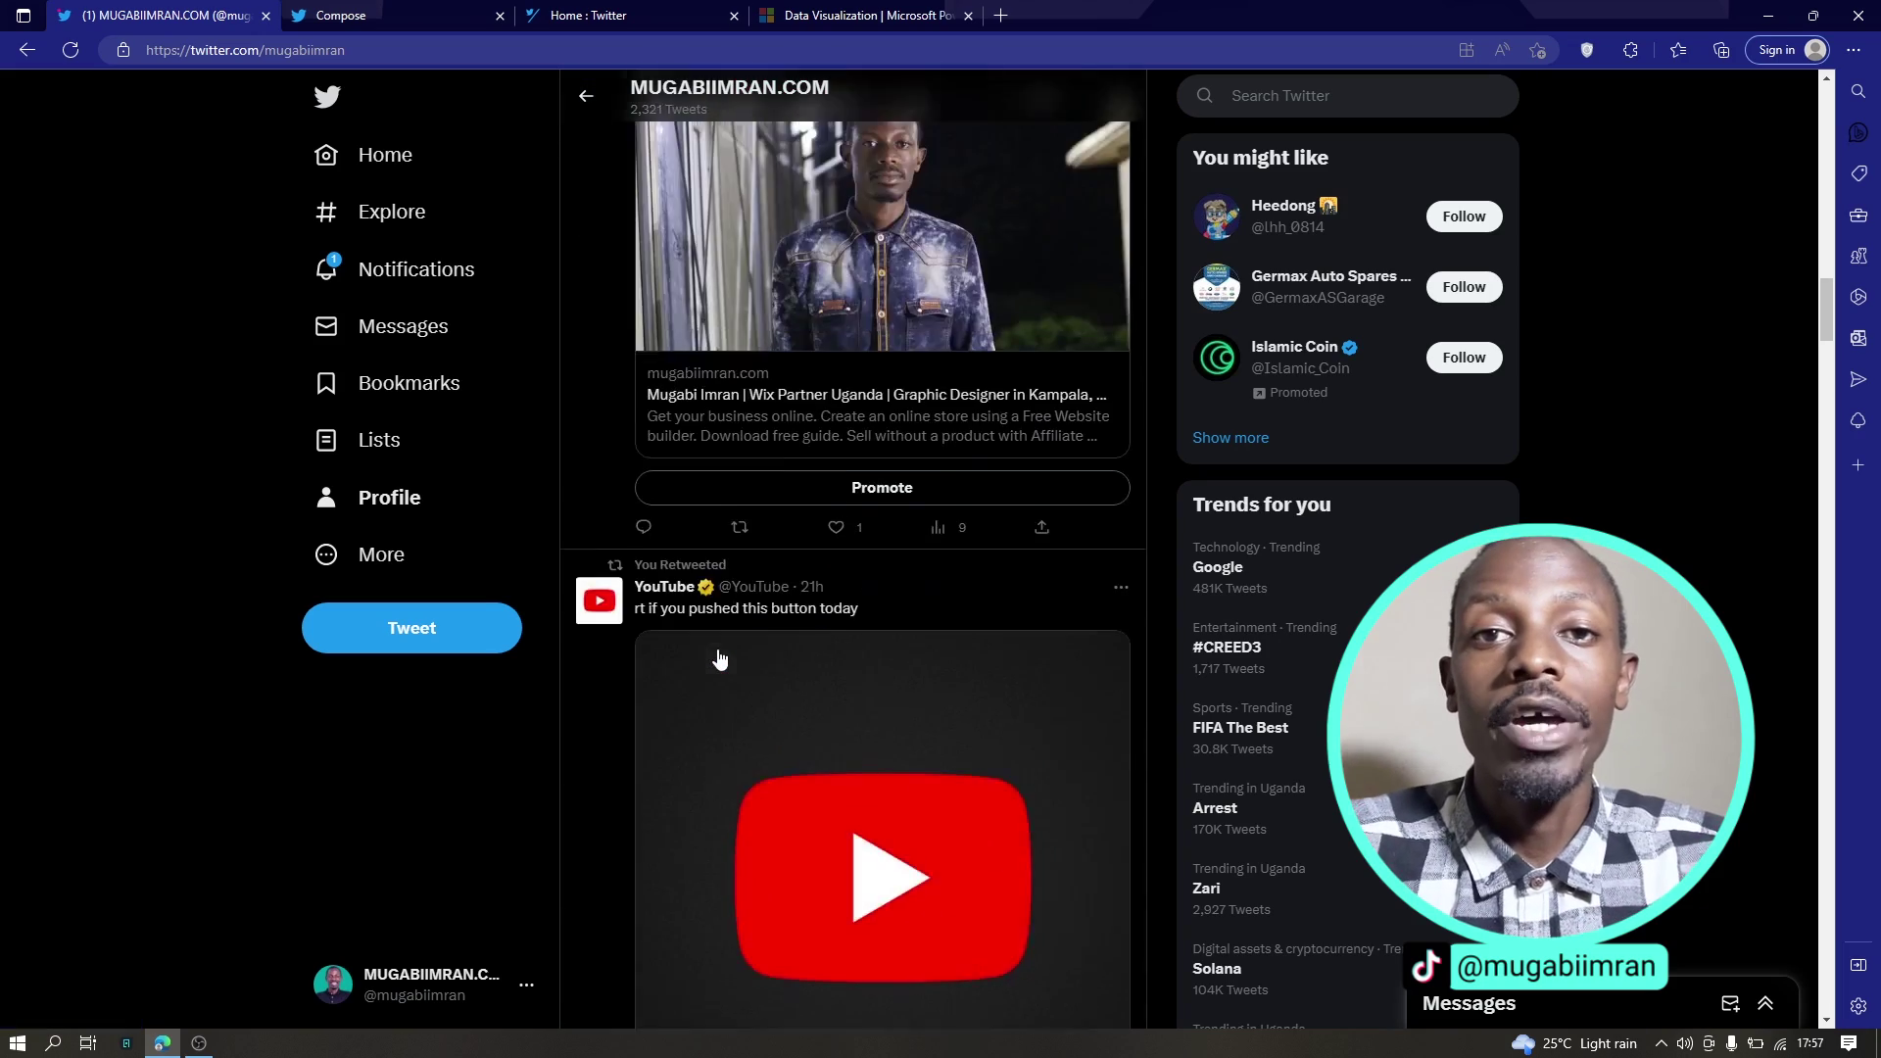
scroll(718, 656, "up", 6)
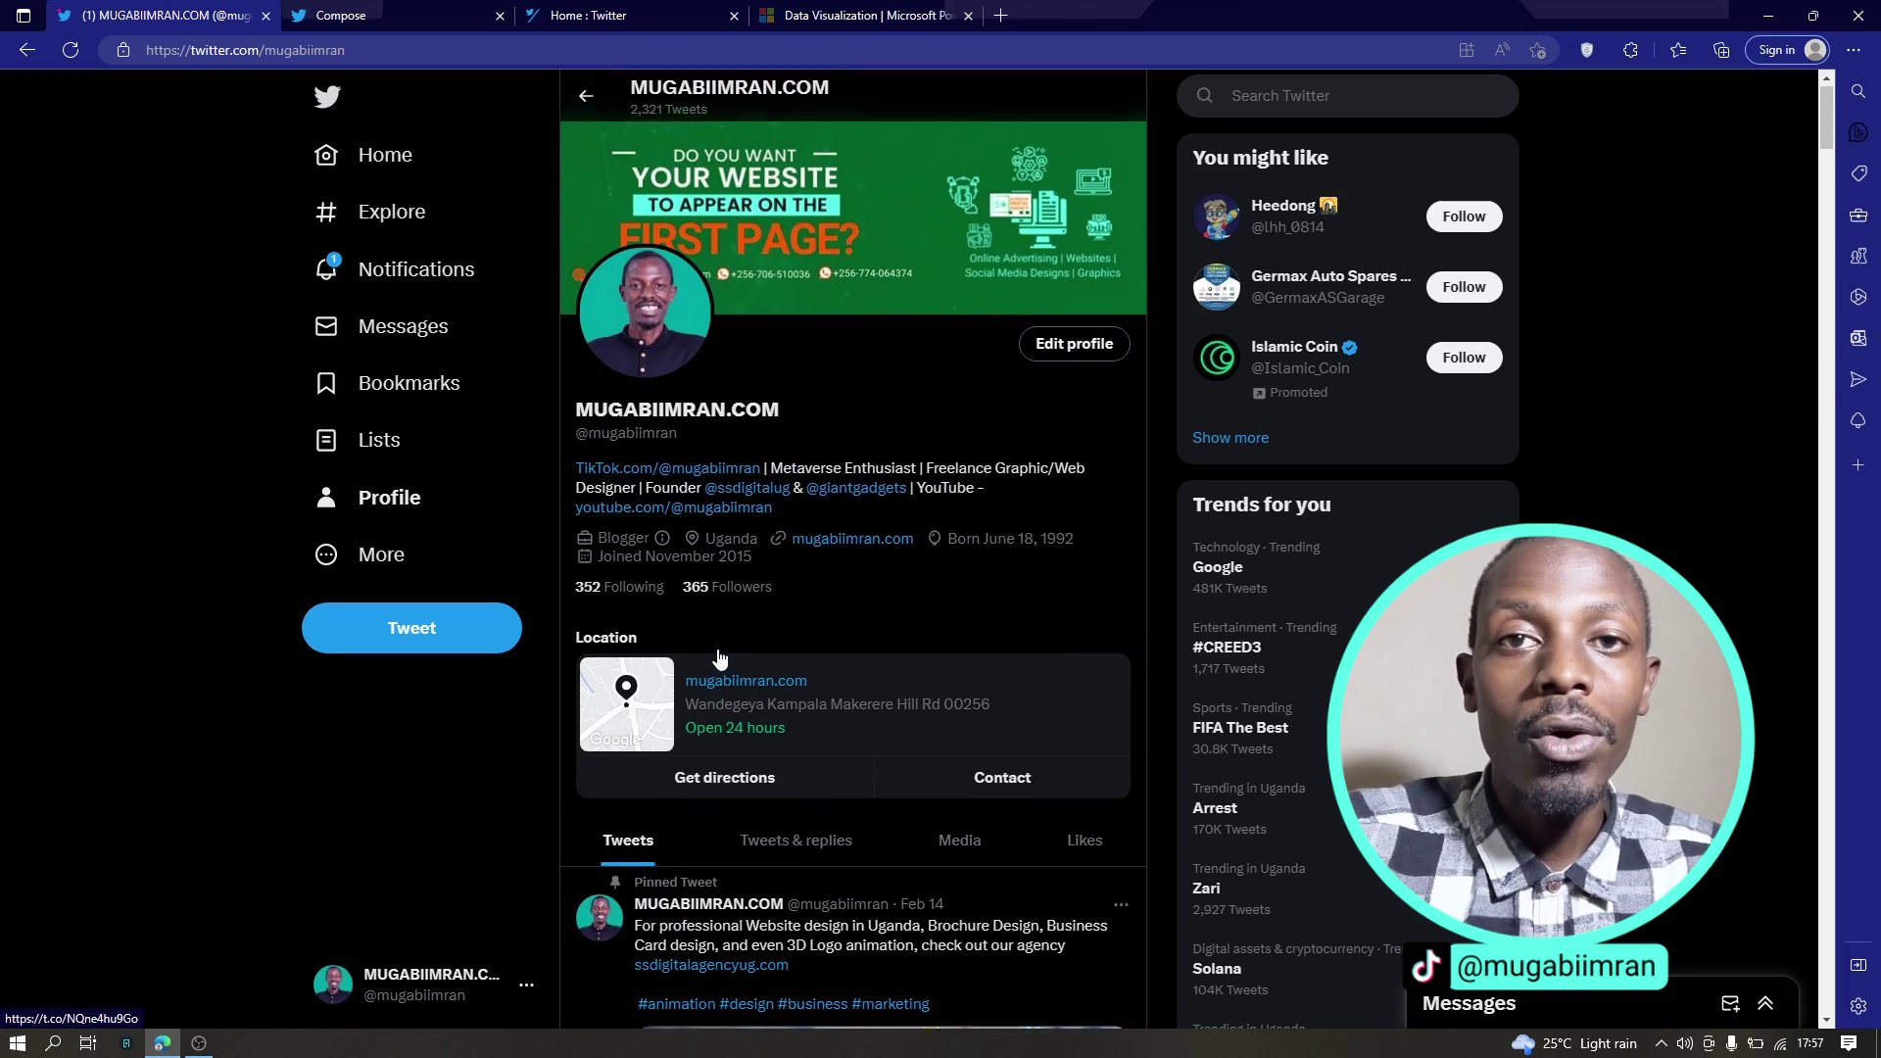
Scroll the profile timeline to find the digital marketing video tweet to promote
scroll(719, 656, "down", 13)
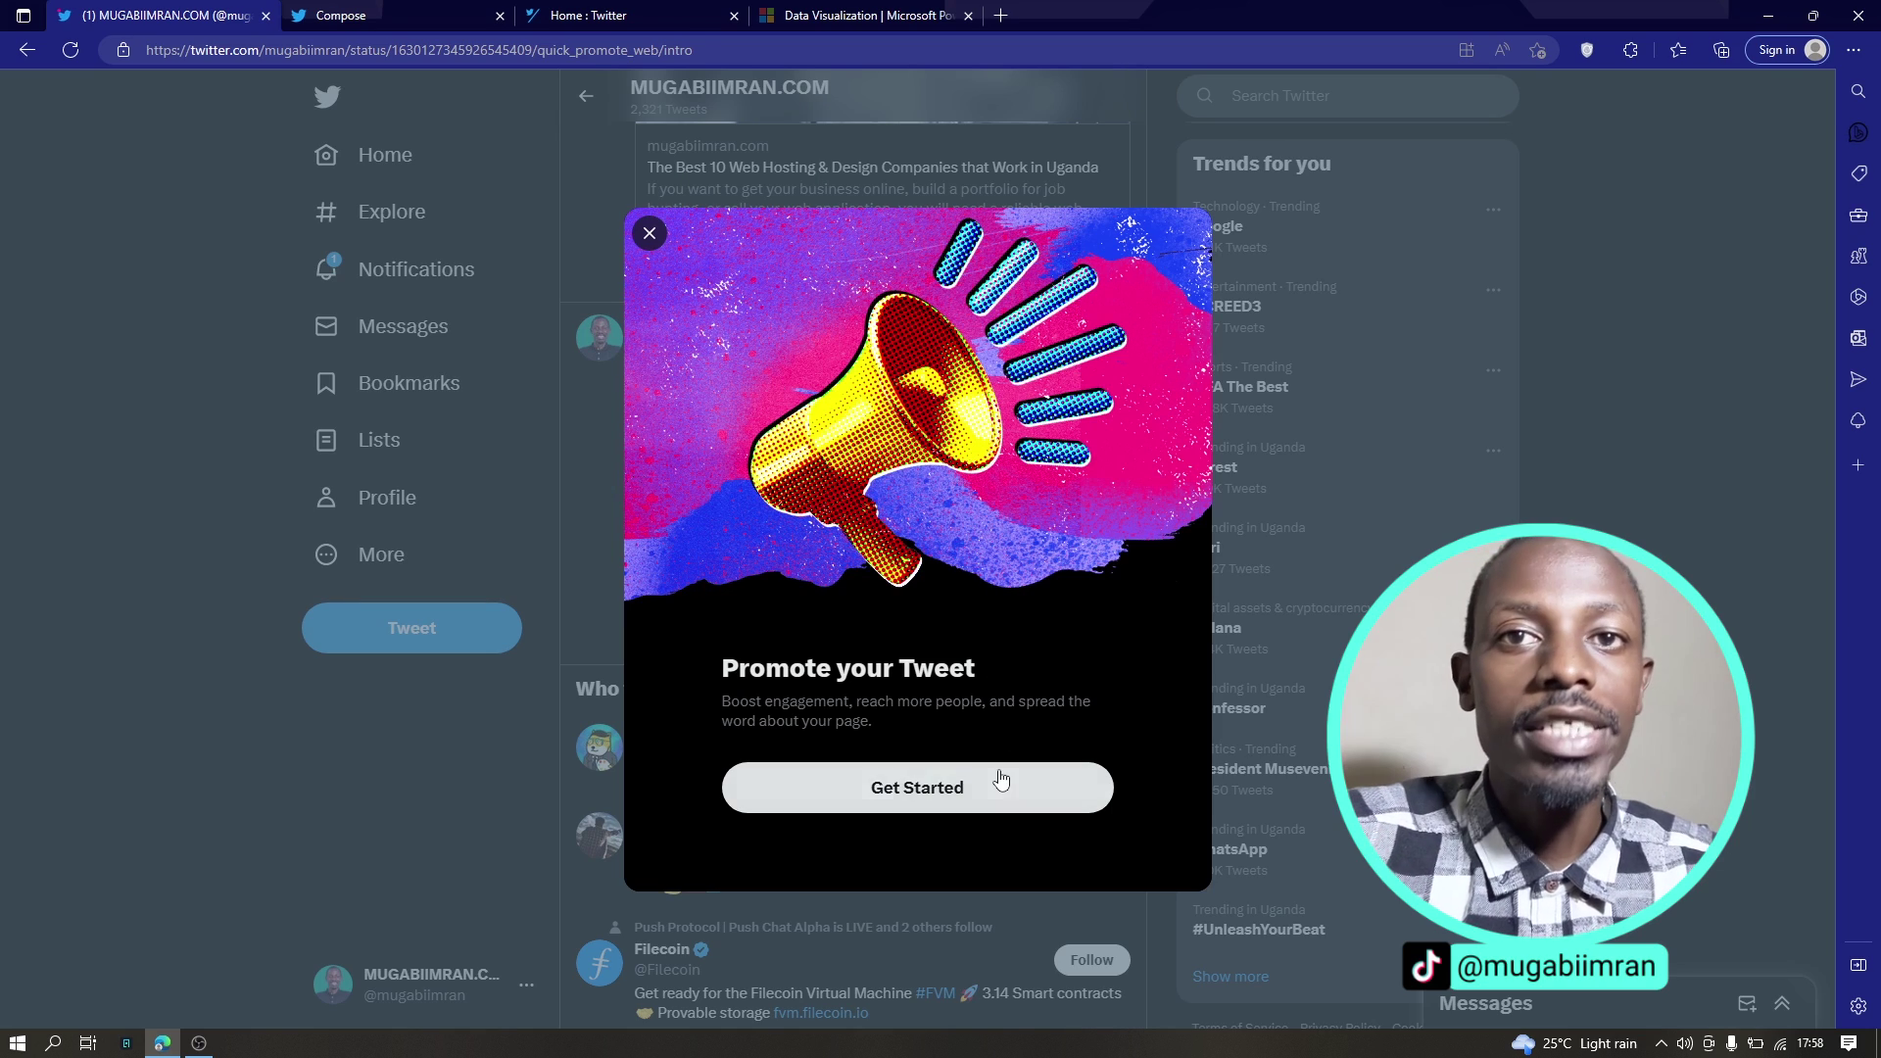
Start the promotion and keep Boost engagement as the goal, moving on to audience targeting
left_click(999, 784)
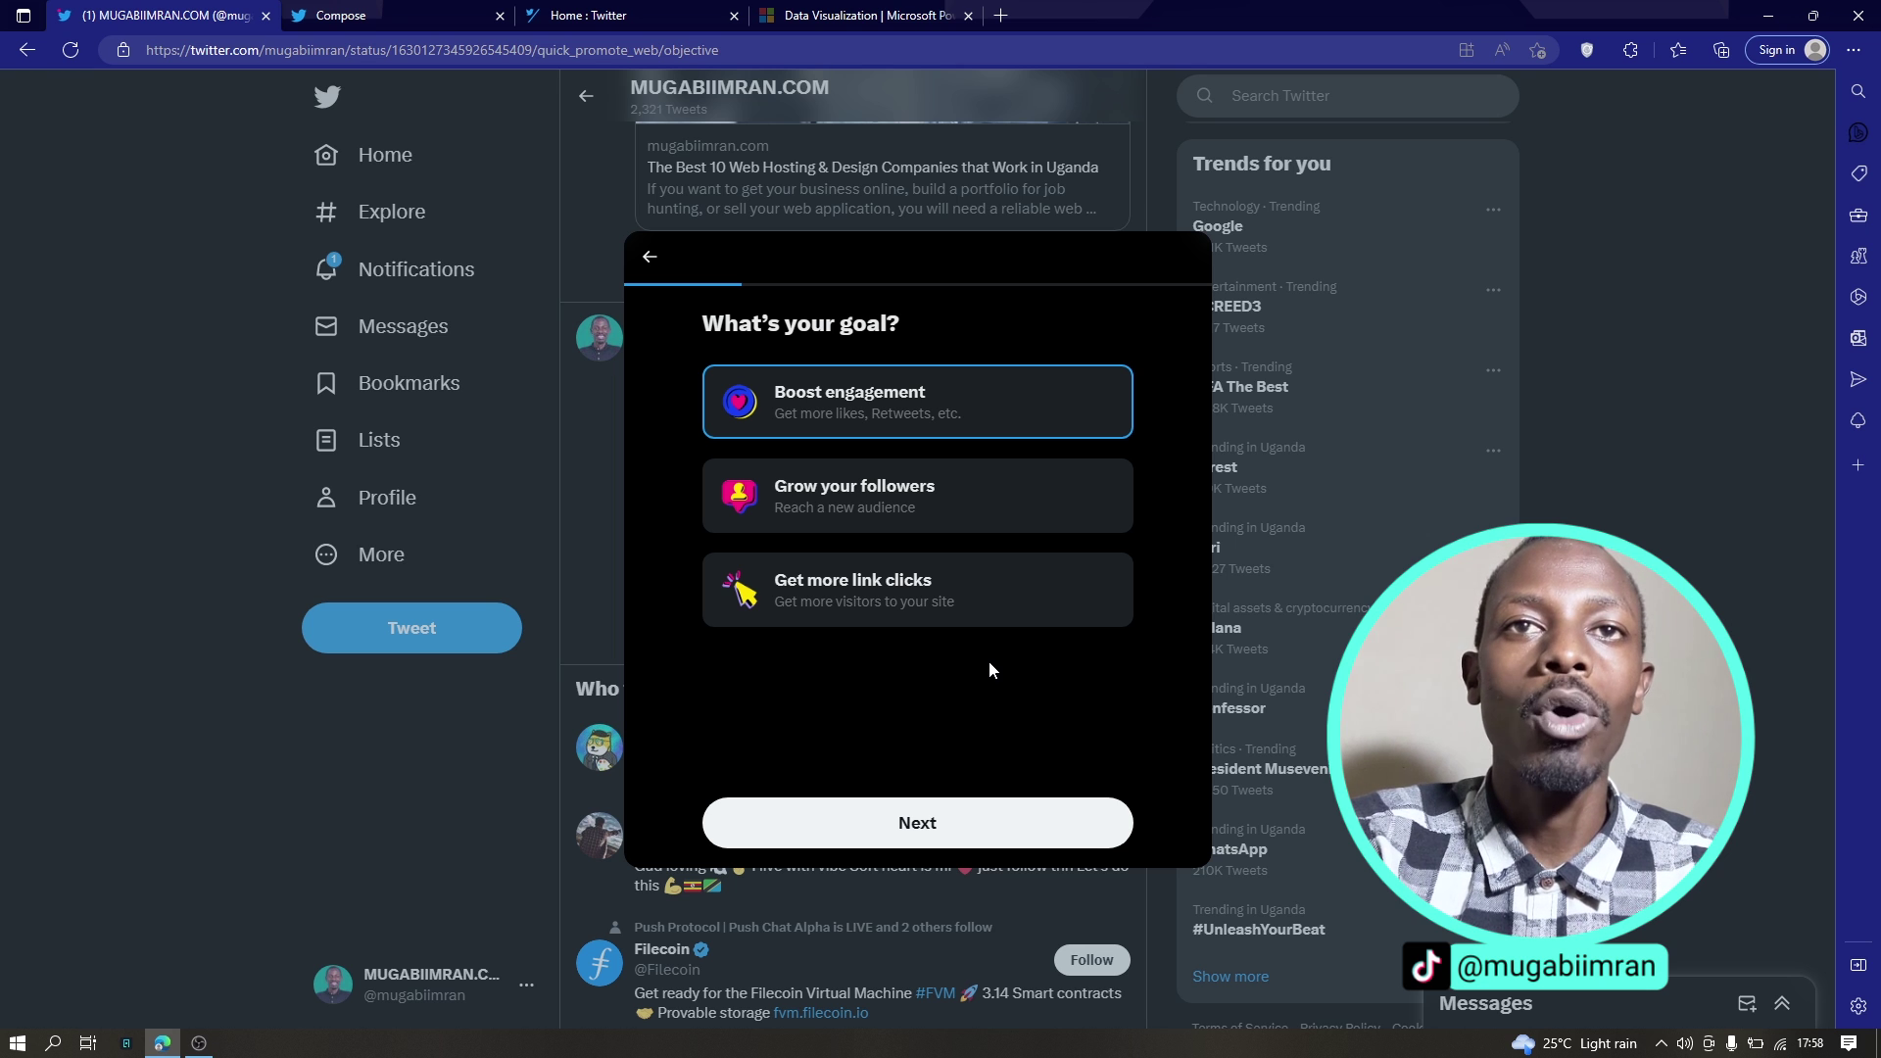
left_click(1059, 829)
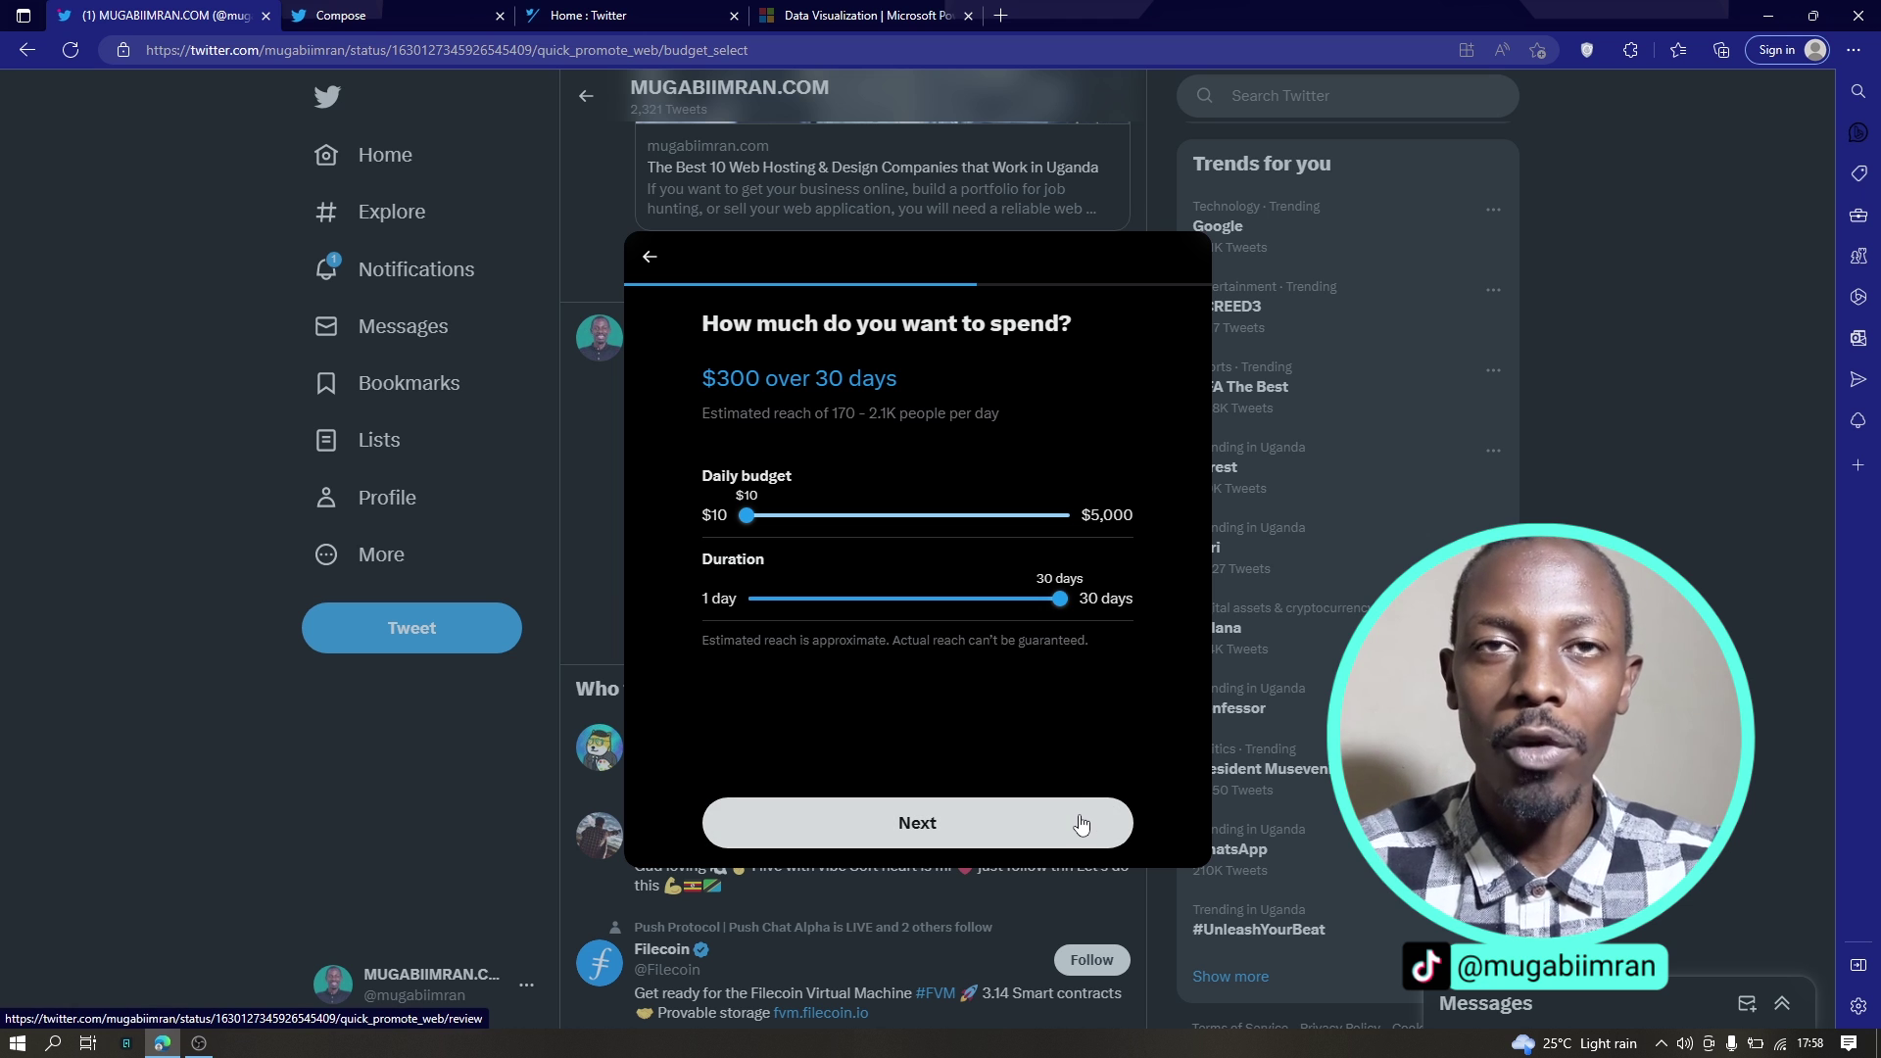
Review the $10-per-day, 30-day promotion, stepping back to the budget once before continuing
left_click(1082, 823)
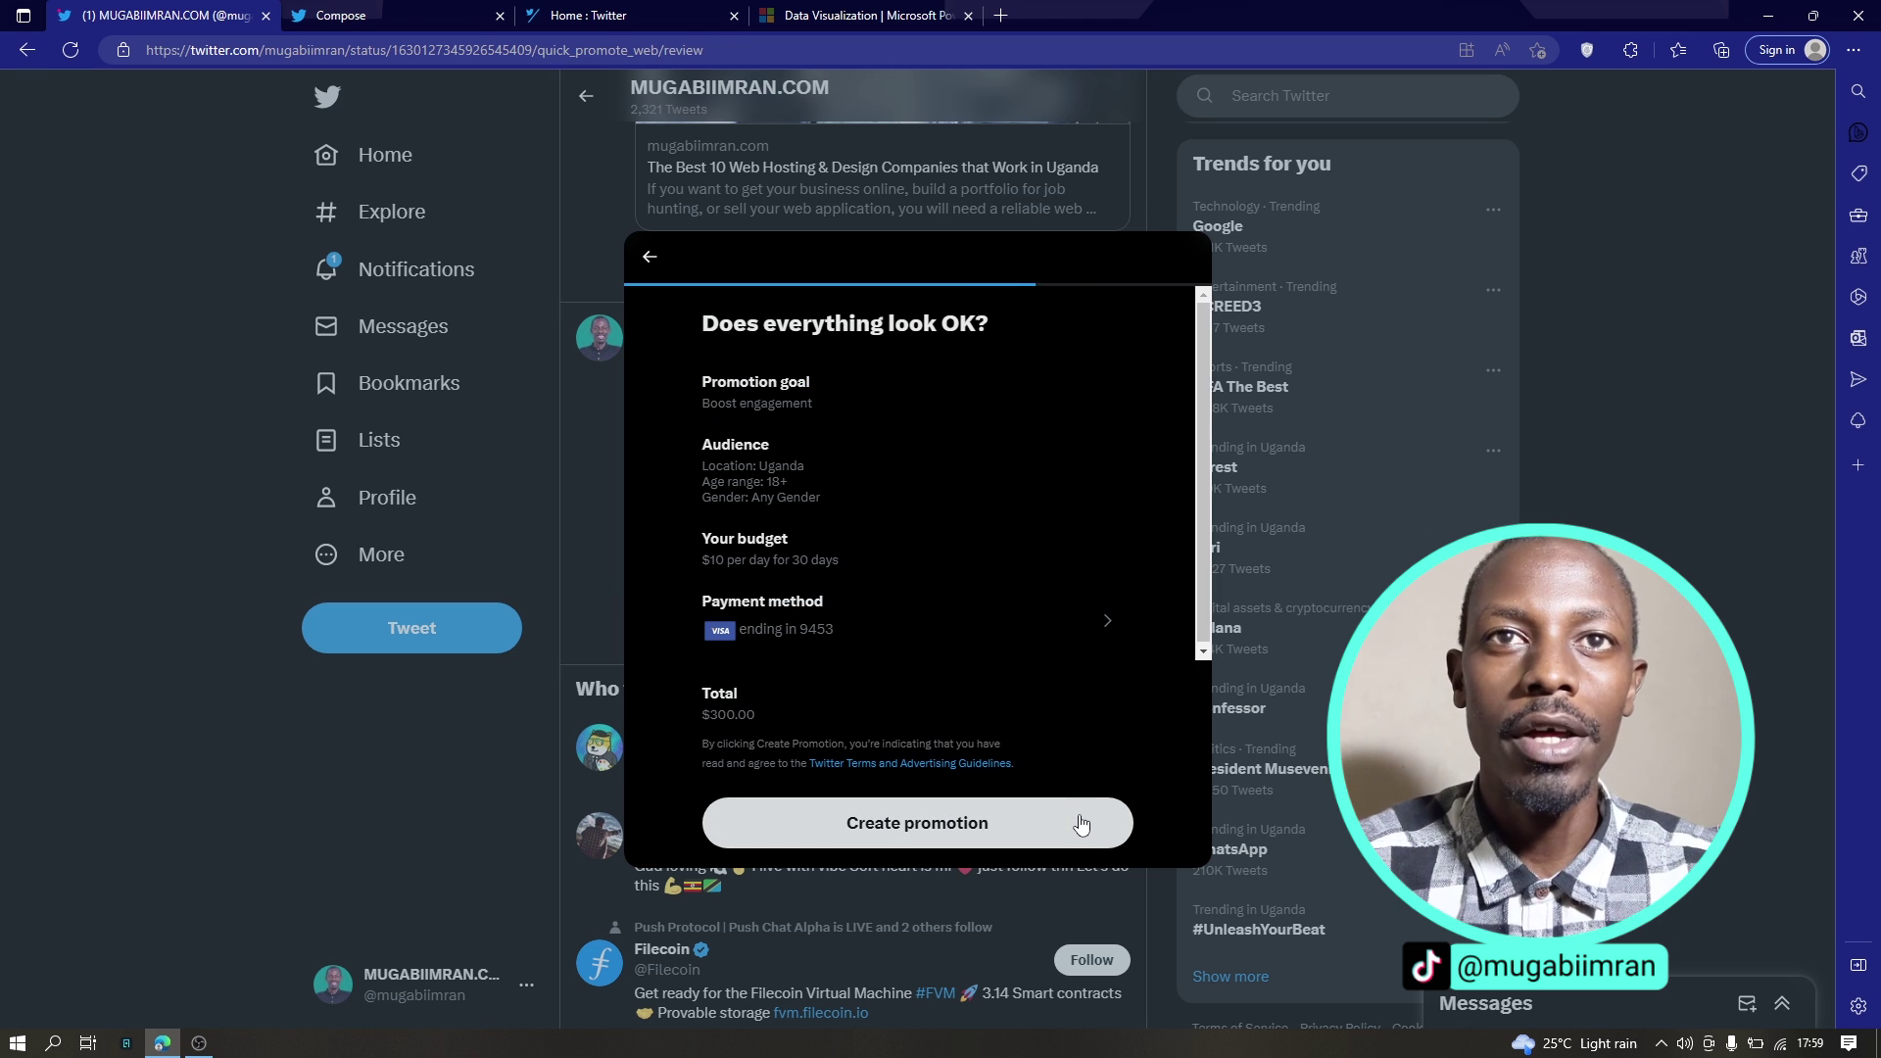
left_click(647, 258)
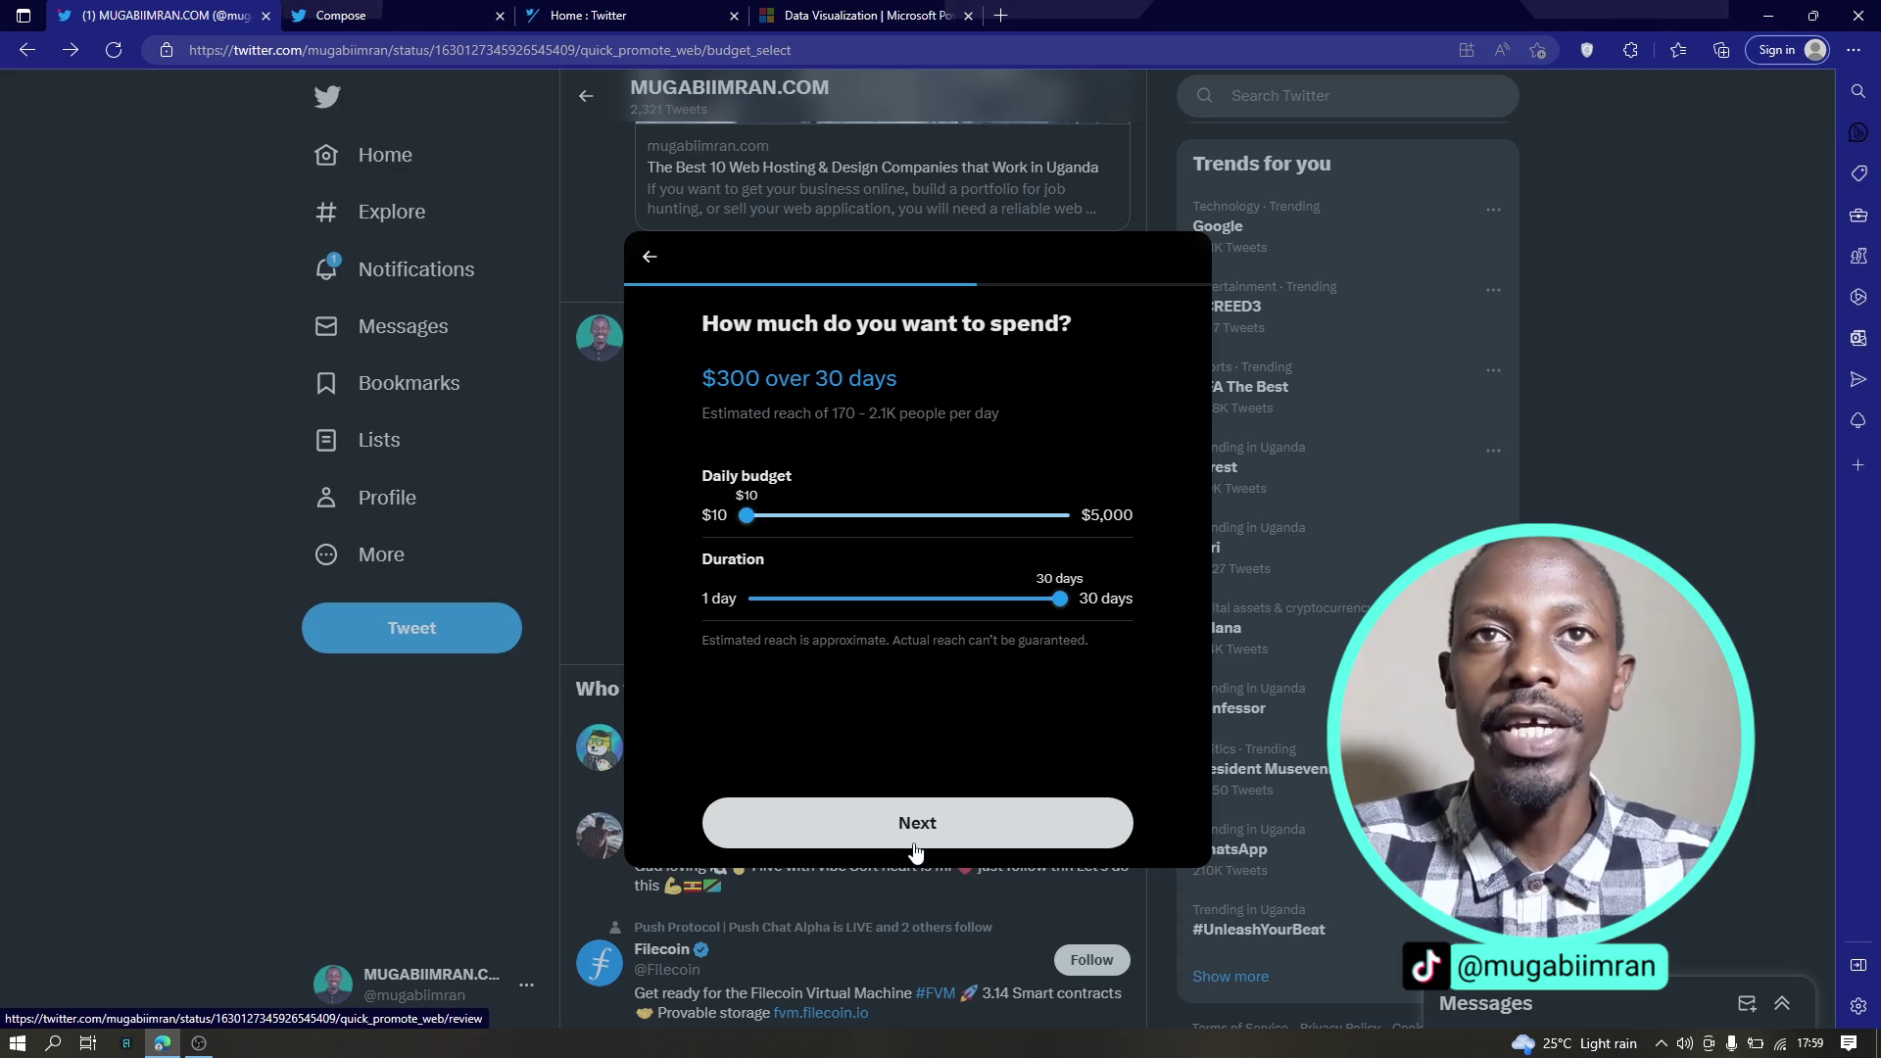
left_click(914, 849)
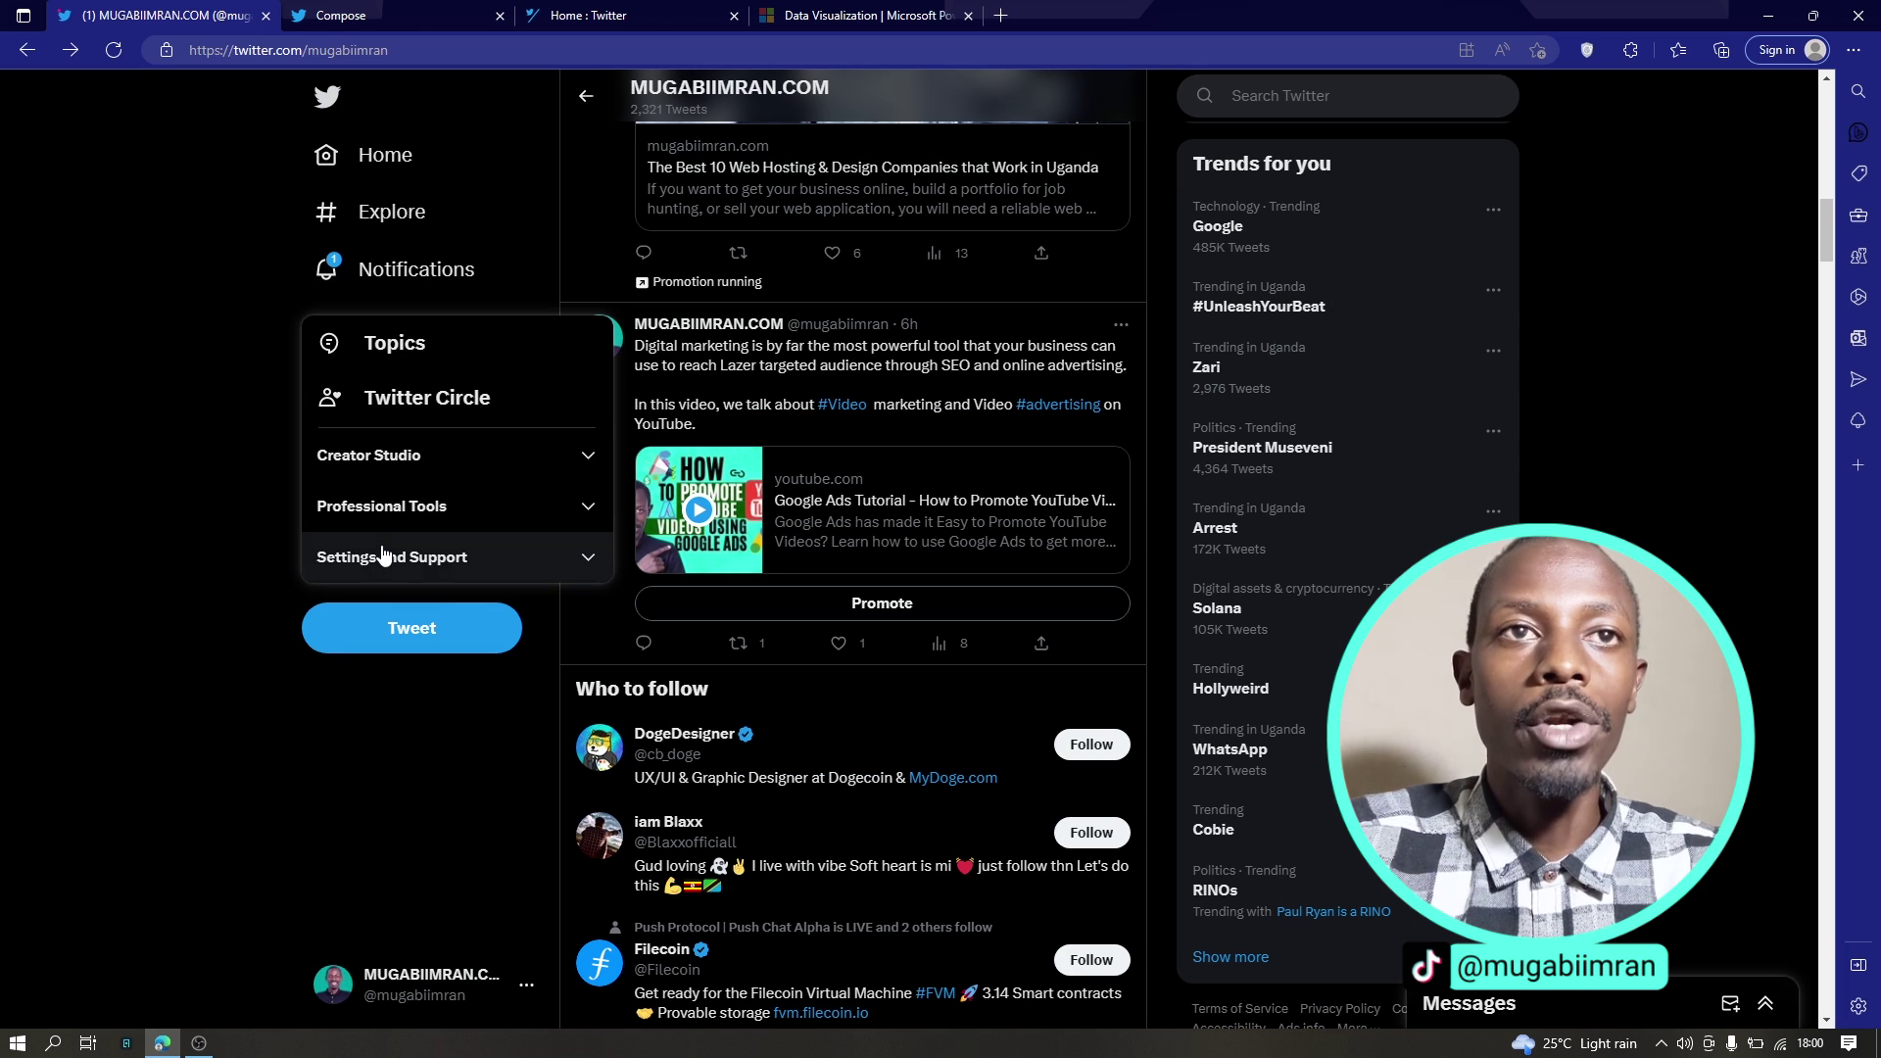
Open Twitter Ads from Professional Tools and scroll through the four campaigns in Ads Manager
left_click(523, 509)
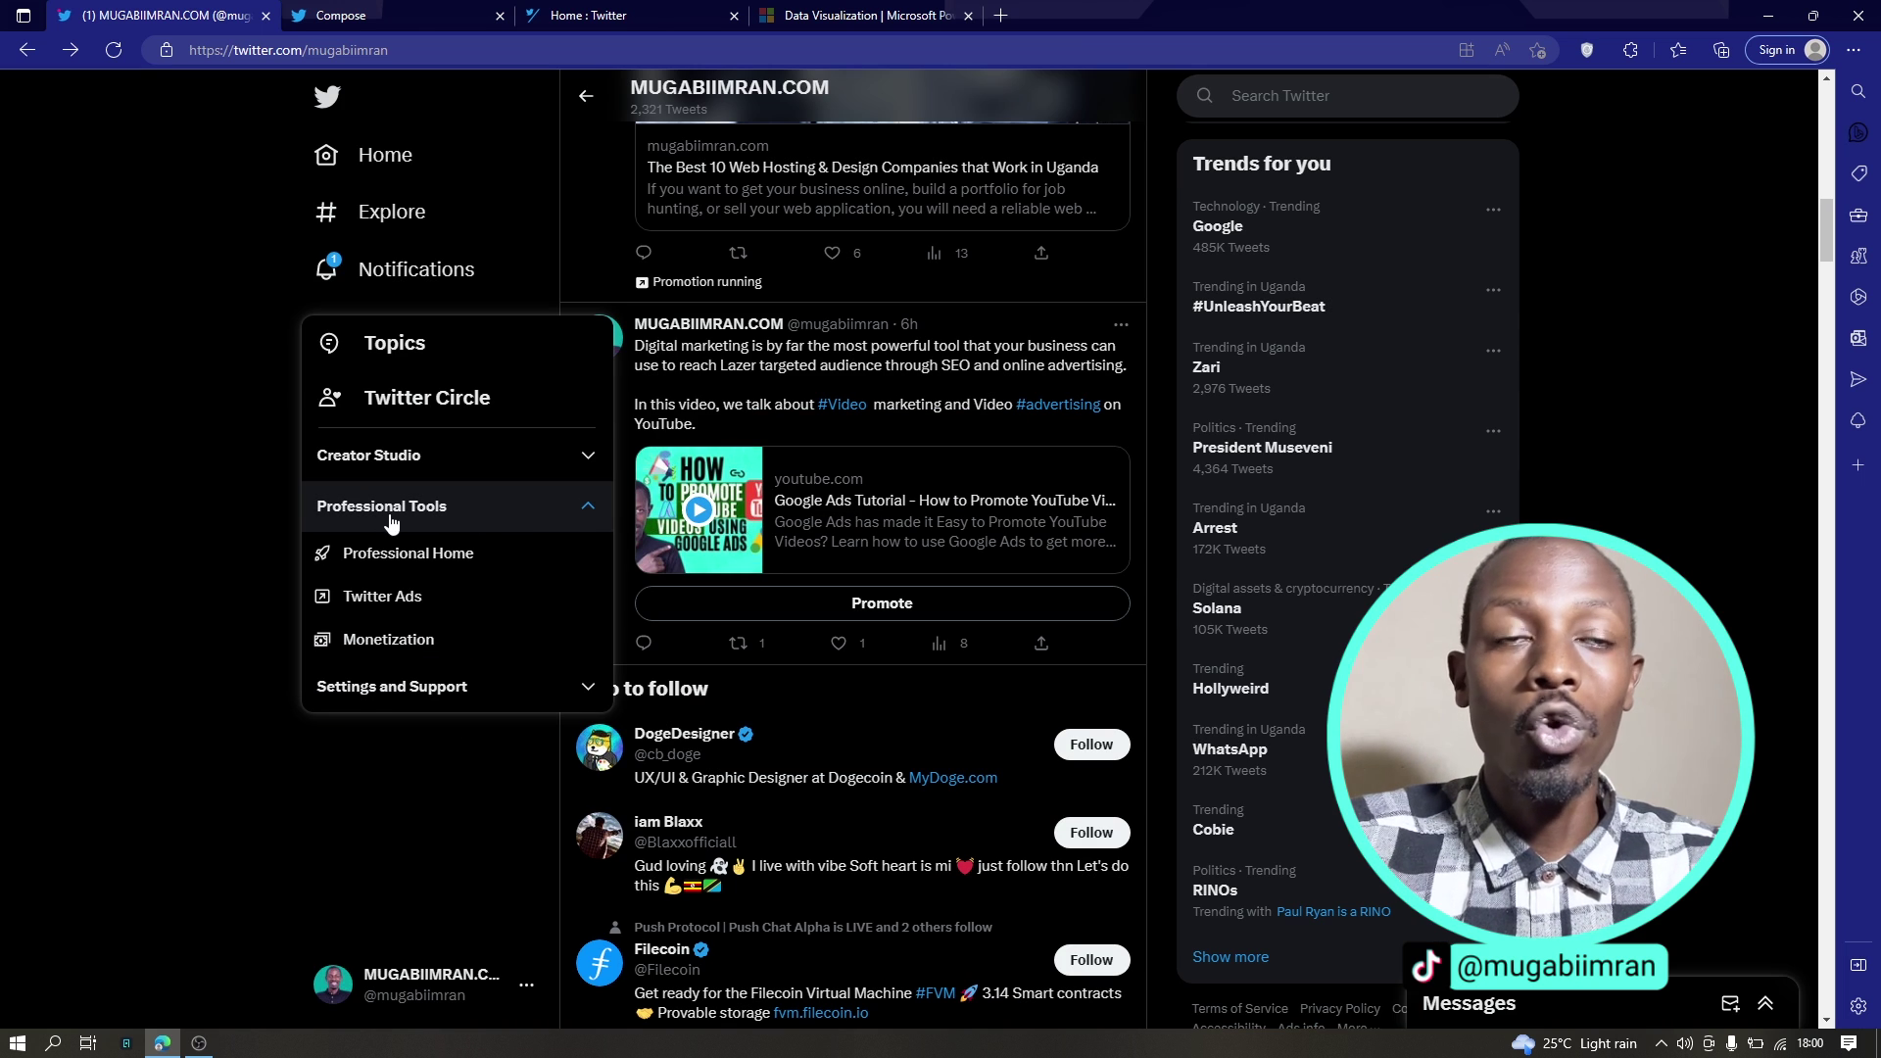
left_click(378, 603)
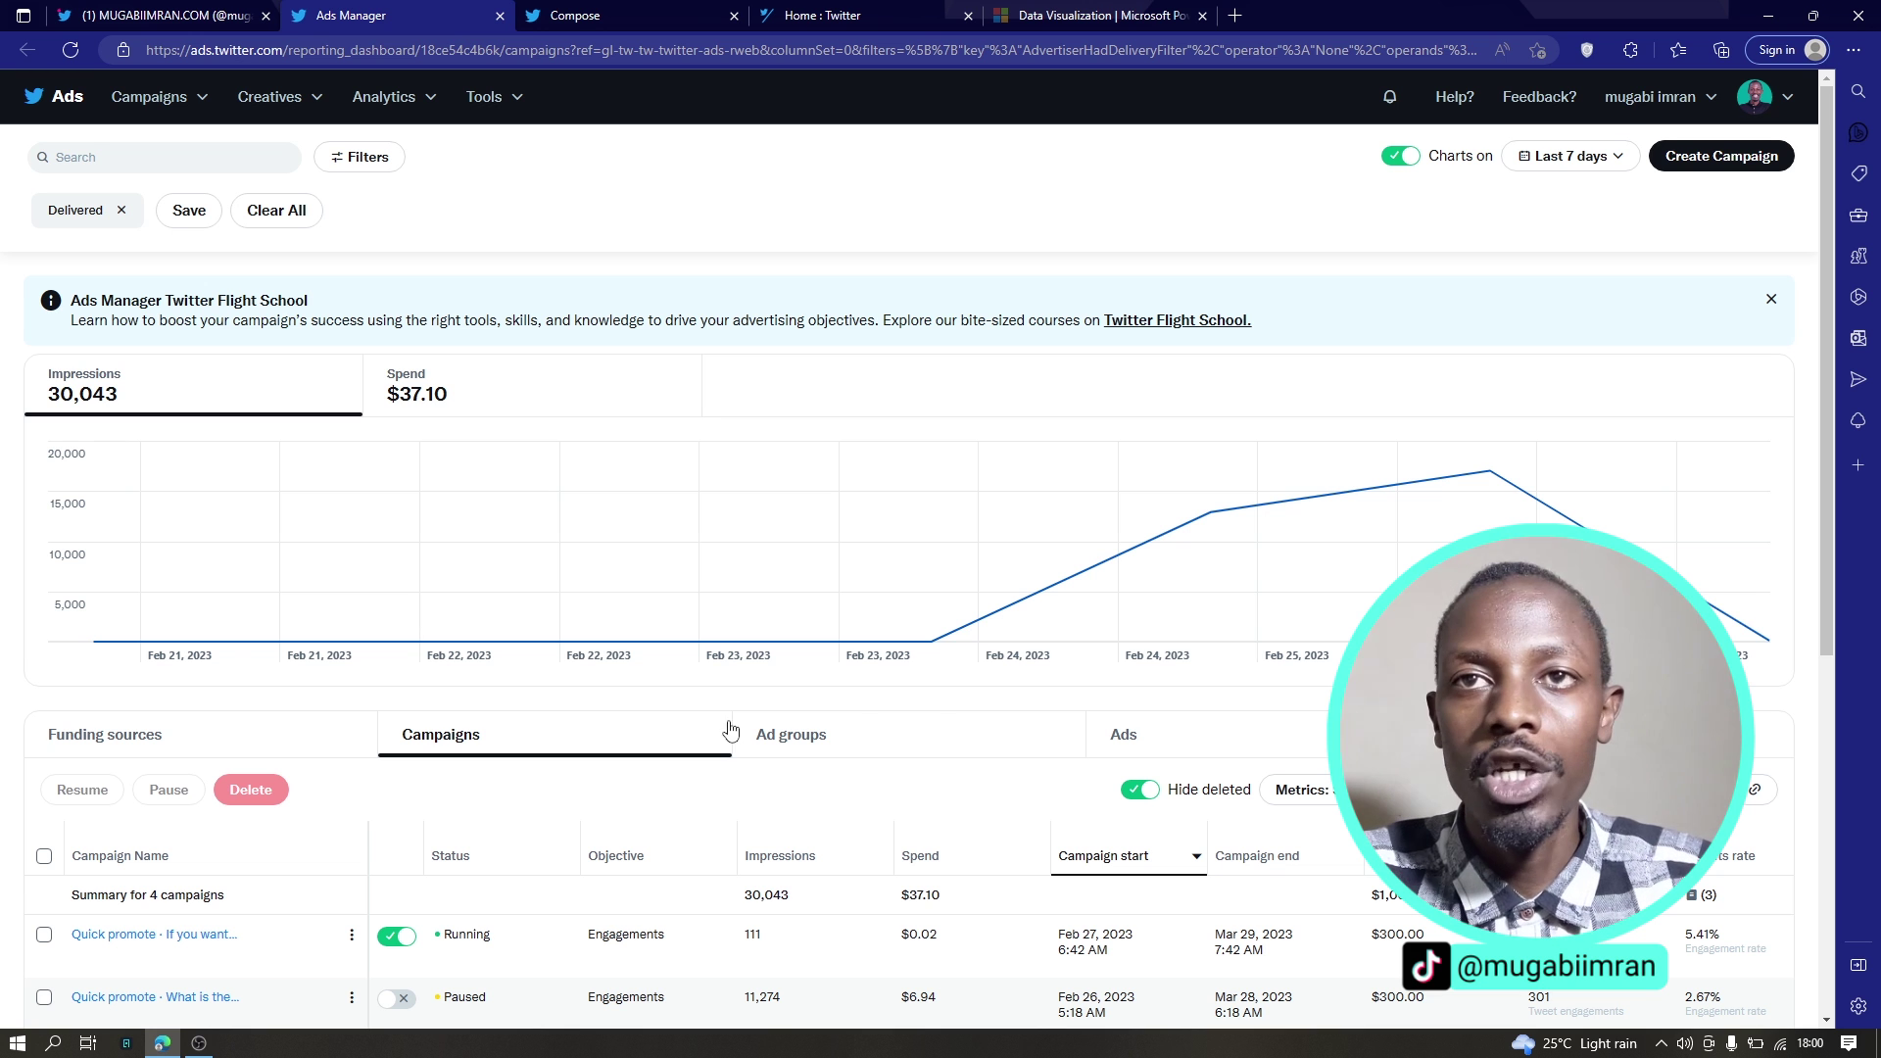
scroll(600, 722, "down", 5)
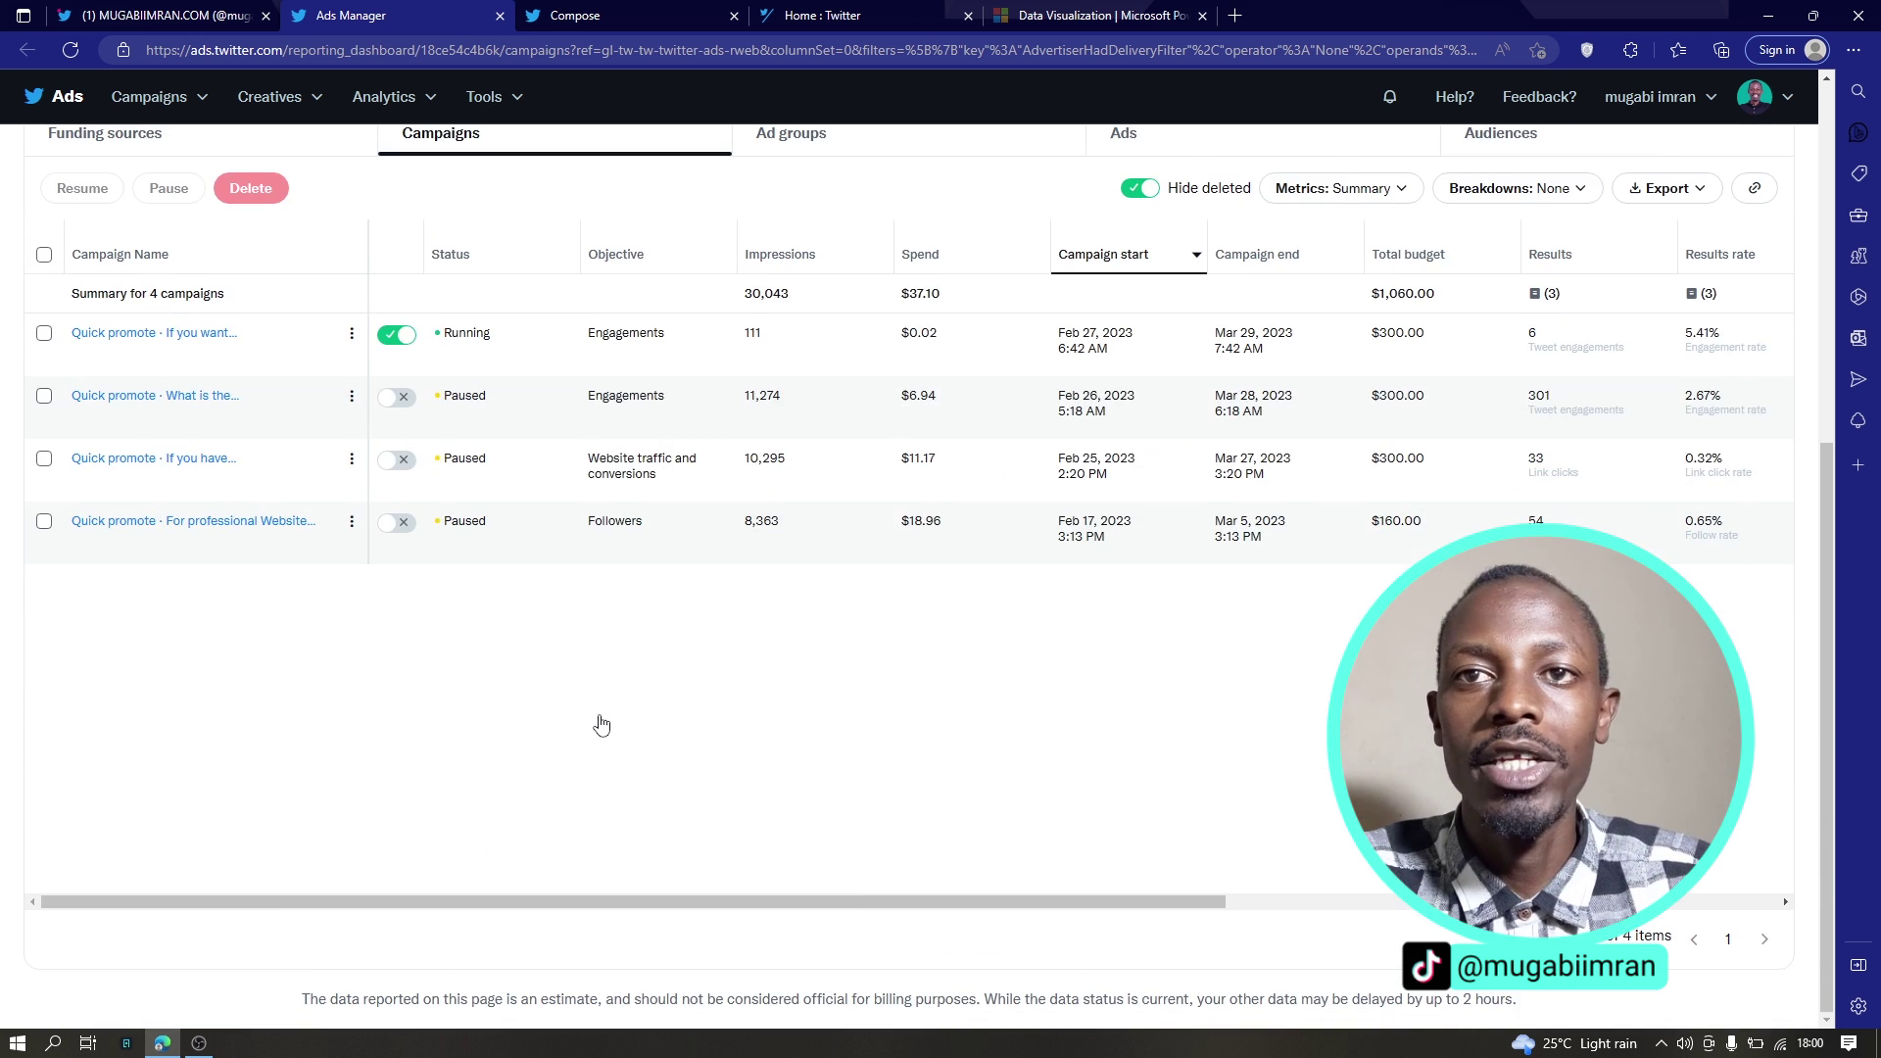
scroll(600, 726, "up", 3)
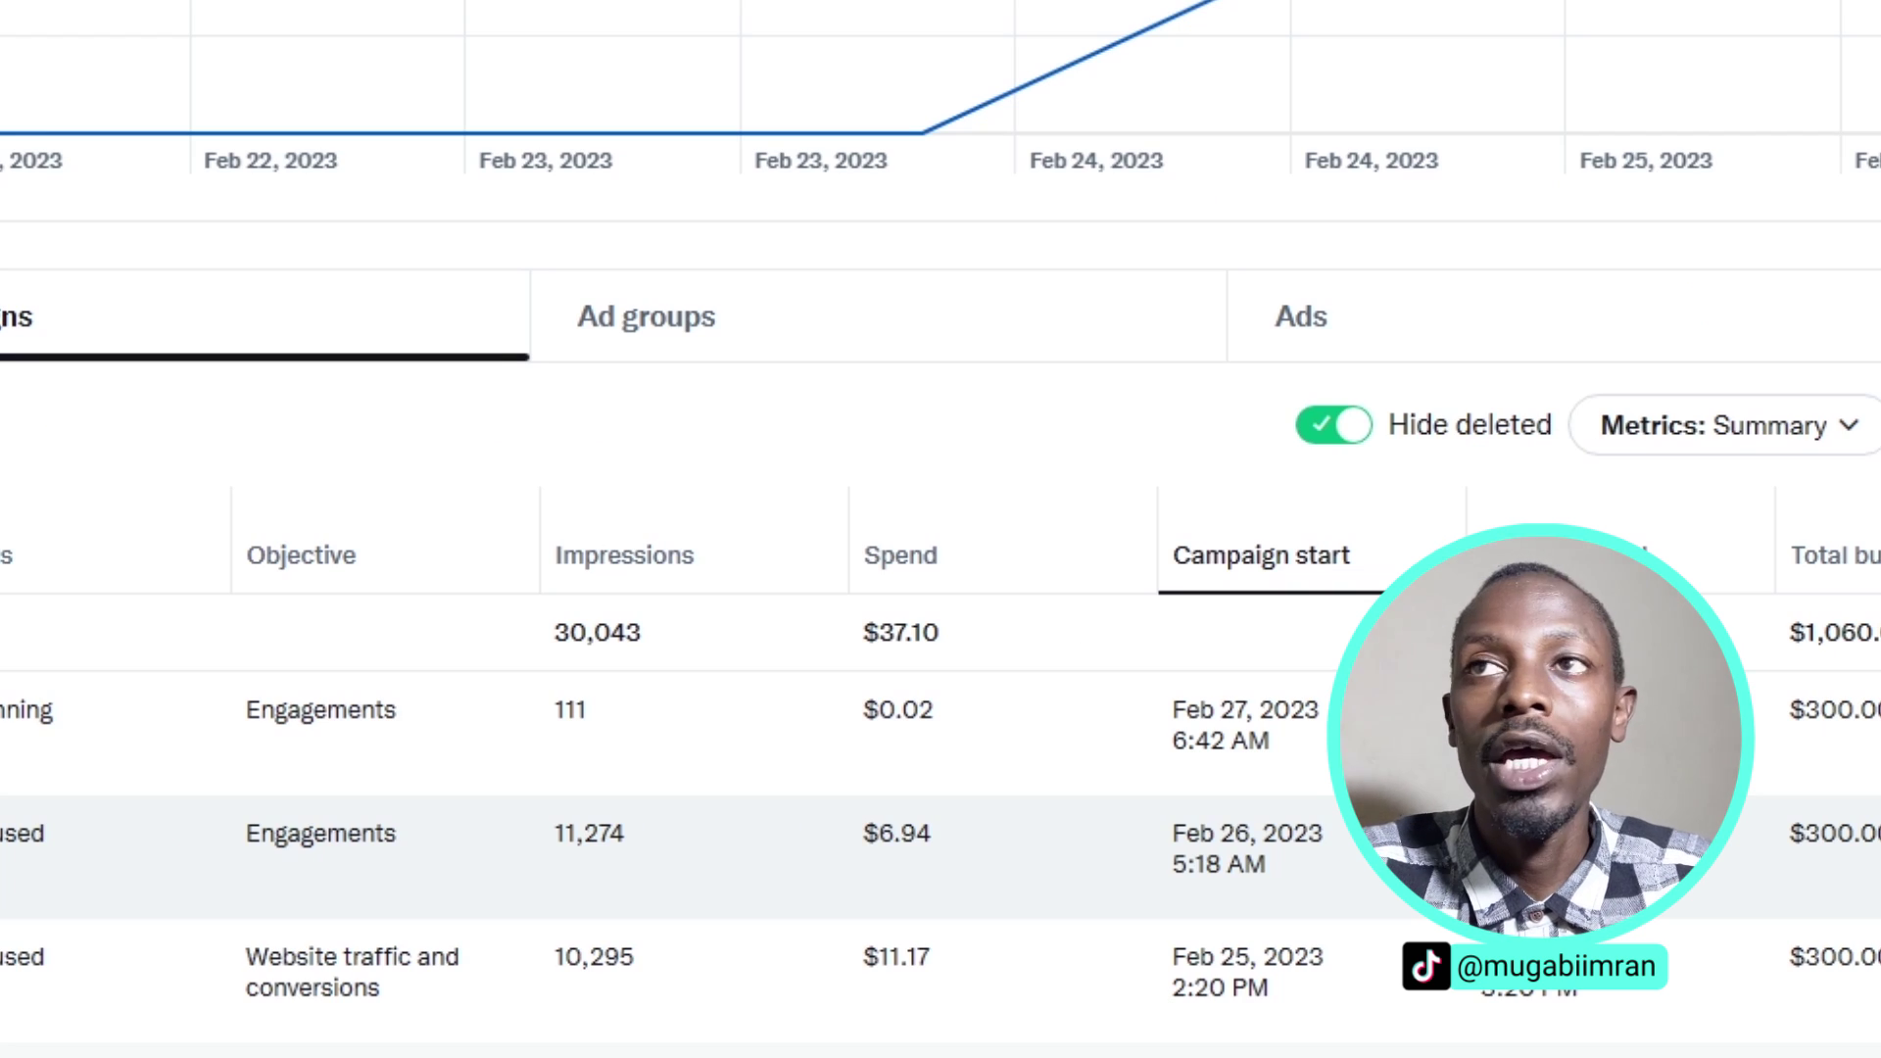
scroll(1142, 976, "down", 5)
scroll(1143, 976, "up", 10)
scroll(1142, 976, "down", 5)
scroll(1143, 976, "up", 3)
scroll(1142, 976, "down", 3)
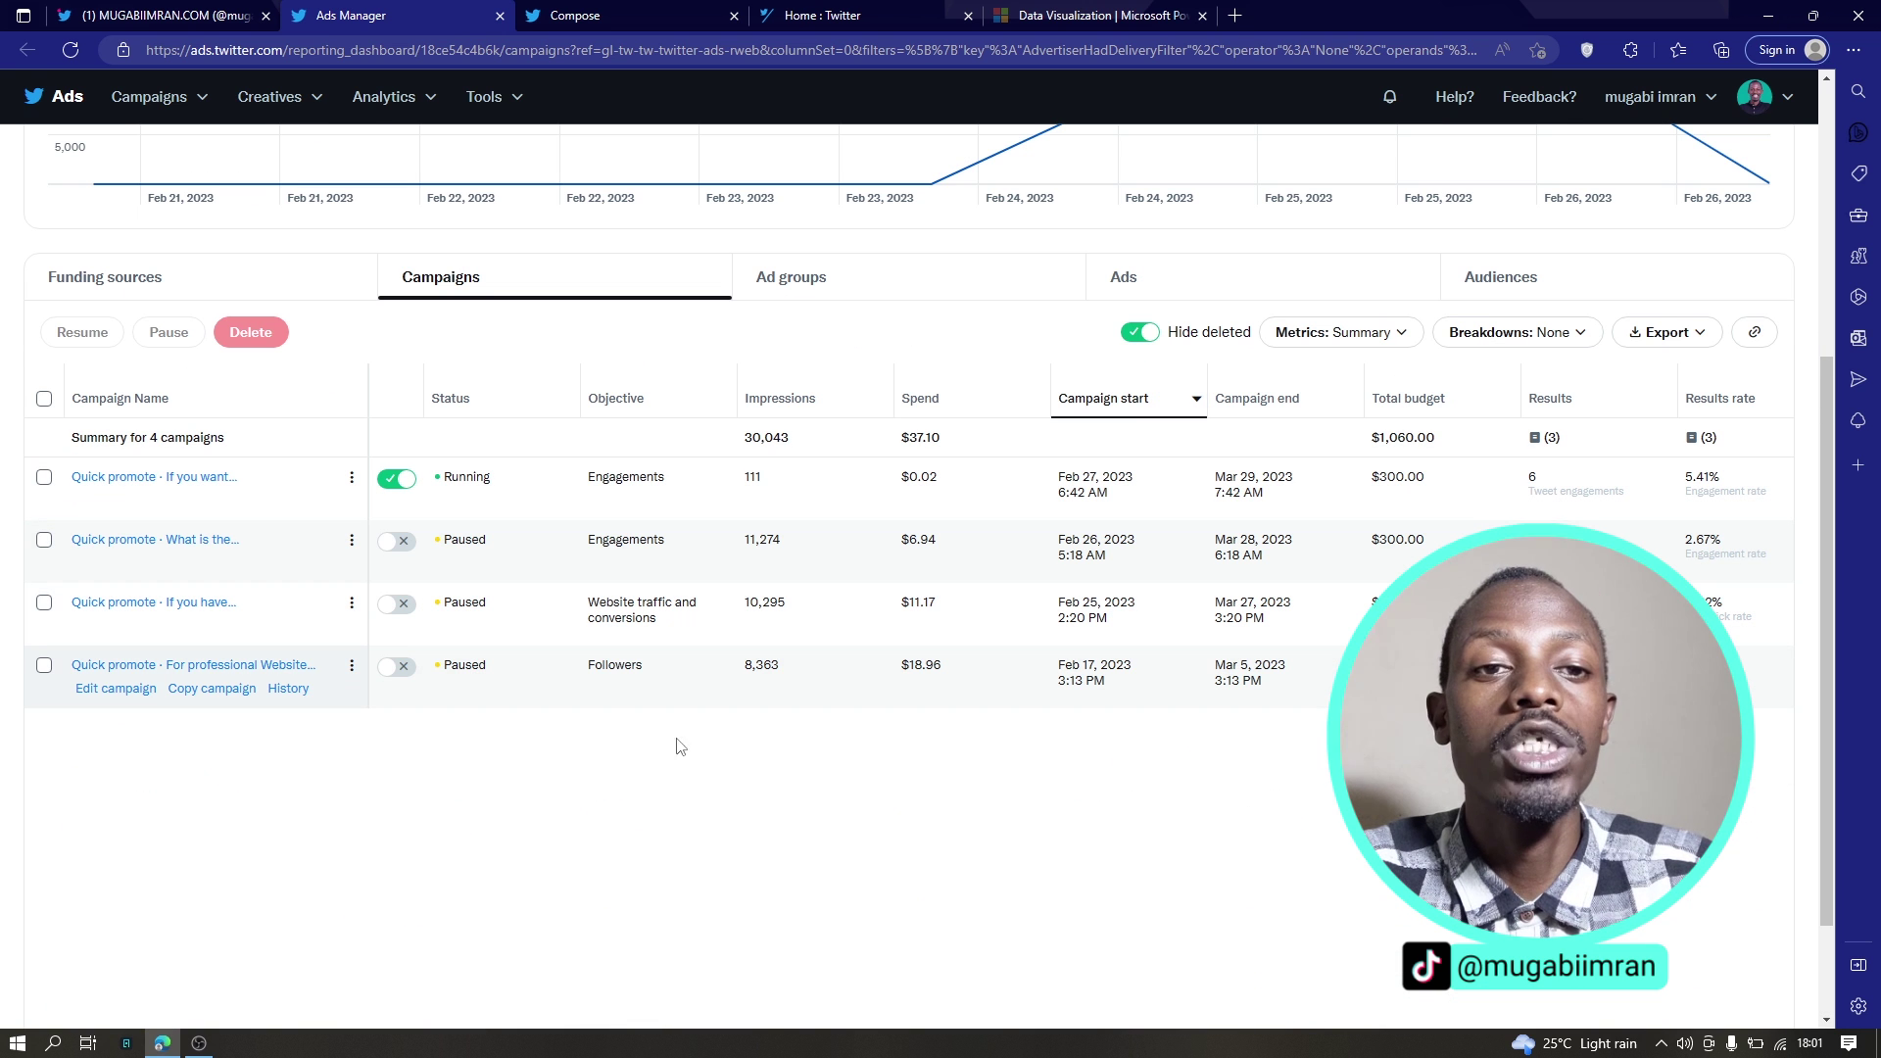
scroll(655, 746, "up", 5)
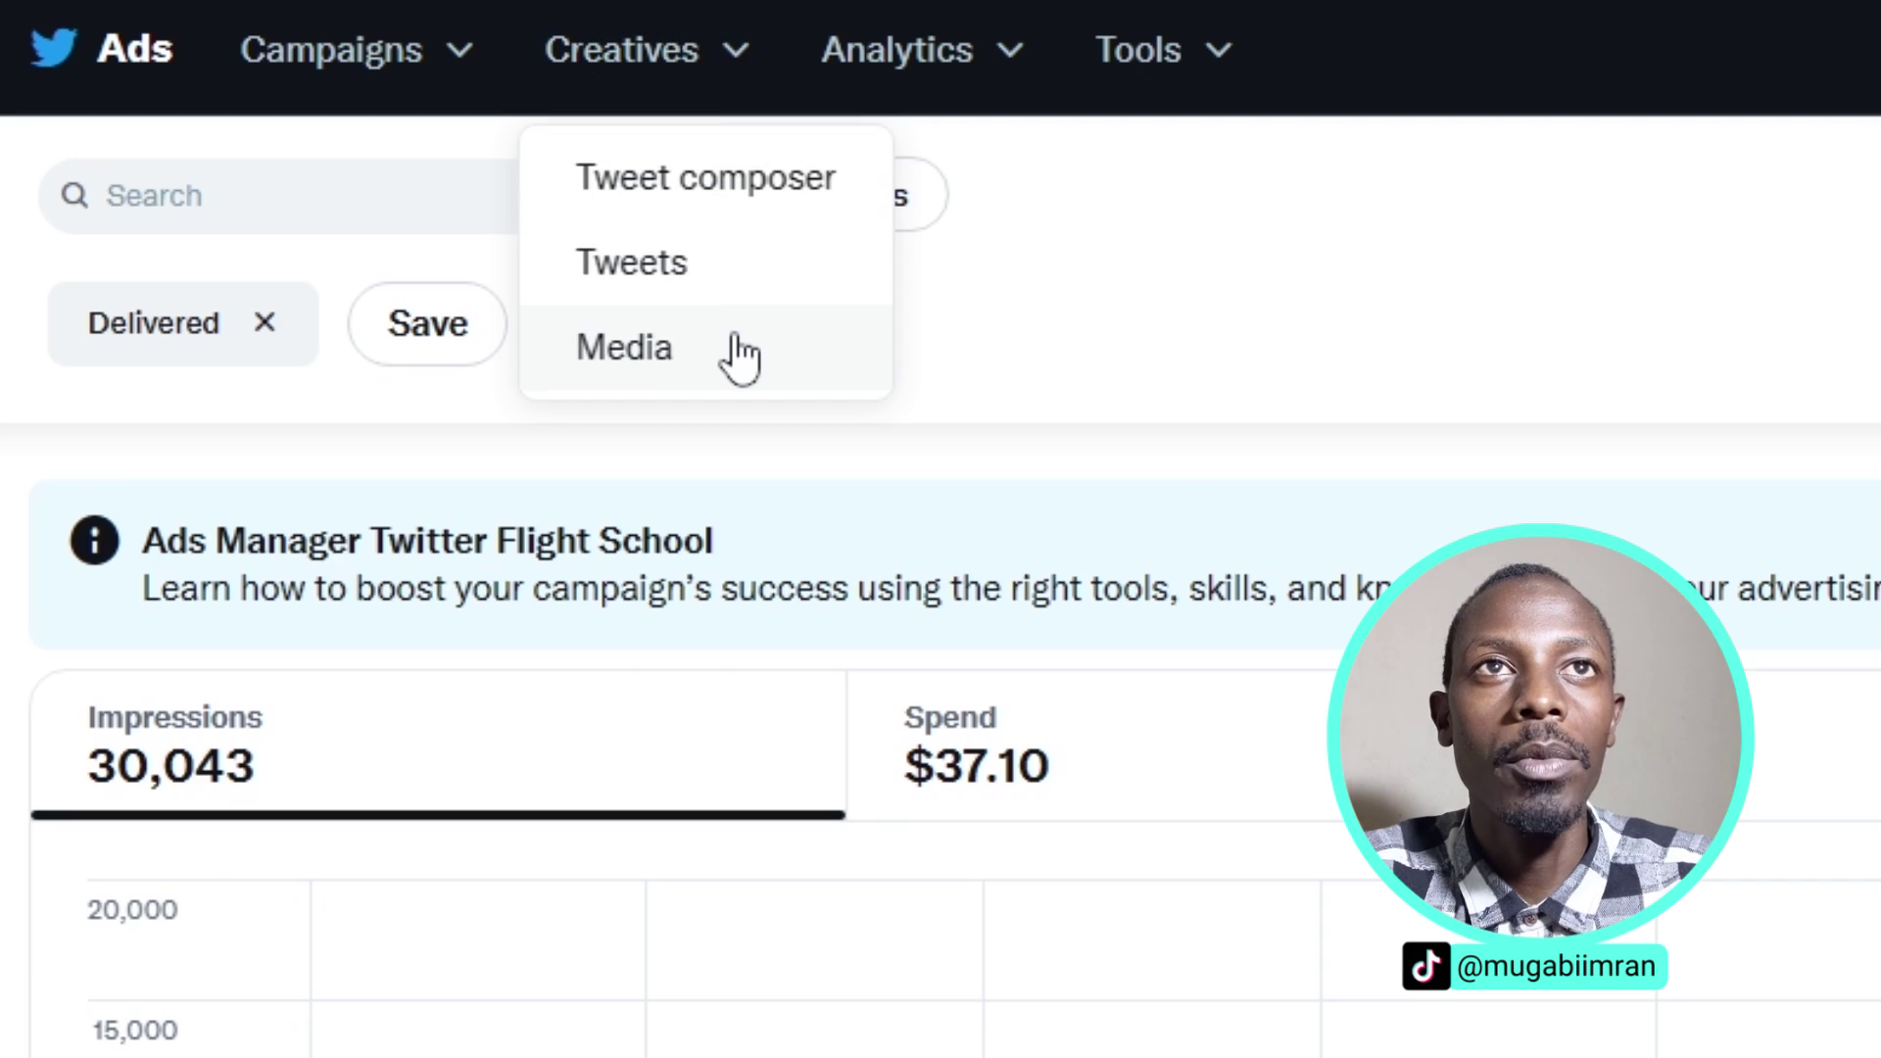
left_click(912, 49)
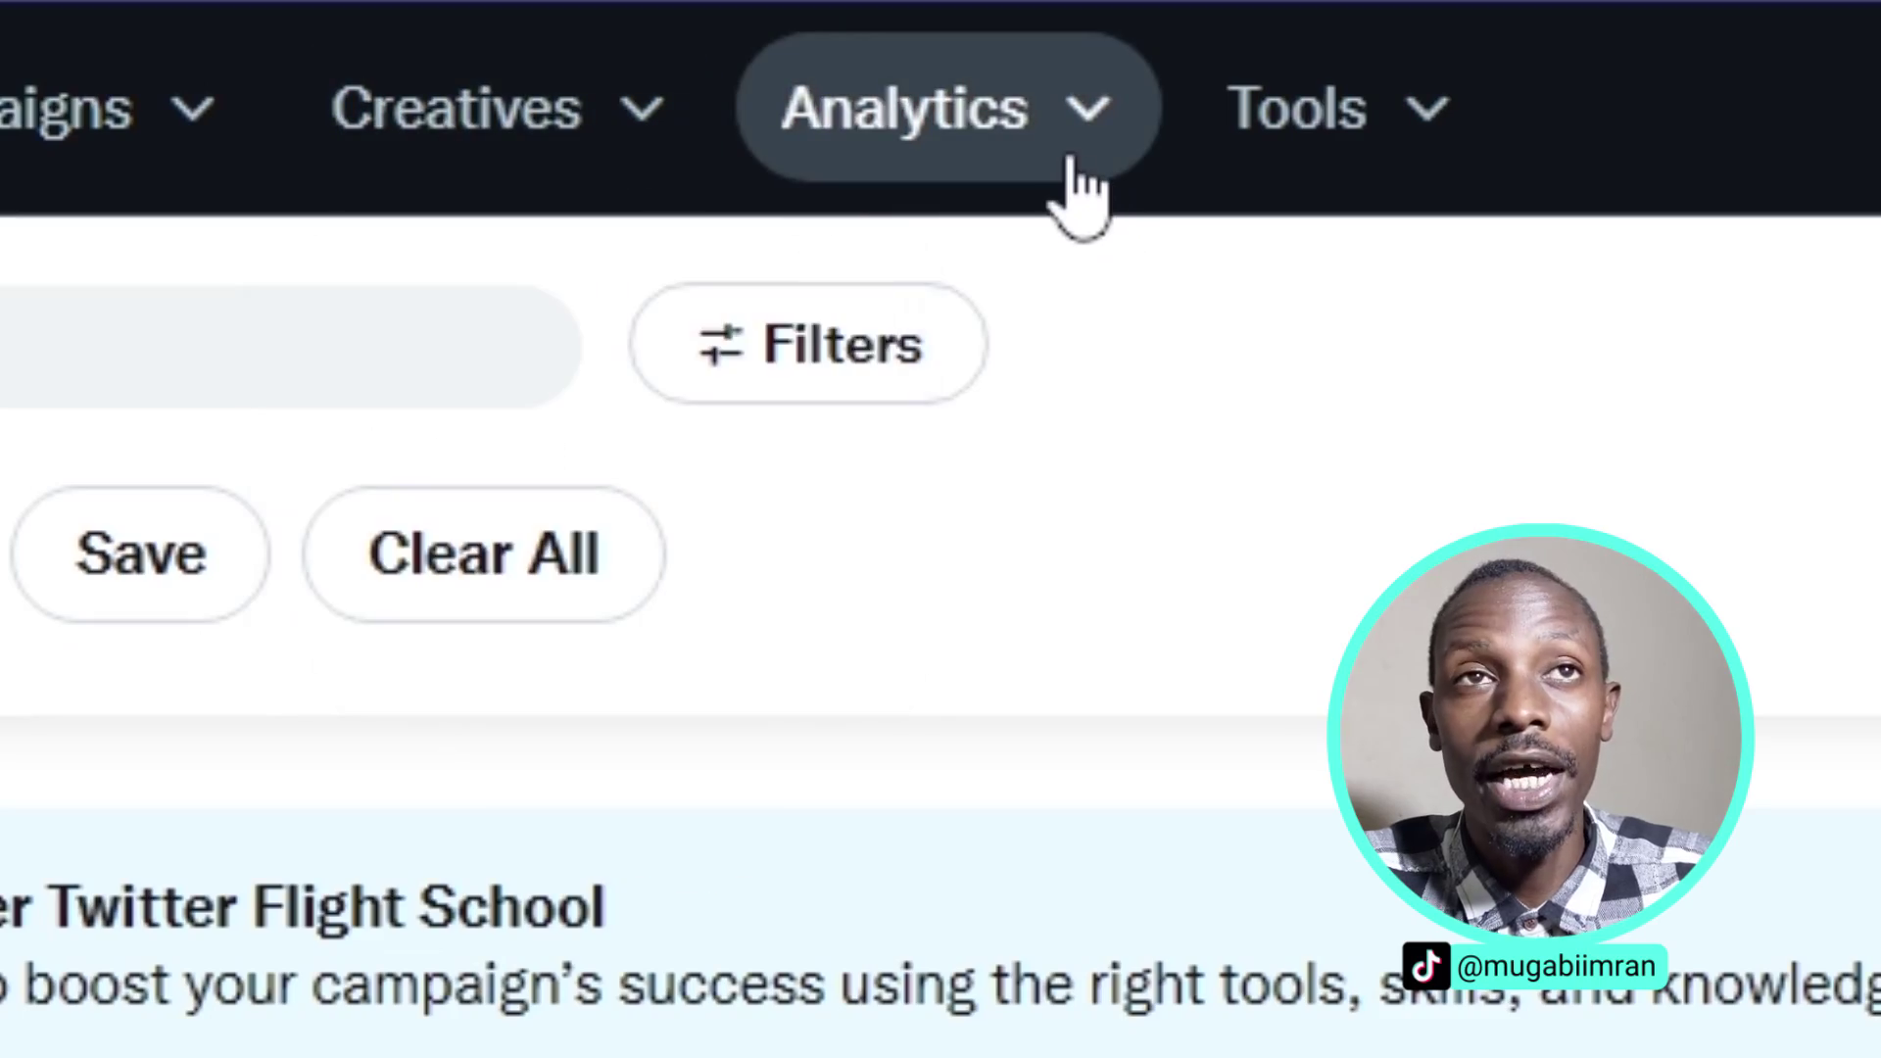
left_click(1071, 162)
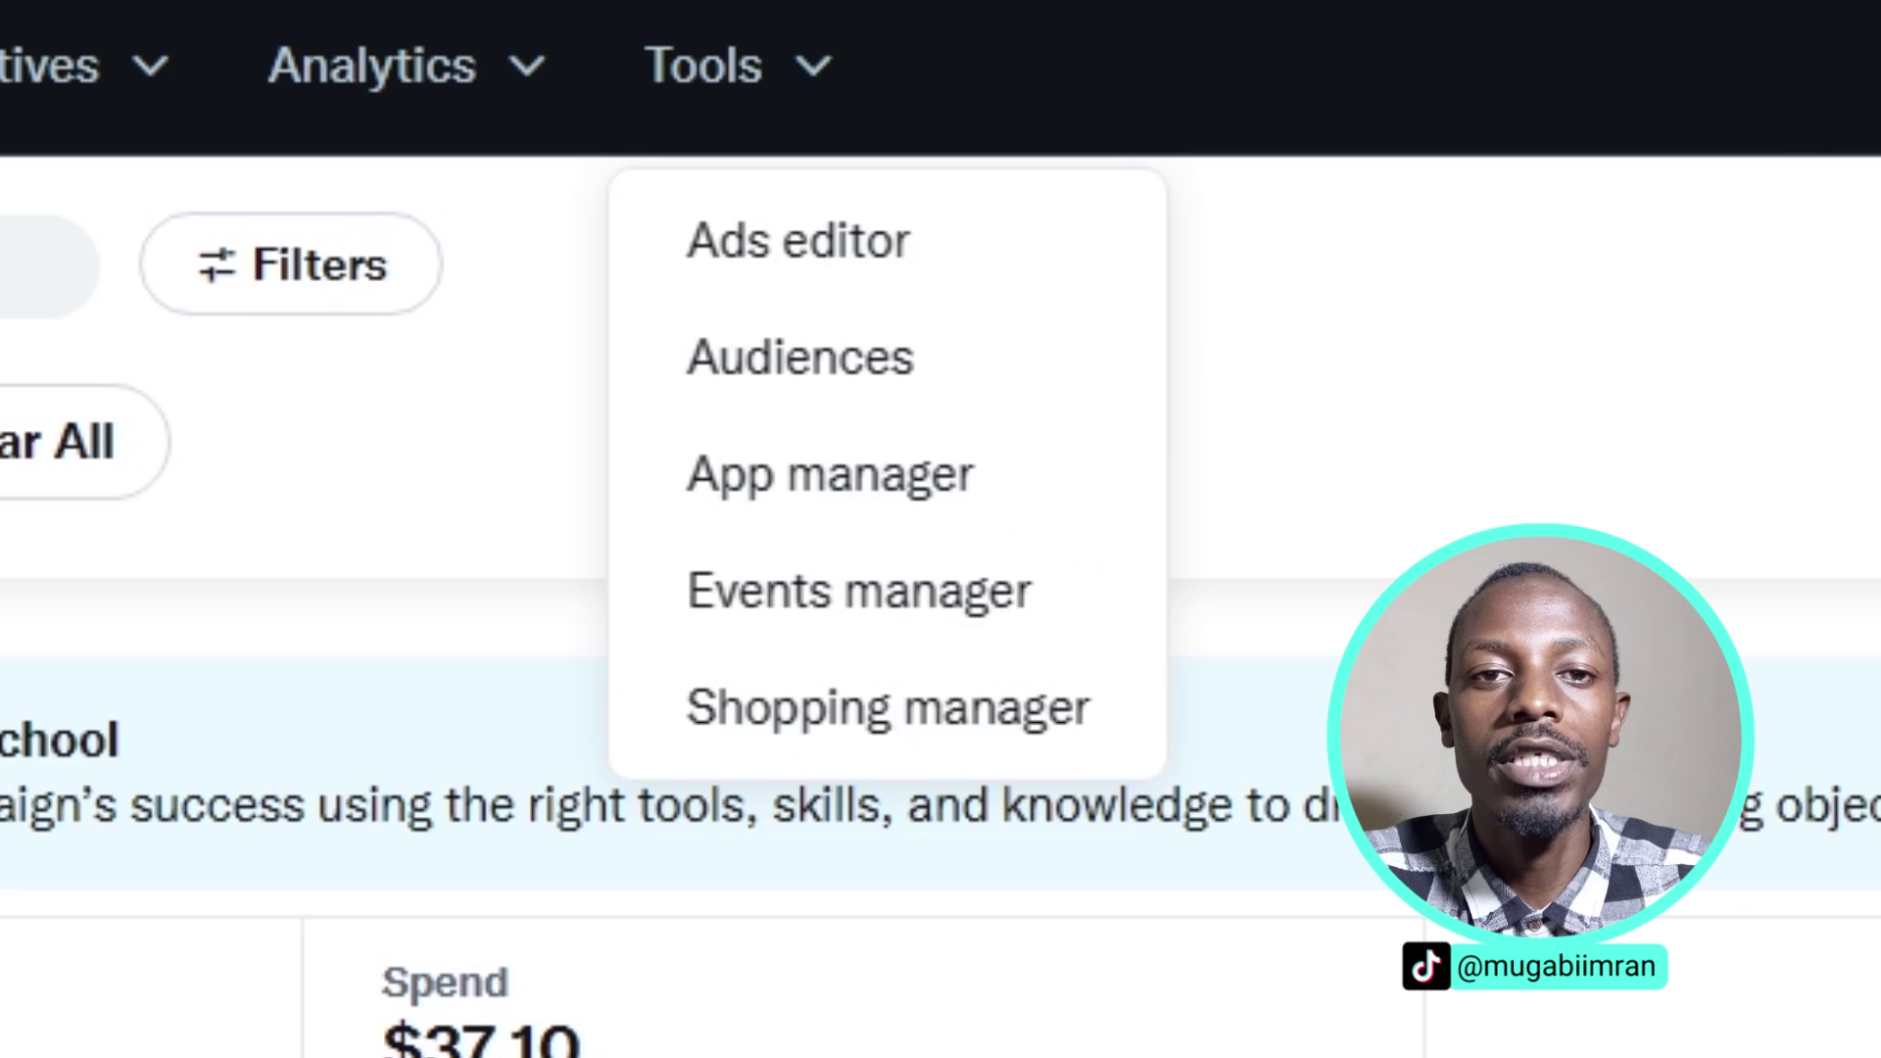
mouse_move(725, 66)
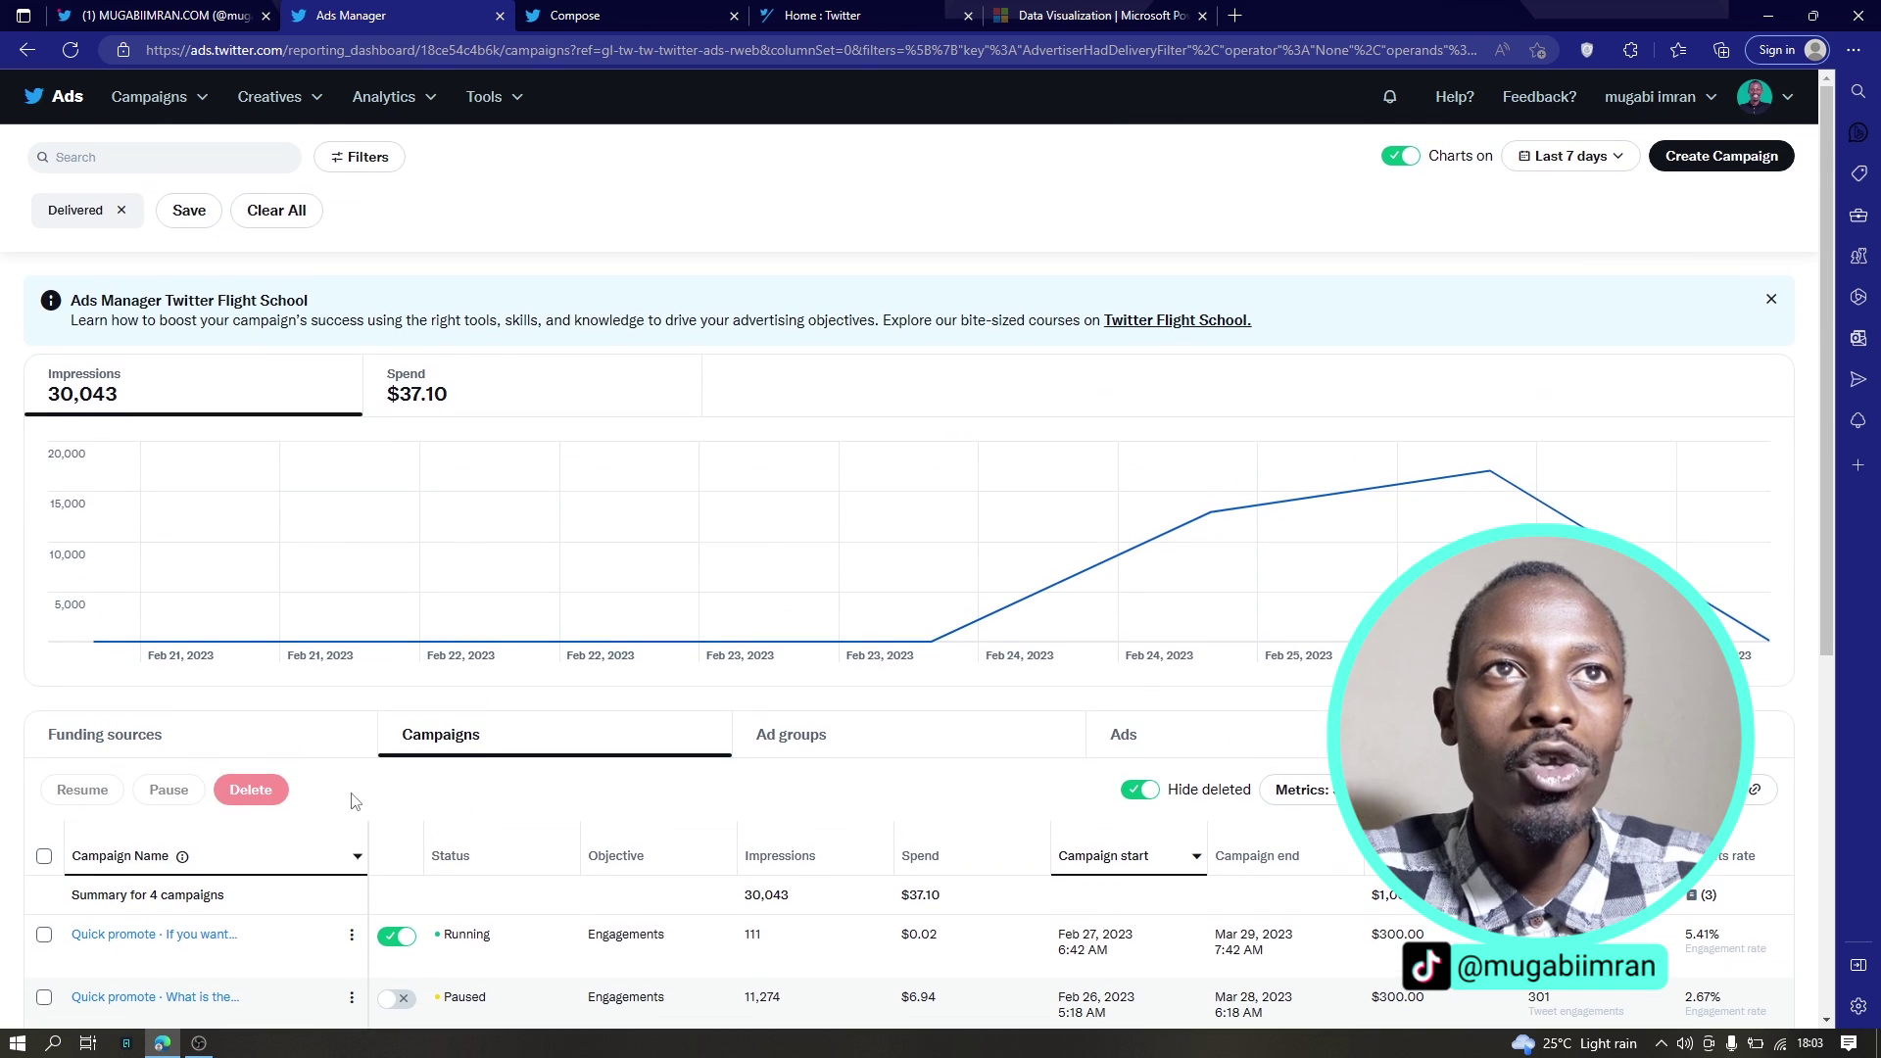
Name the new ad 'Gadgets Ad' in the Tweet composer
left_click(563, 14)
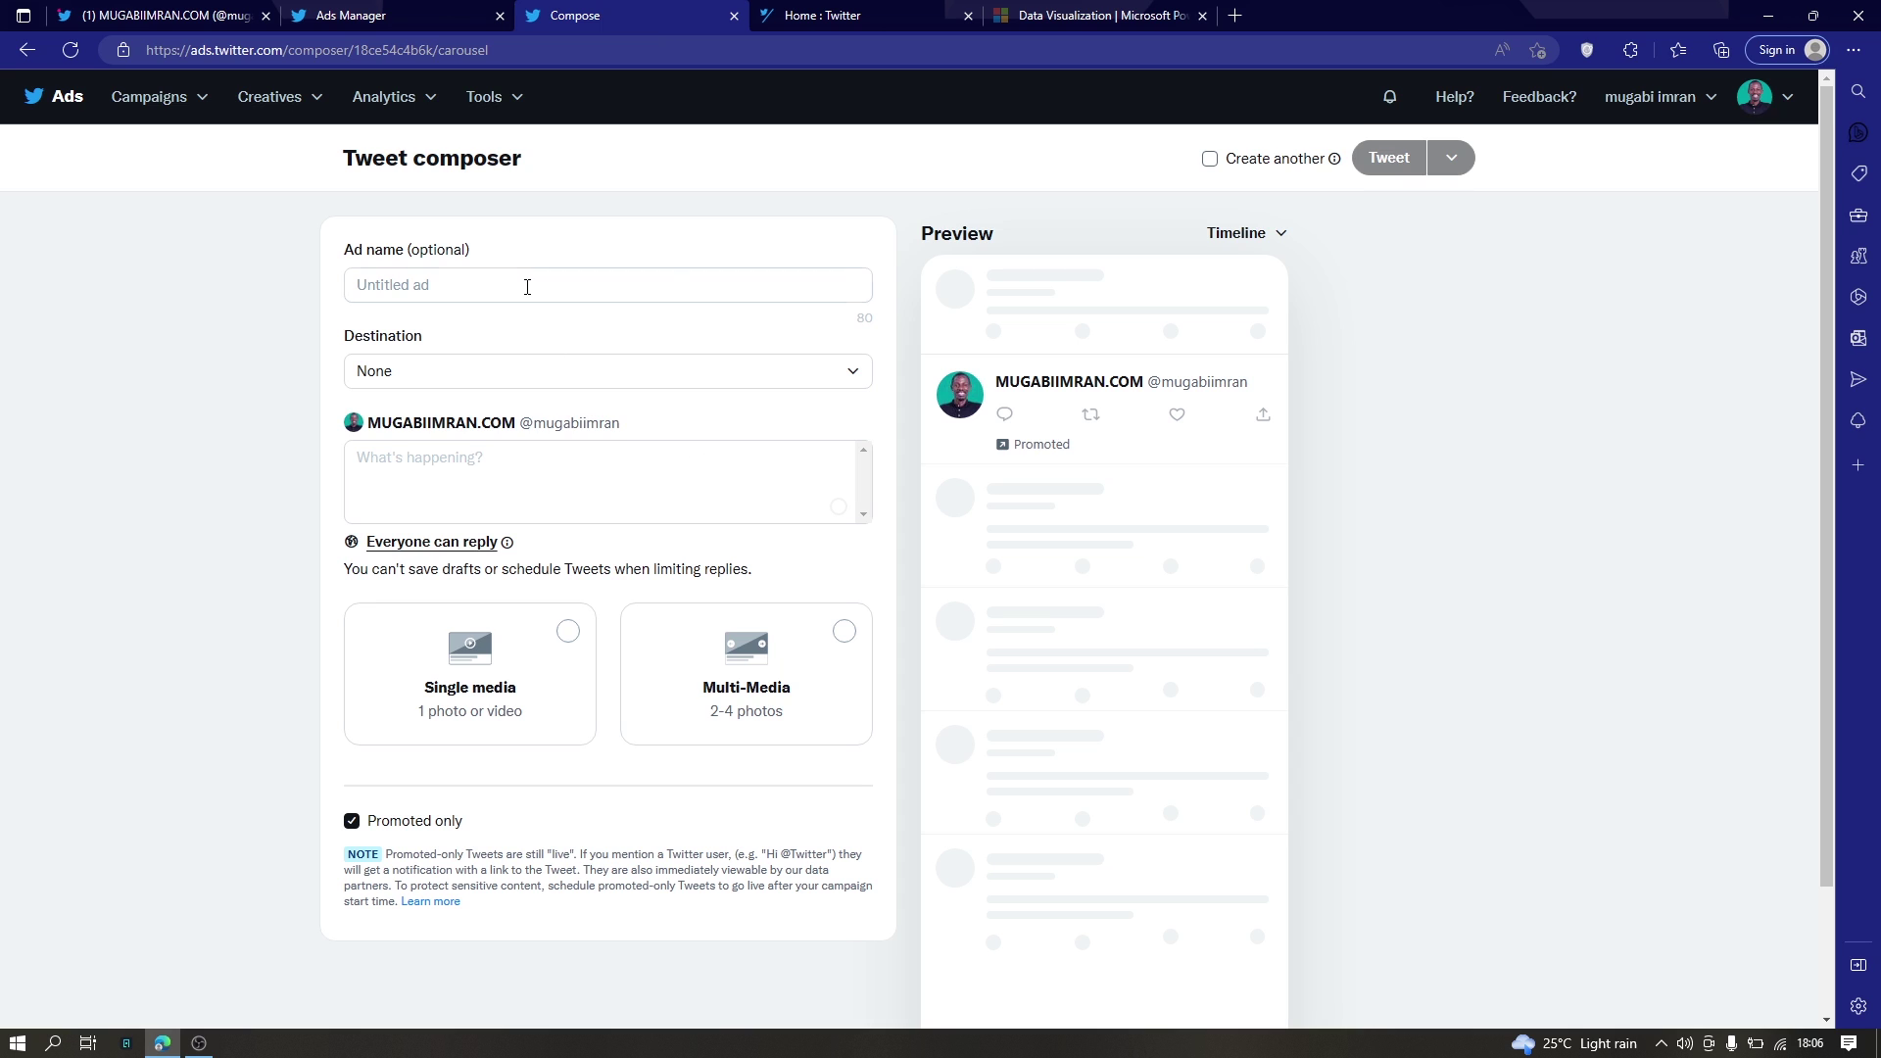
left_click(527, 287)
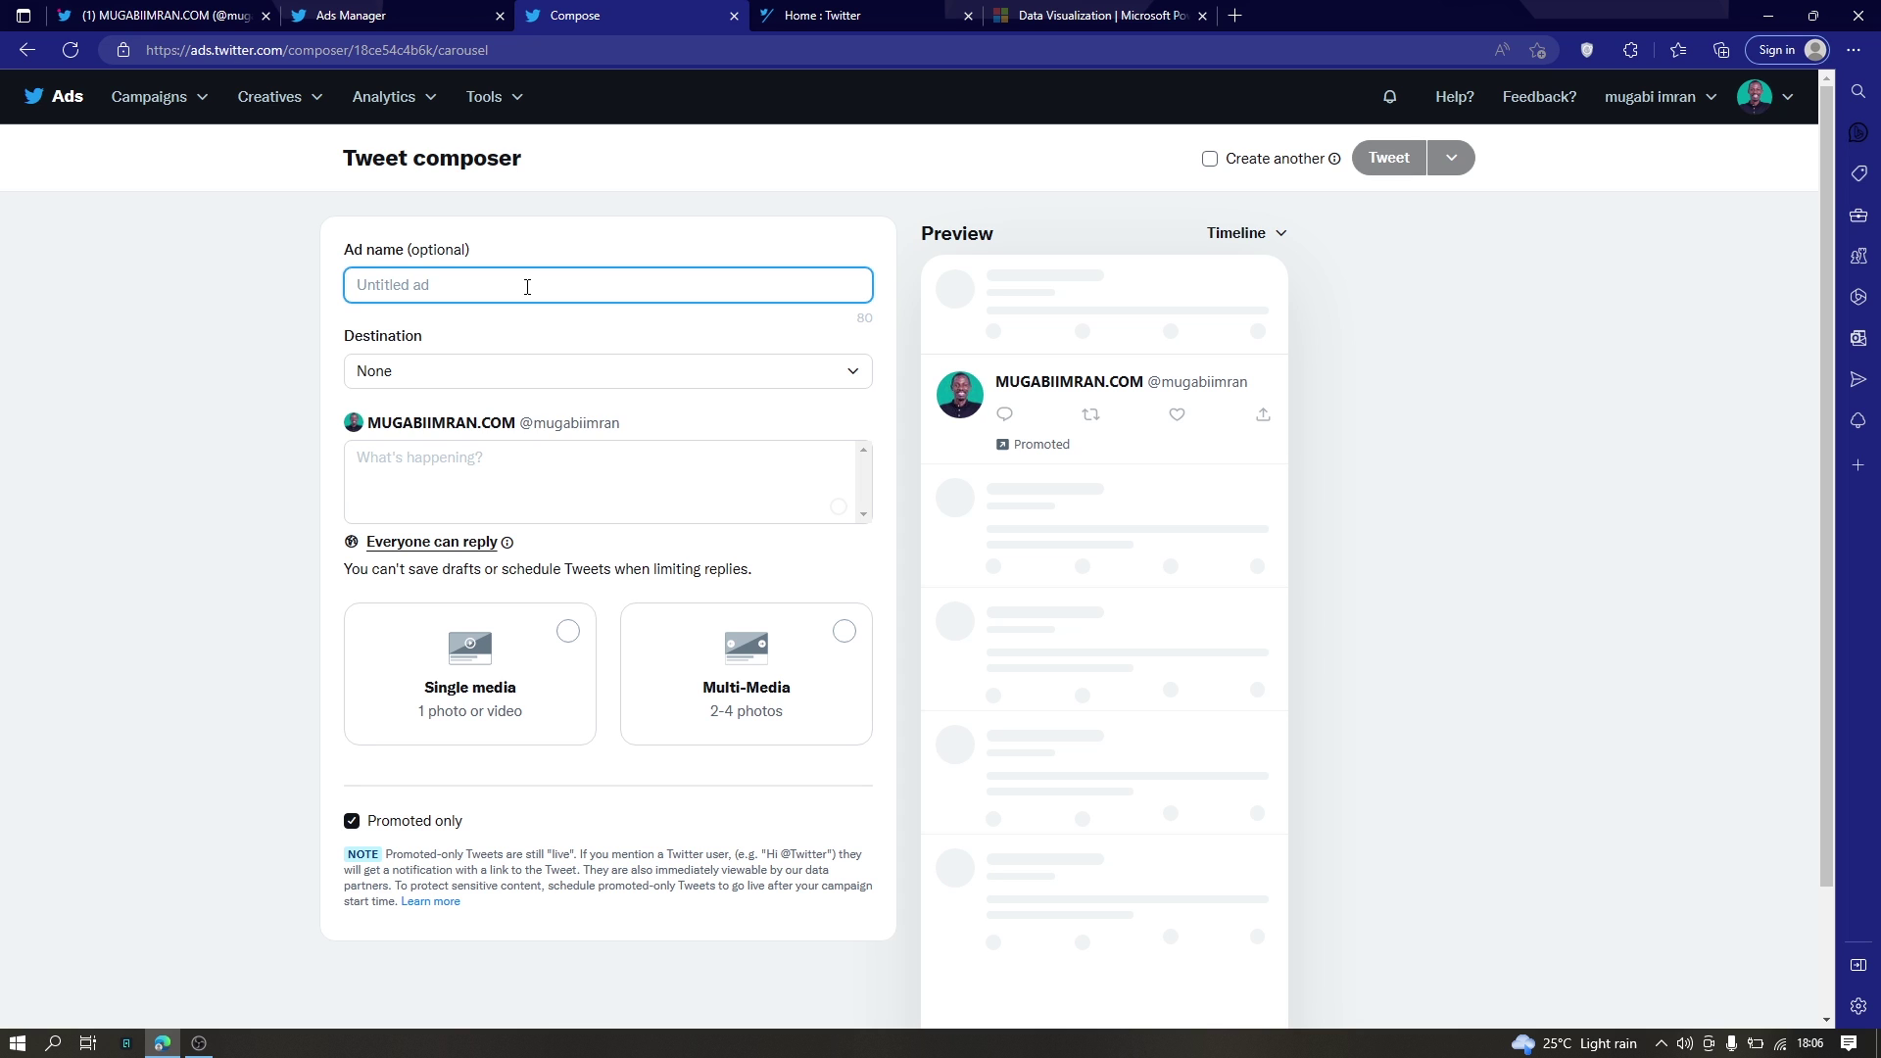
type("E")
key("BackSpace")
type("Gadgets Ad")
Set the ad's destination to Website and its creative type to Media
left_click(543, 382)
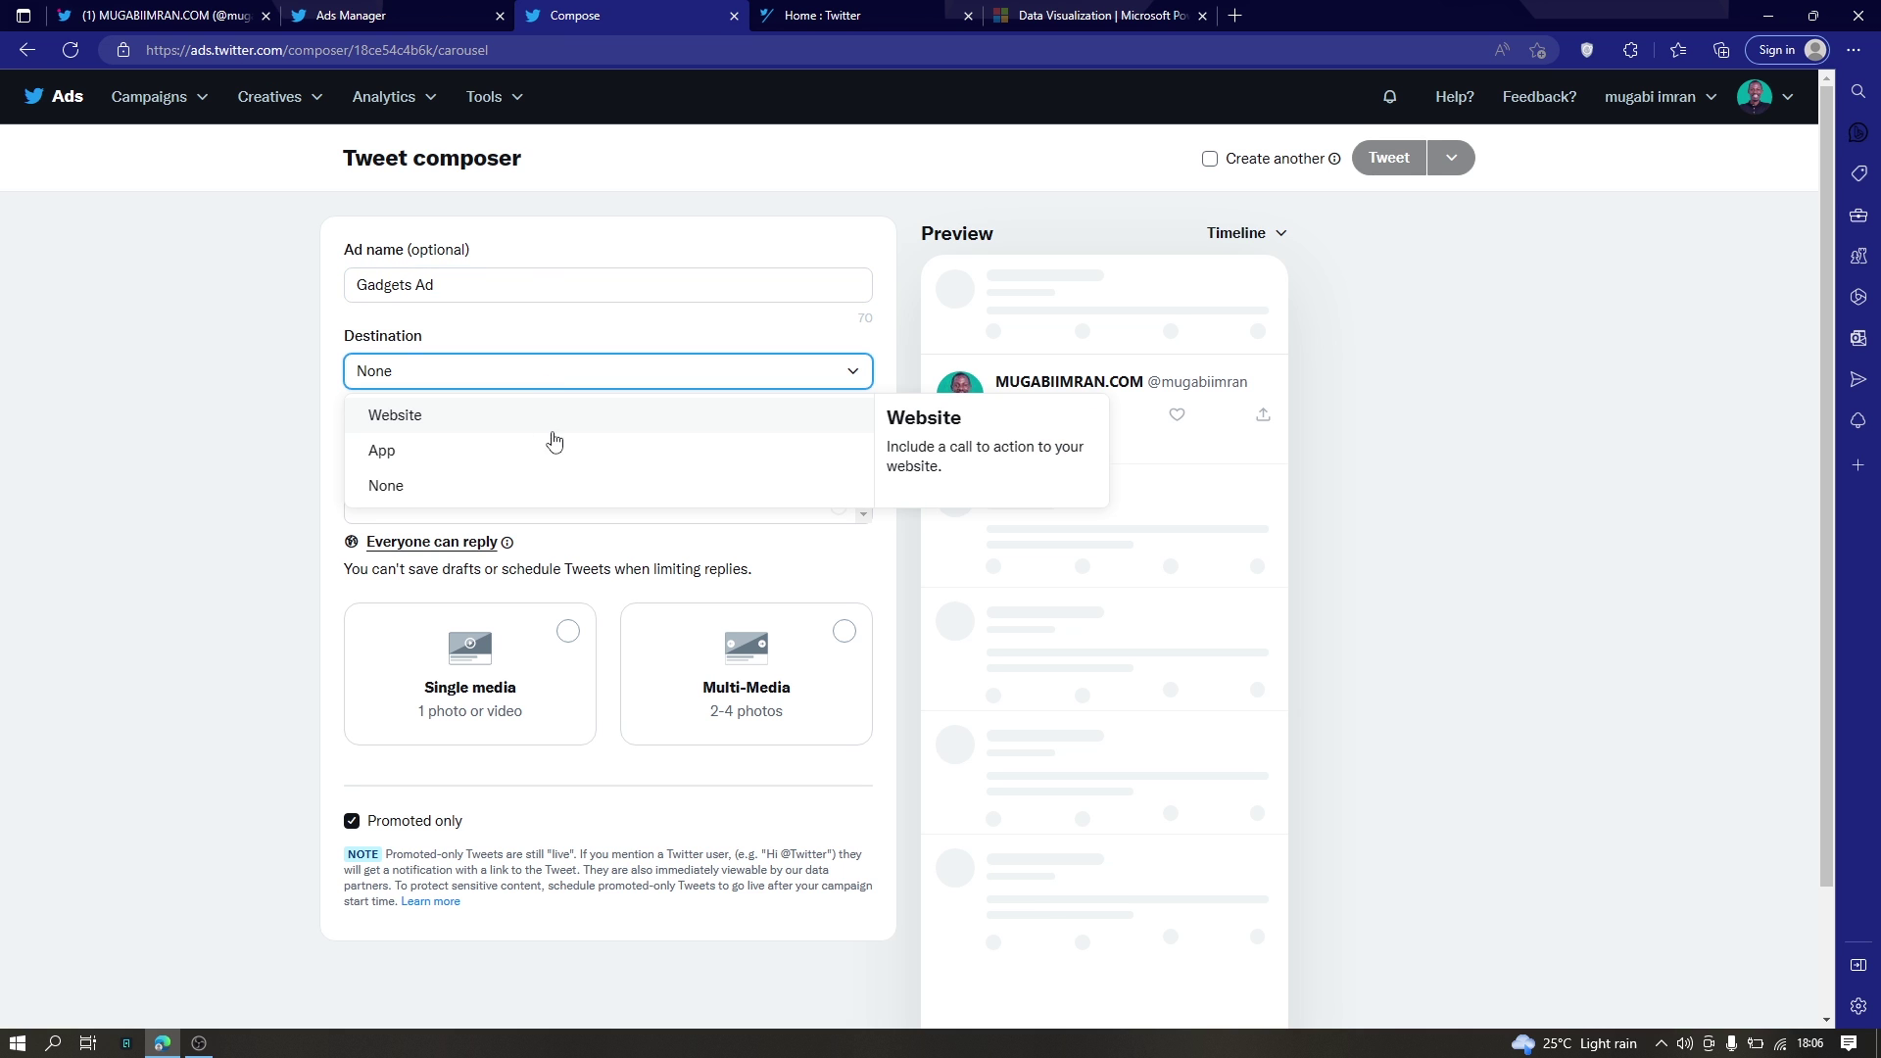
left_click(476, 422)
left_click(597, 372)
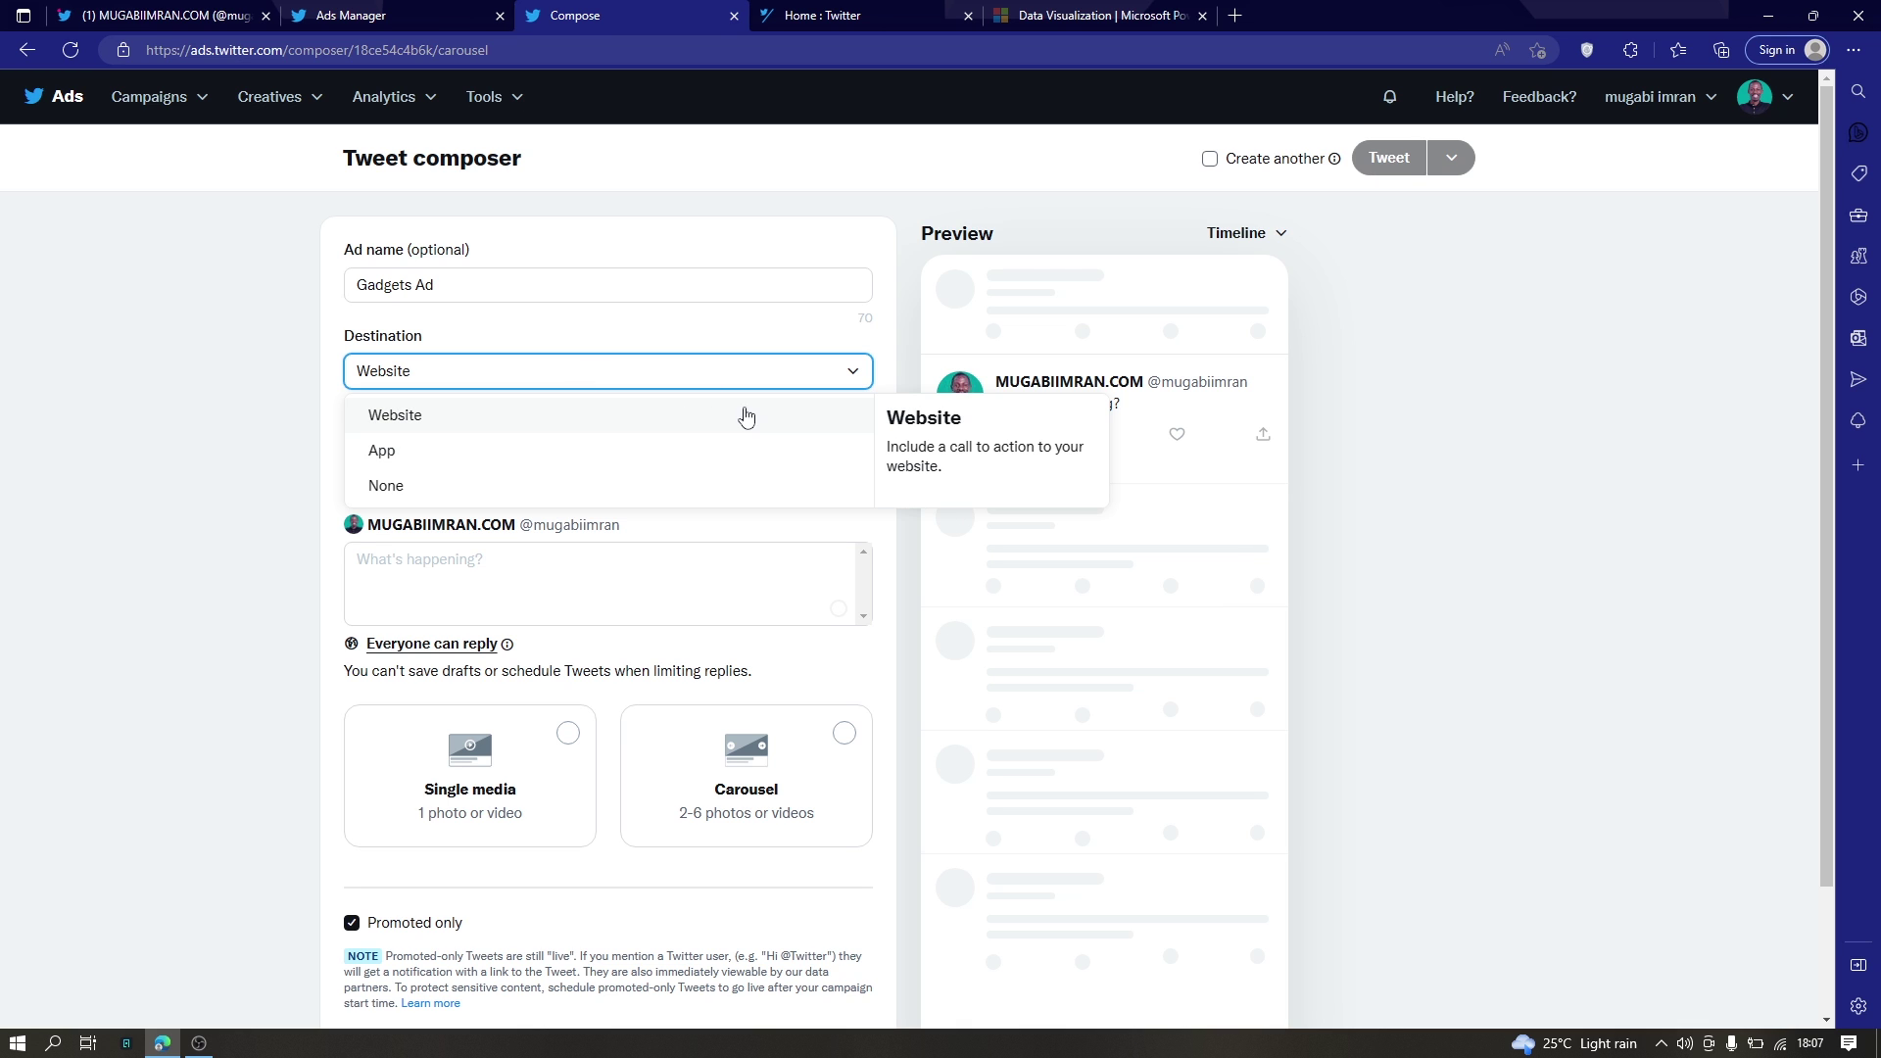
left_click(794, 378)
left_click(577, 372)
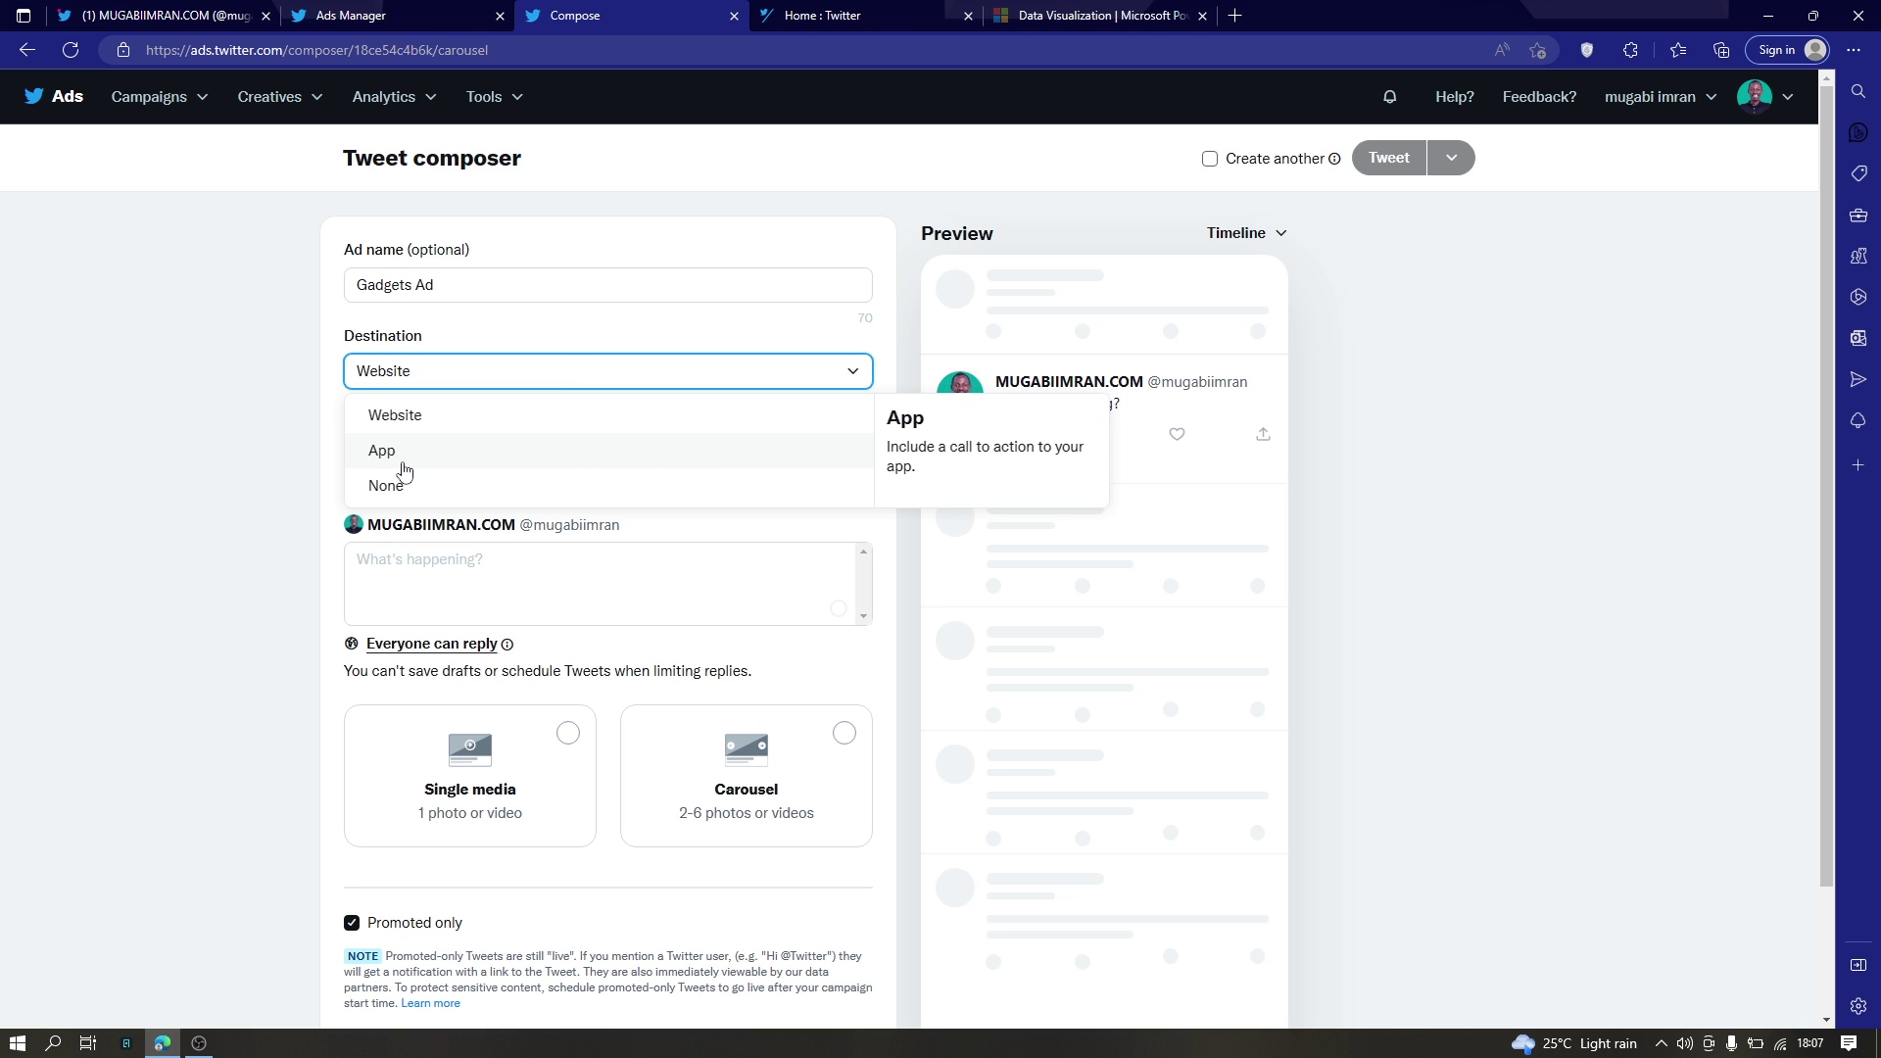
left_click(435, 451)
left_click(825, 381)
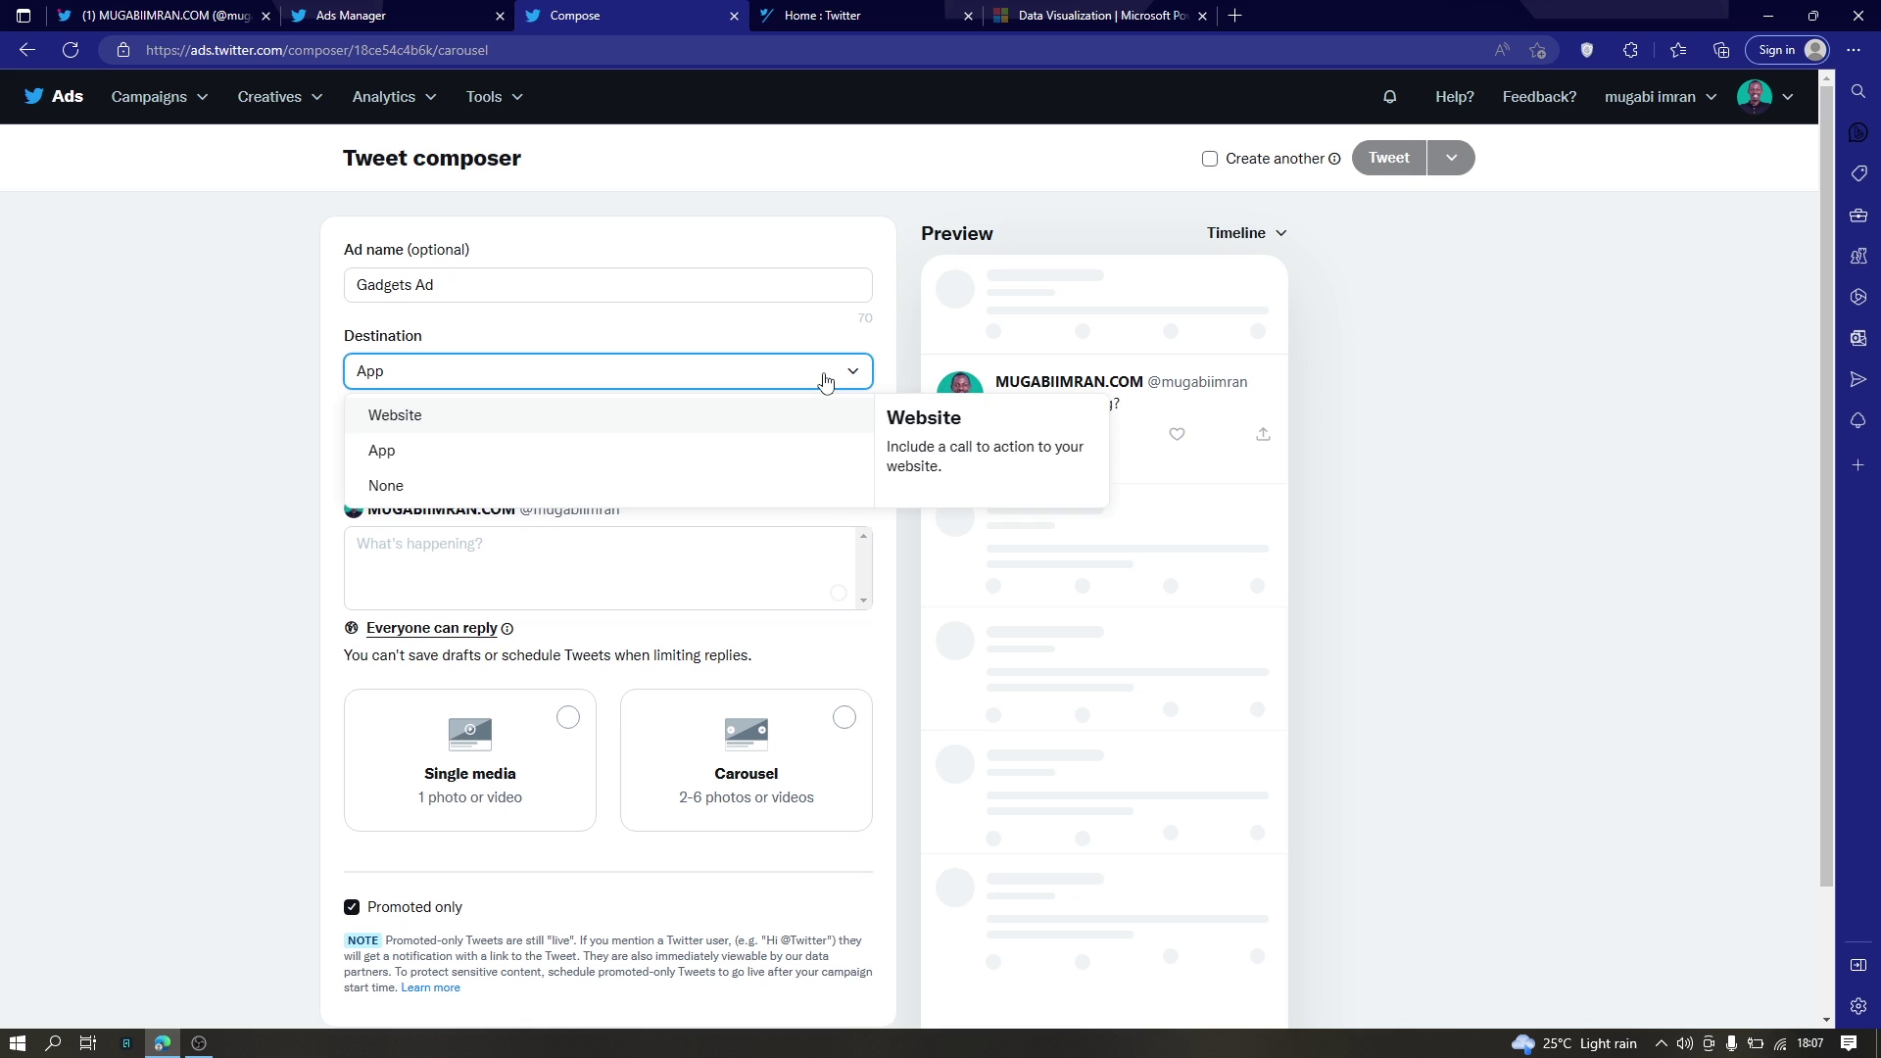
left_click(825, 381)
left_click(578, 469)
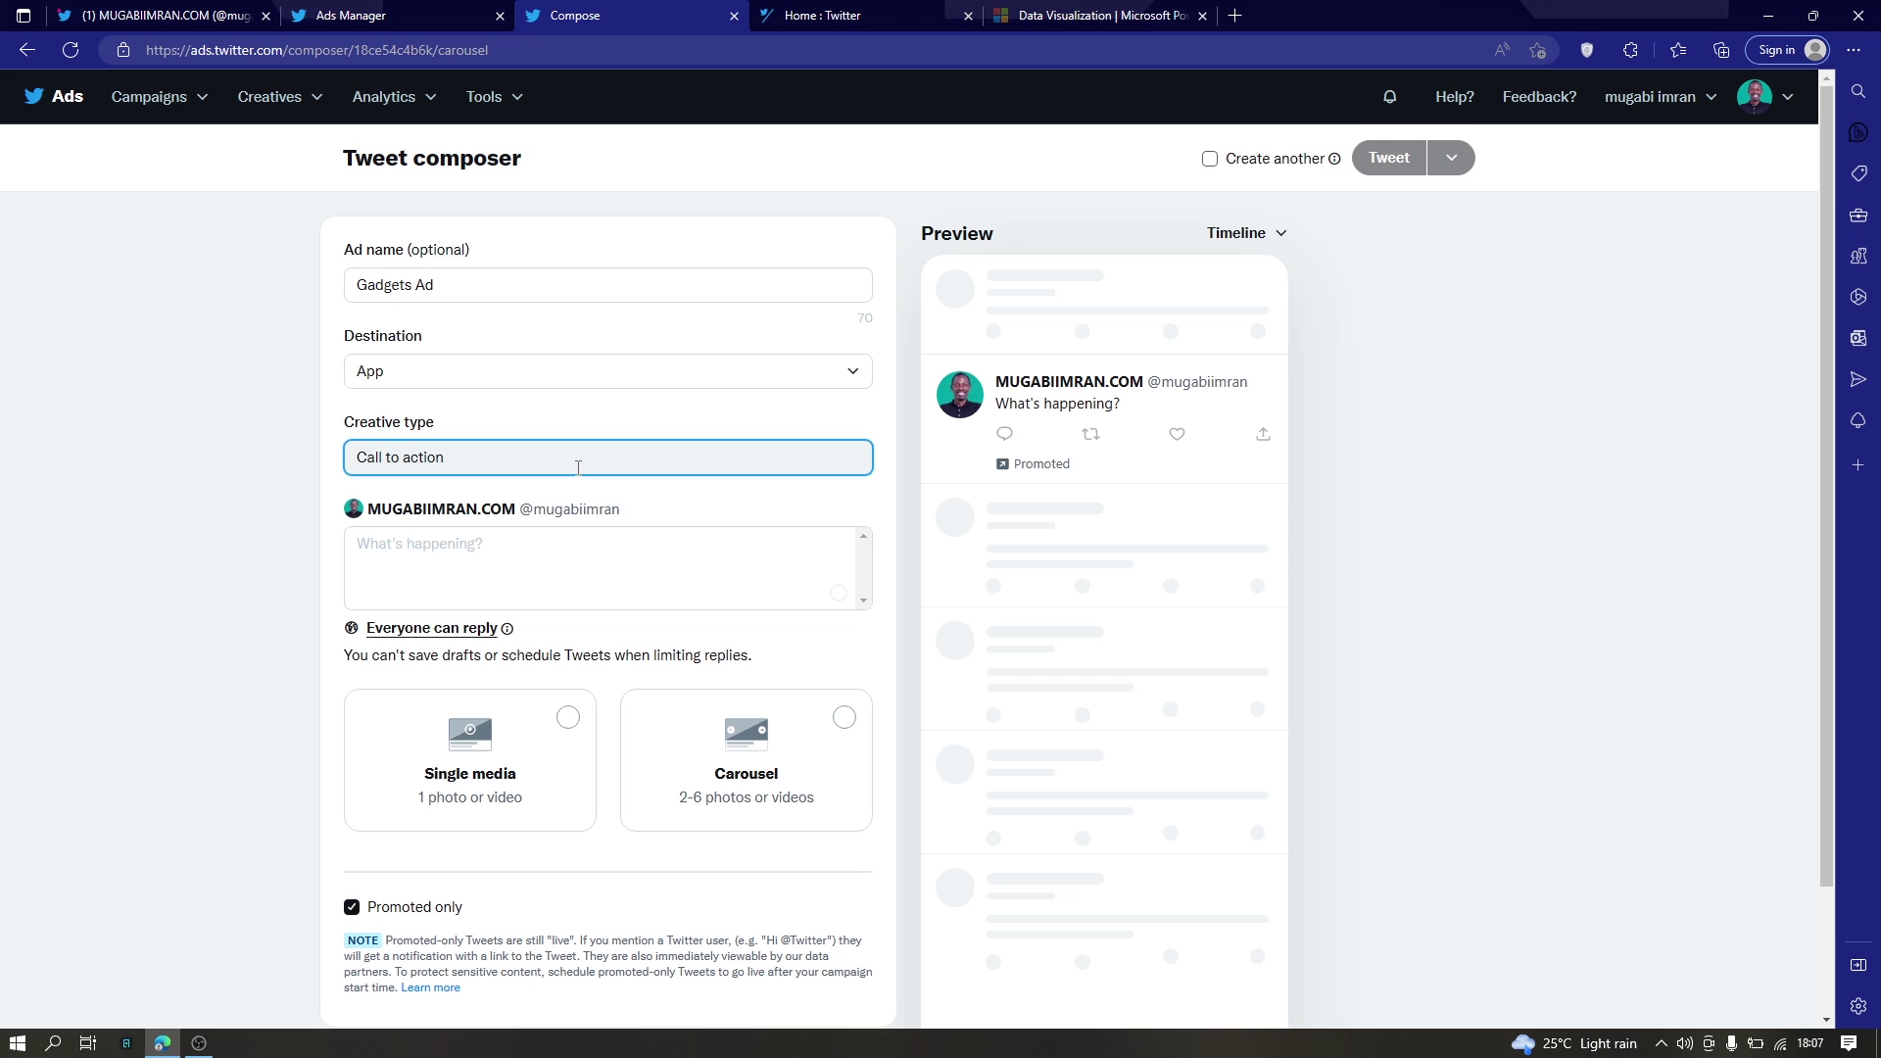
left_click(526, 382)
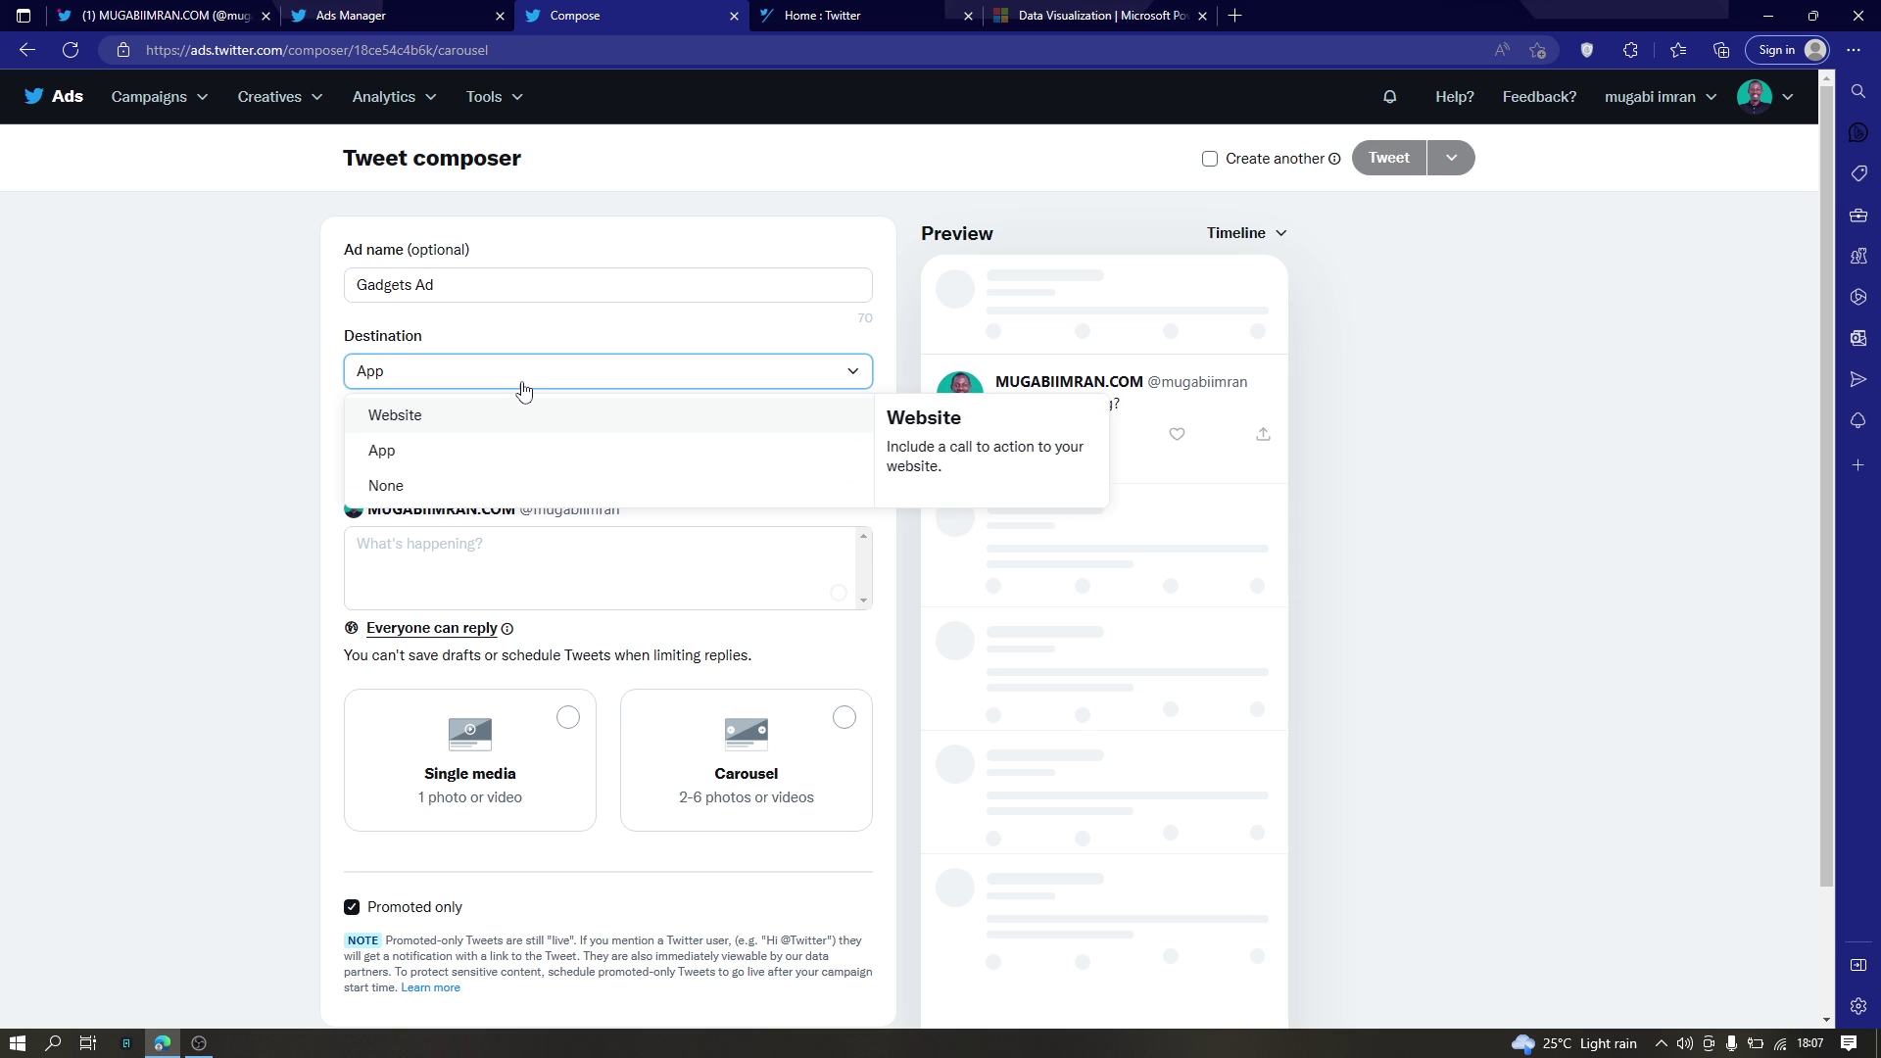
left_click(496, 427)
left_click(667, 487)
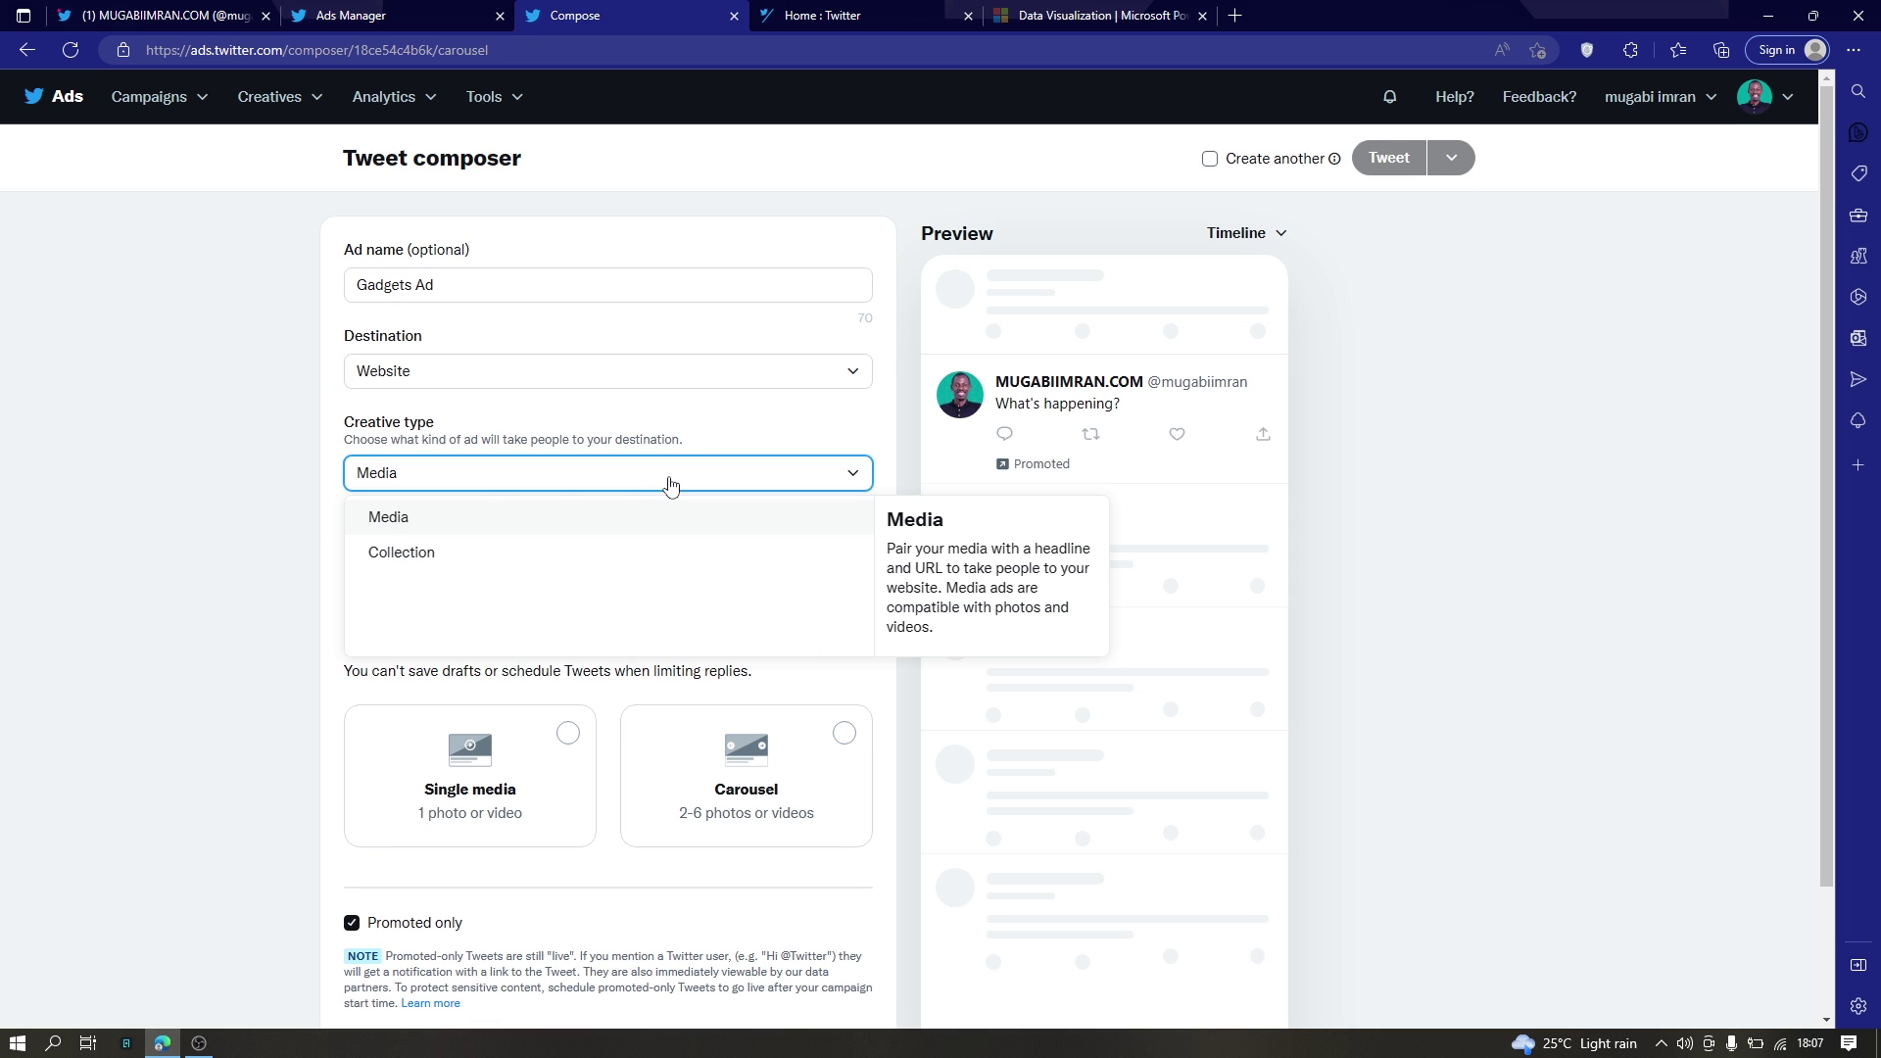
left_click(639, 487)
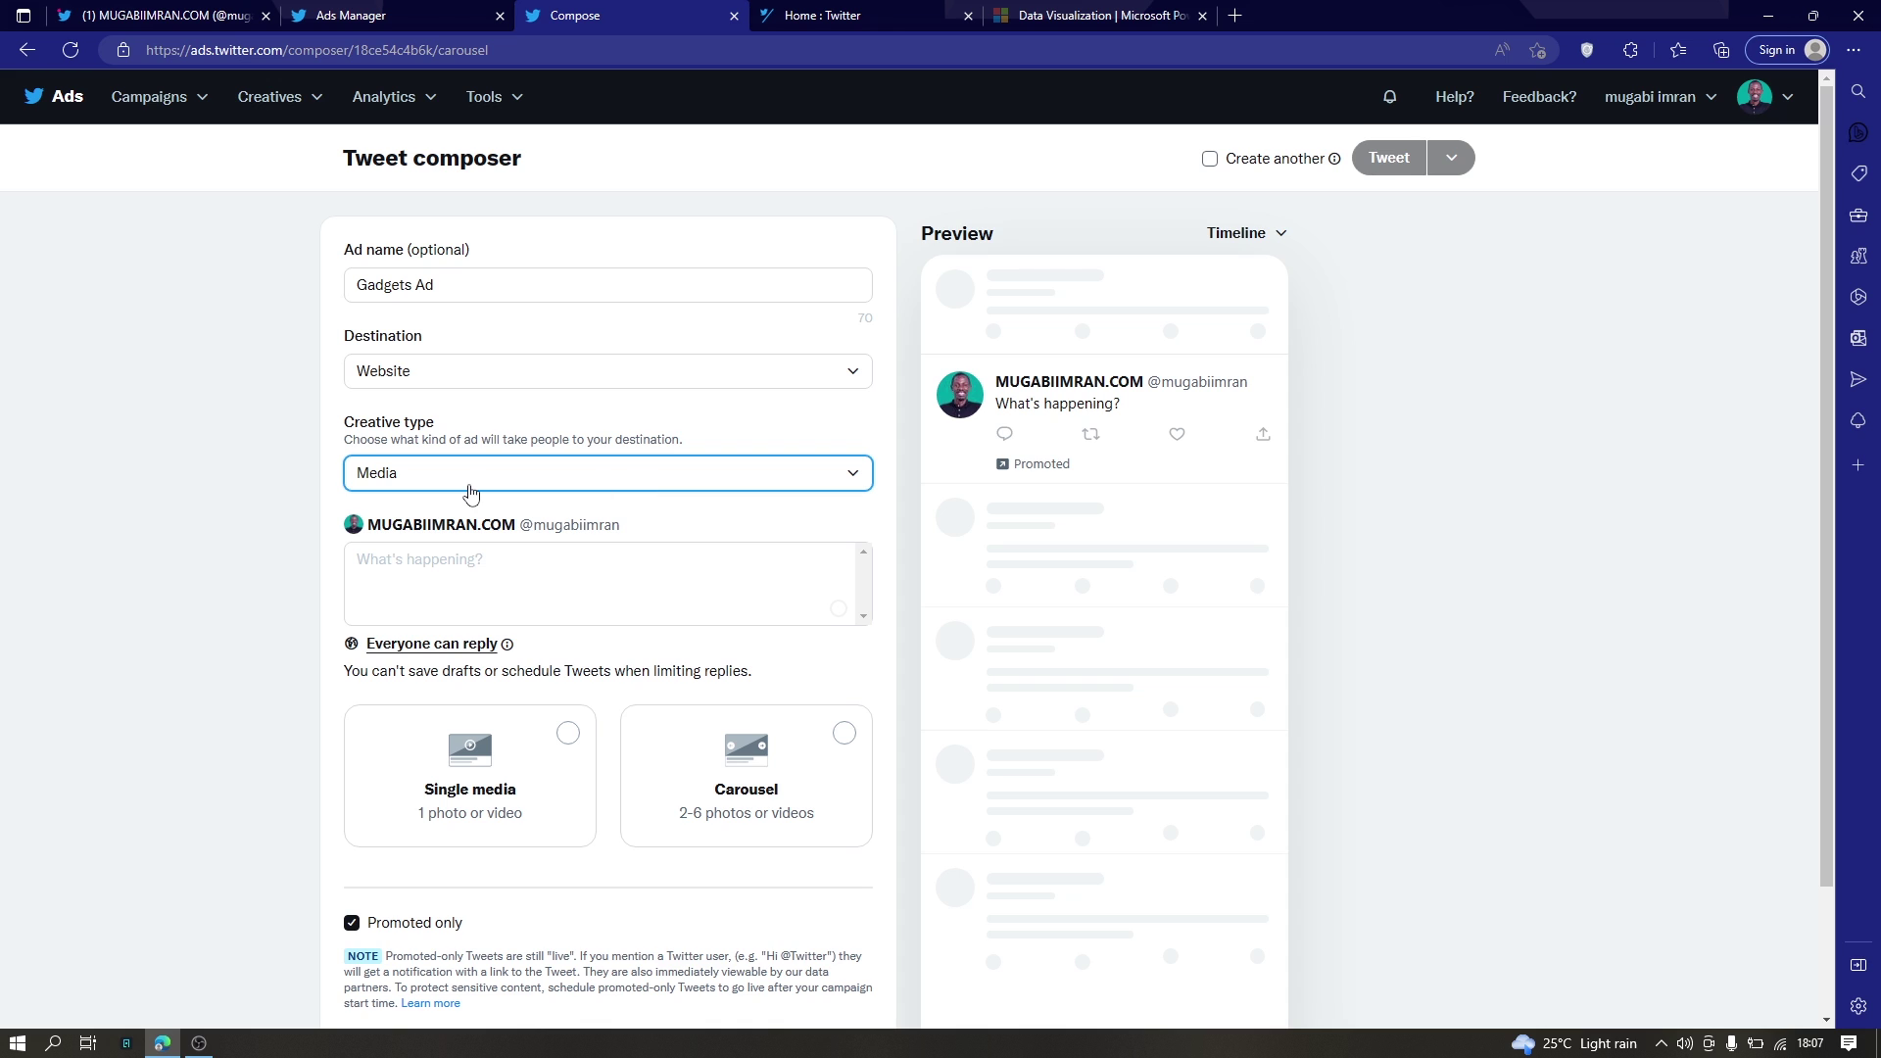
Write the tweet text 'I am selling these. Who wants one? #gadgets'
left_click(560, 573)
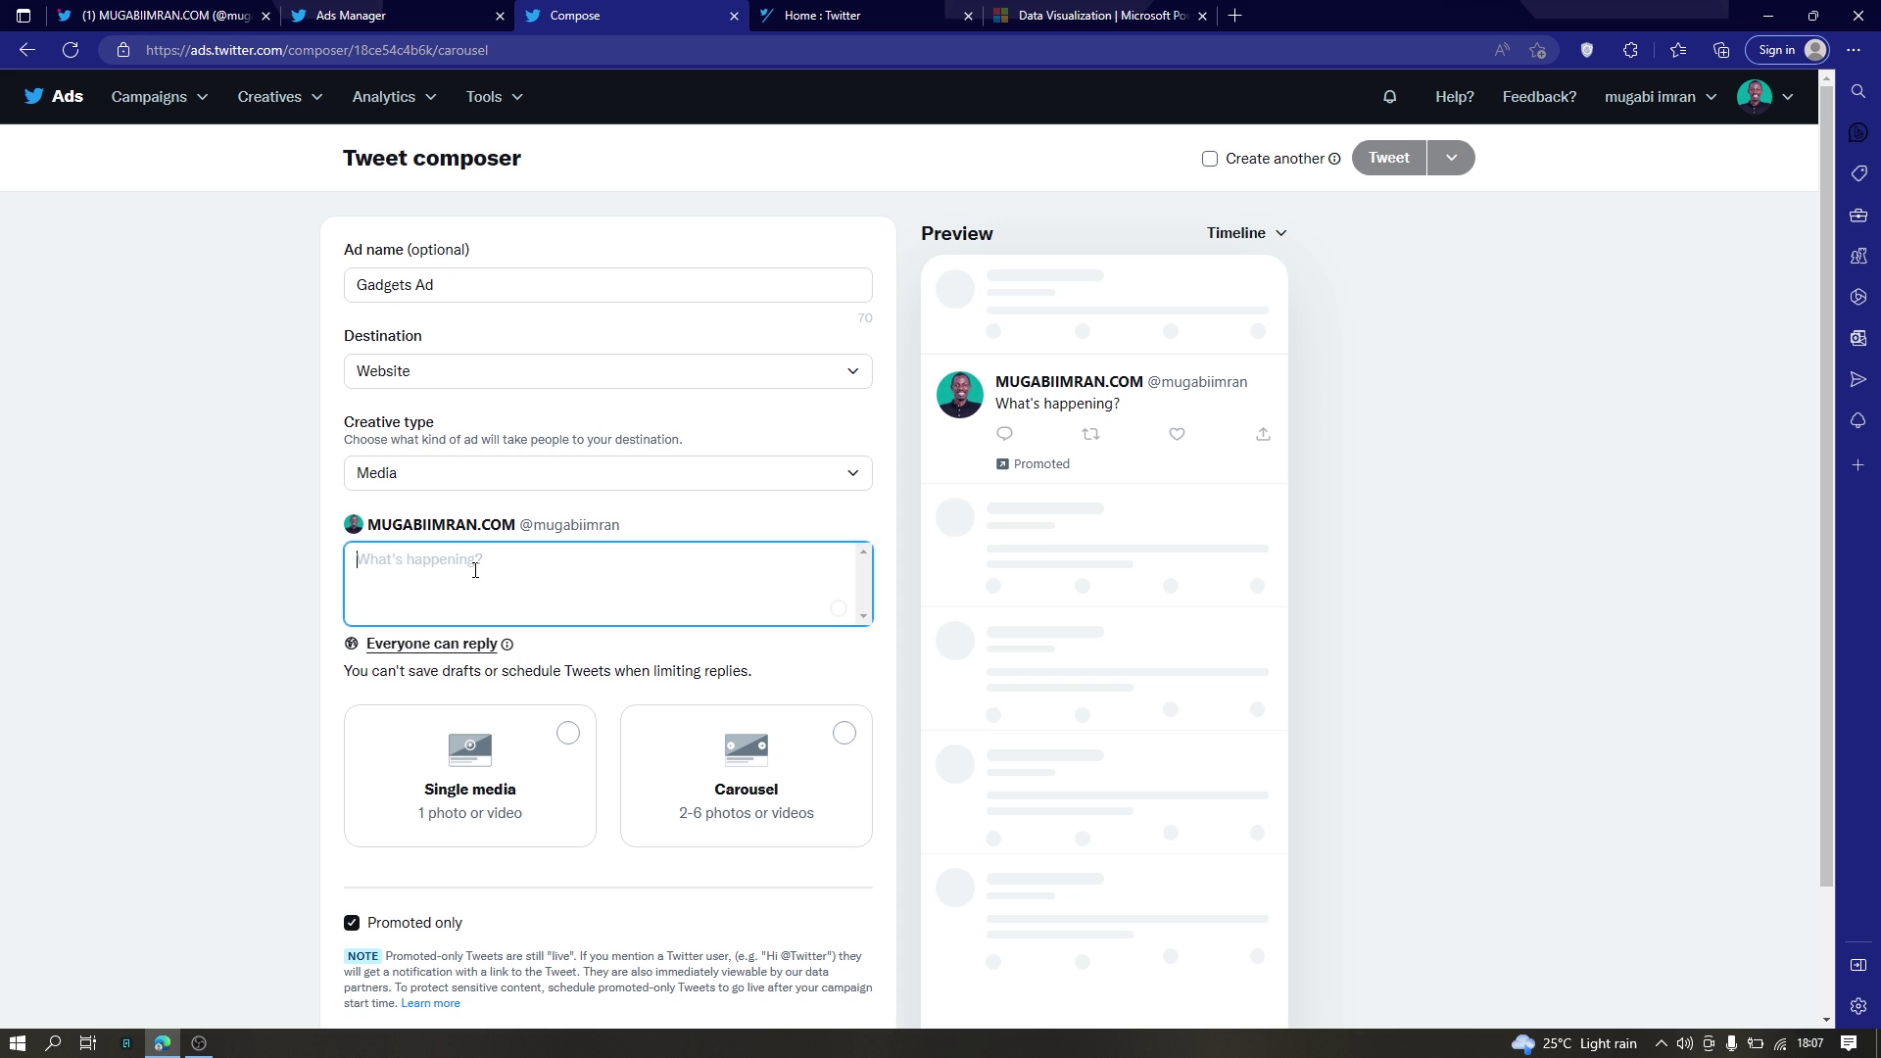
type("I am s")
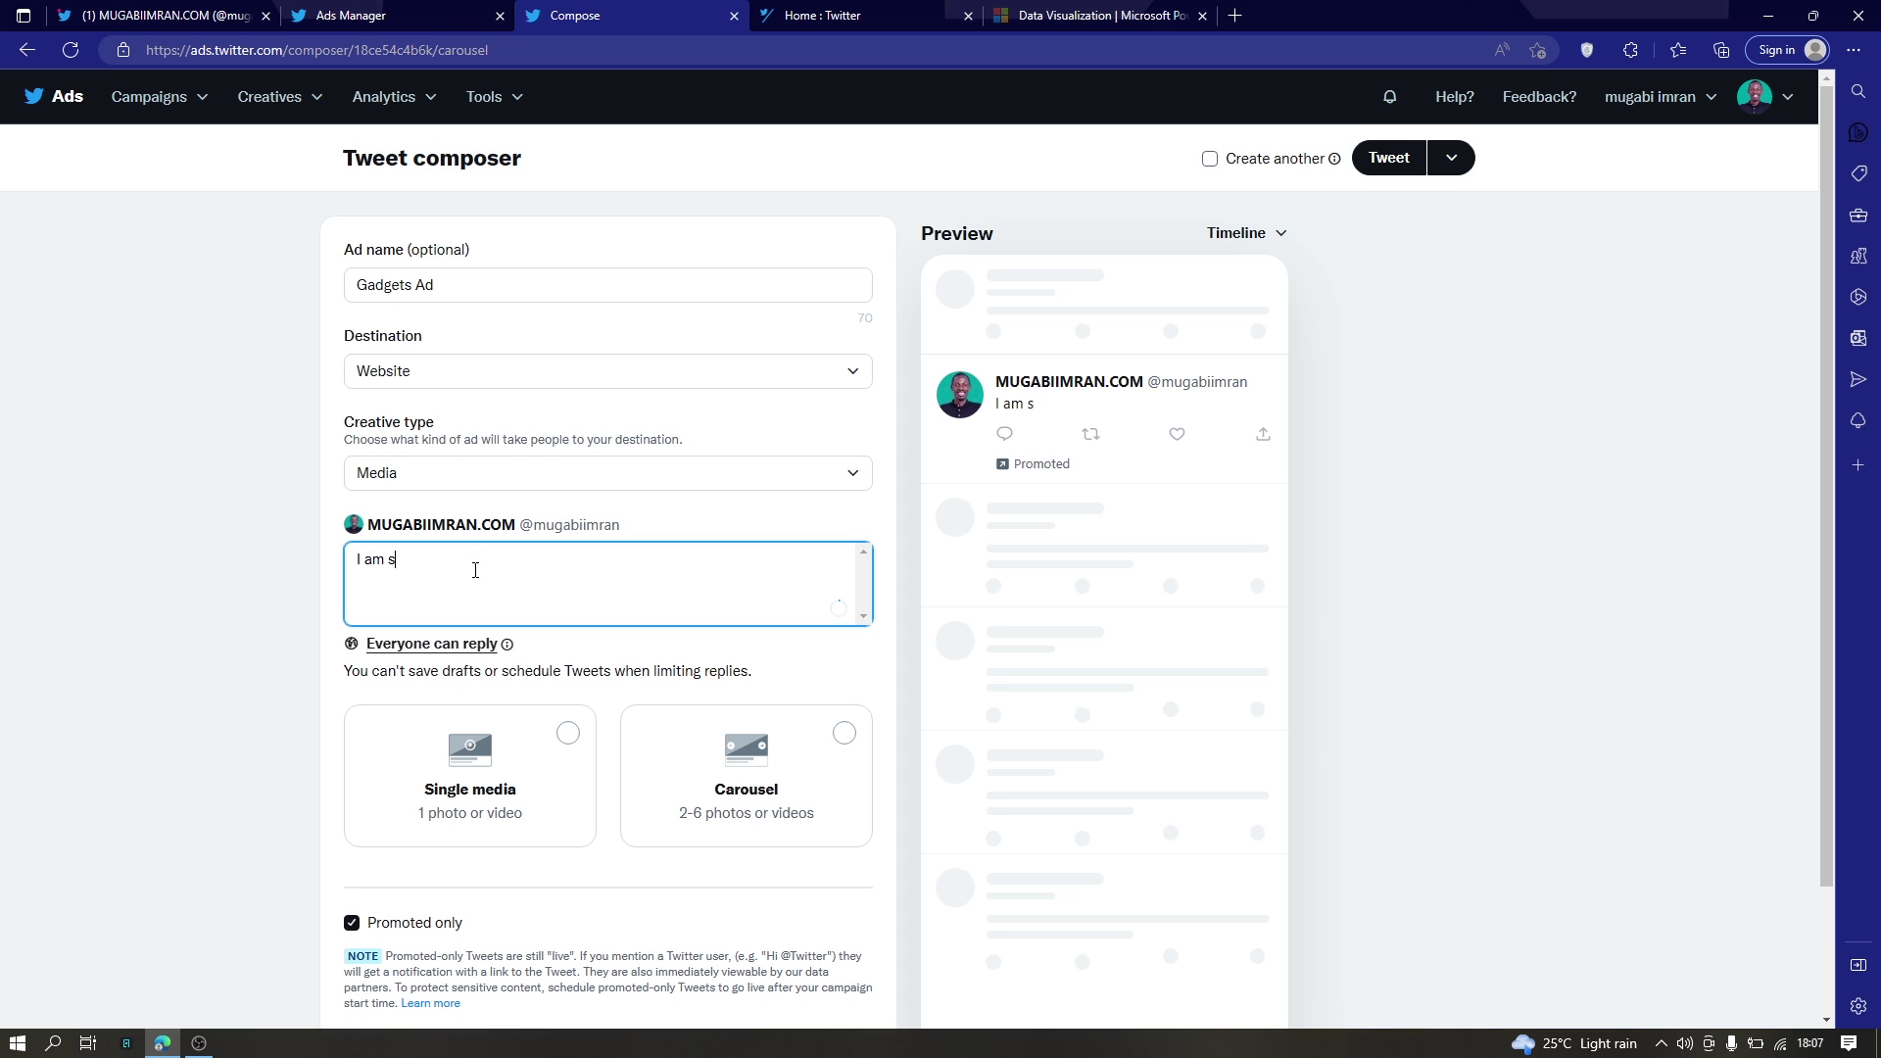
type("elling these. Who wants one?")
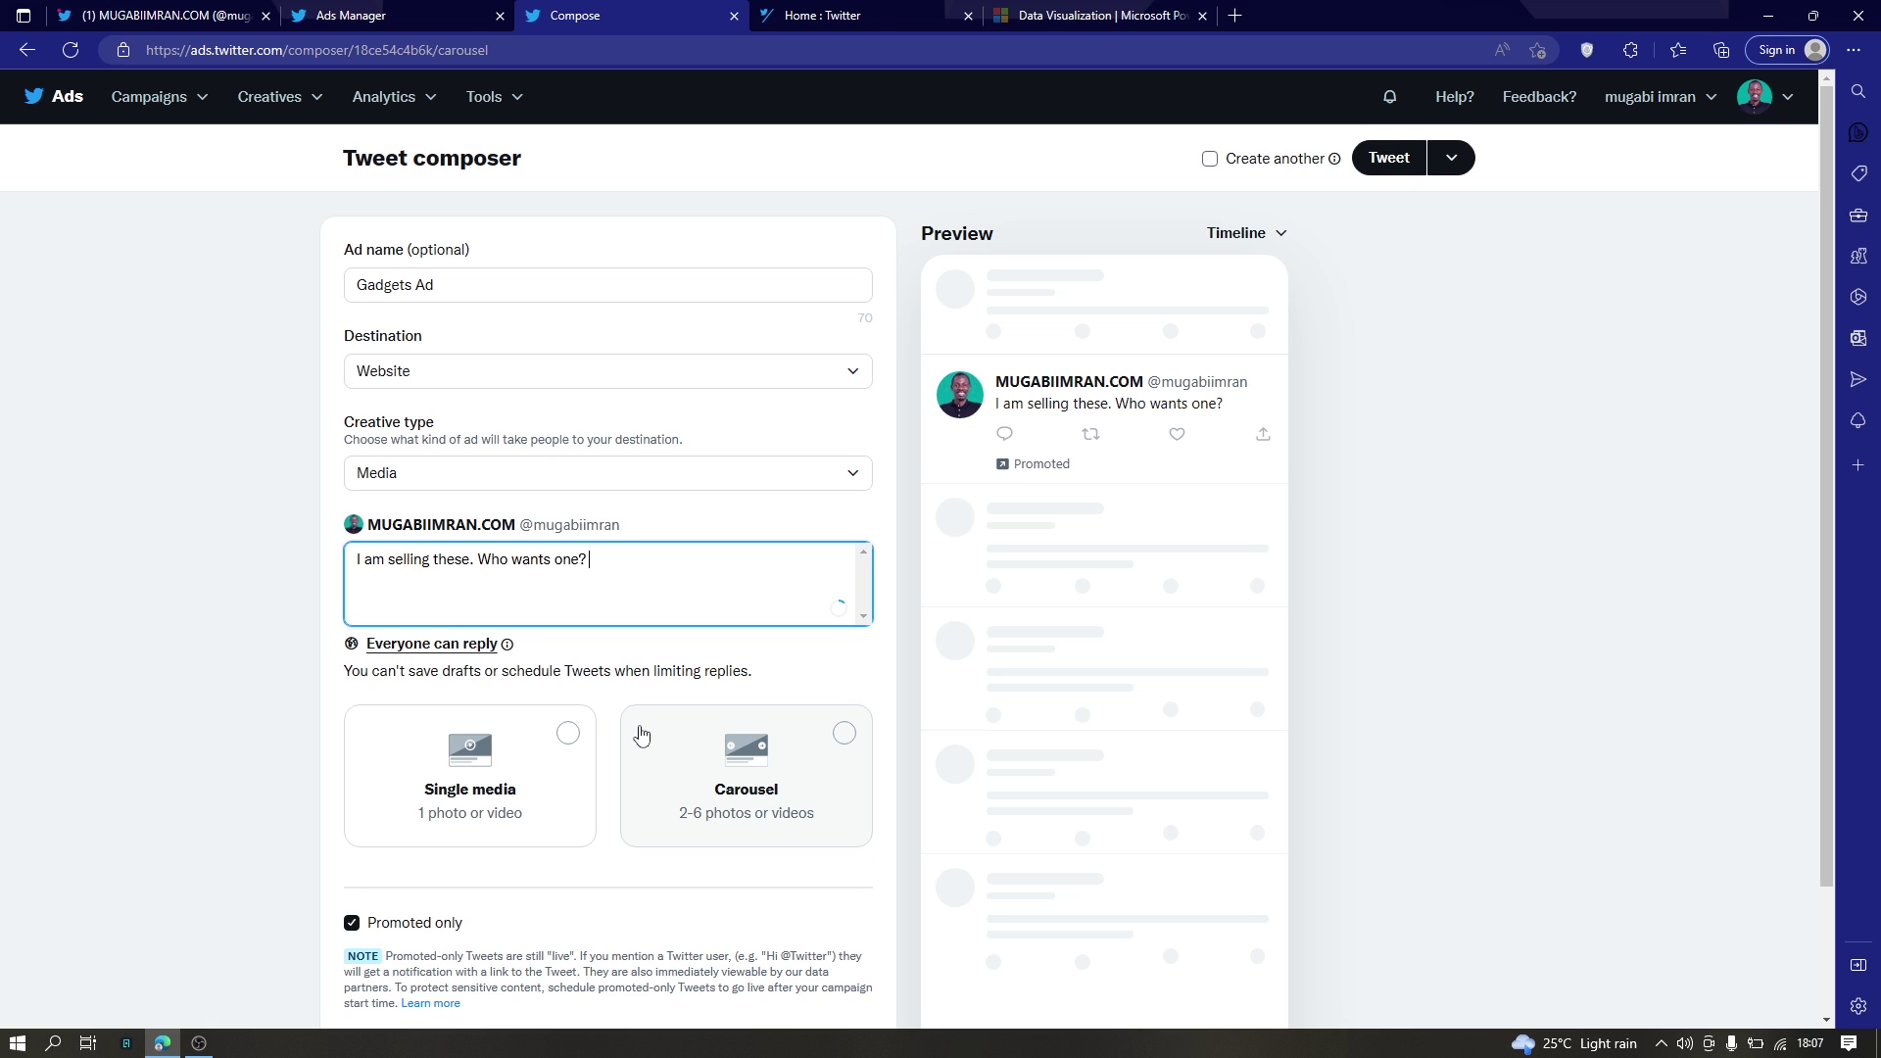
type("#gadgets")
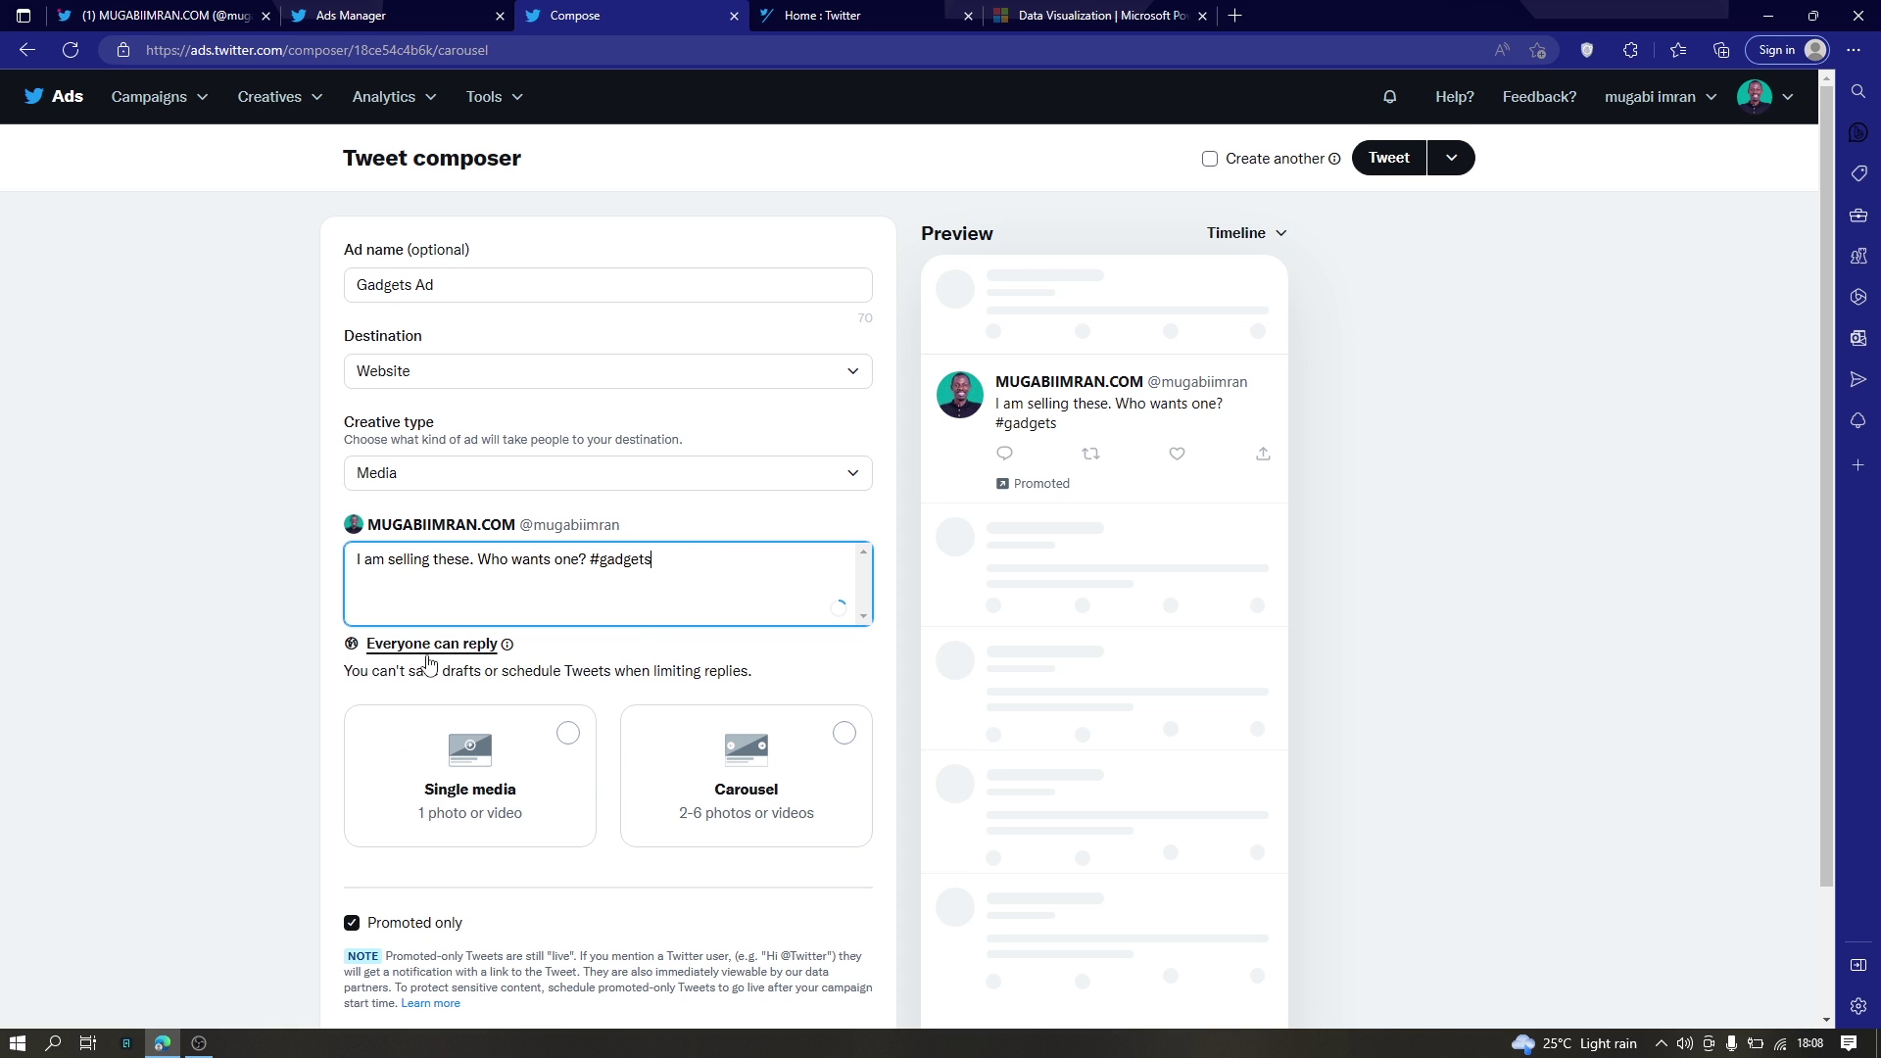
Switch the Gadgets Ad to the Carousel format for 2–6 photos or videos
left_click(745, 814)
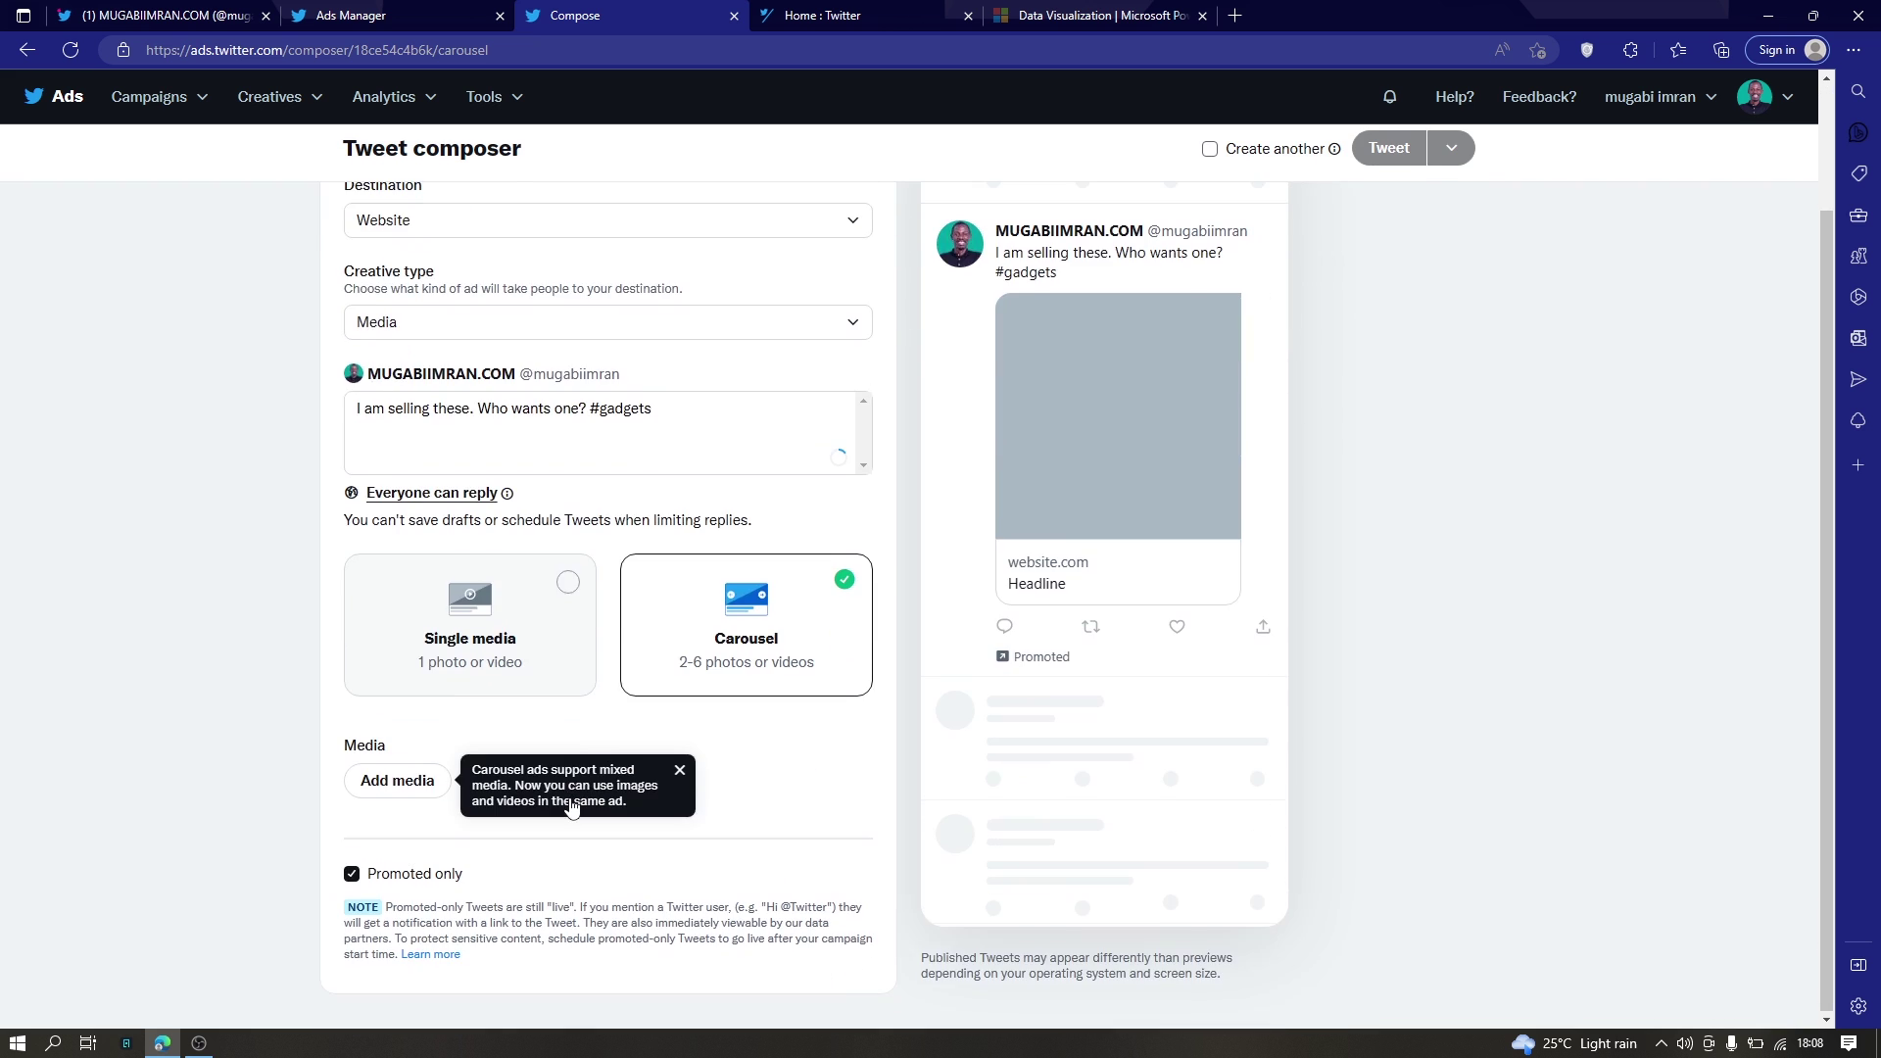
left_click(571, 806)
left_click(726, 765)
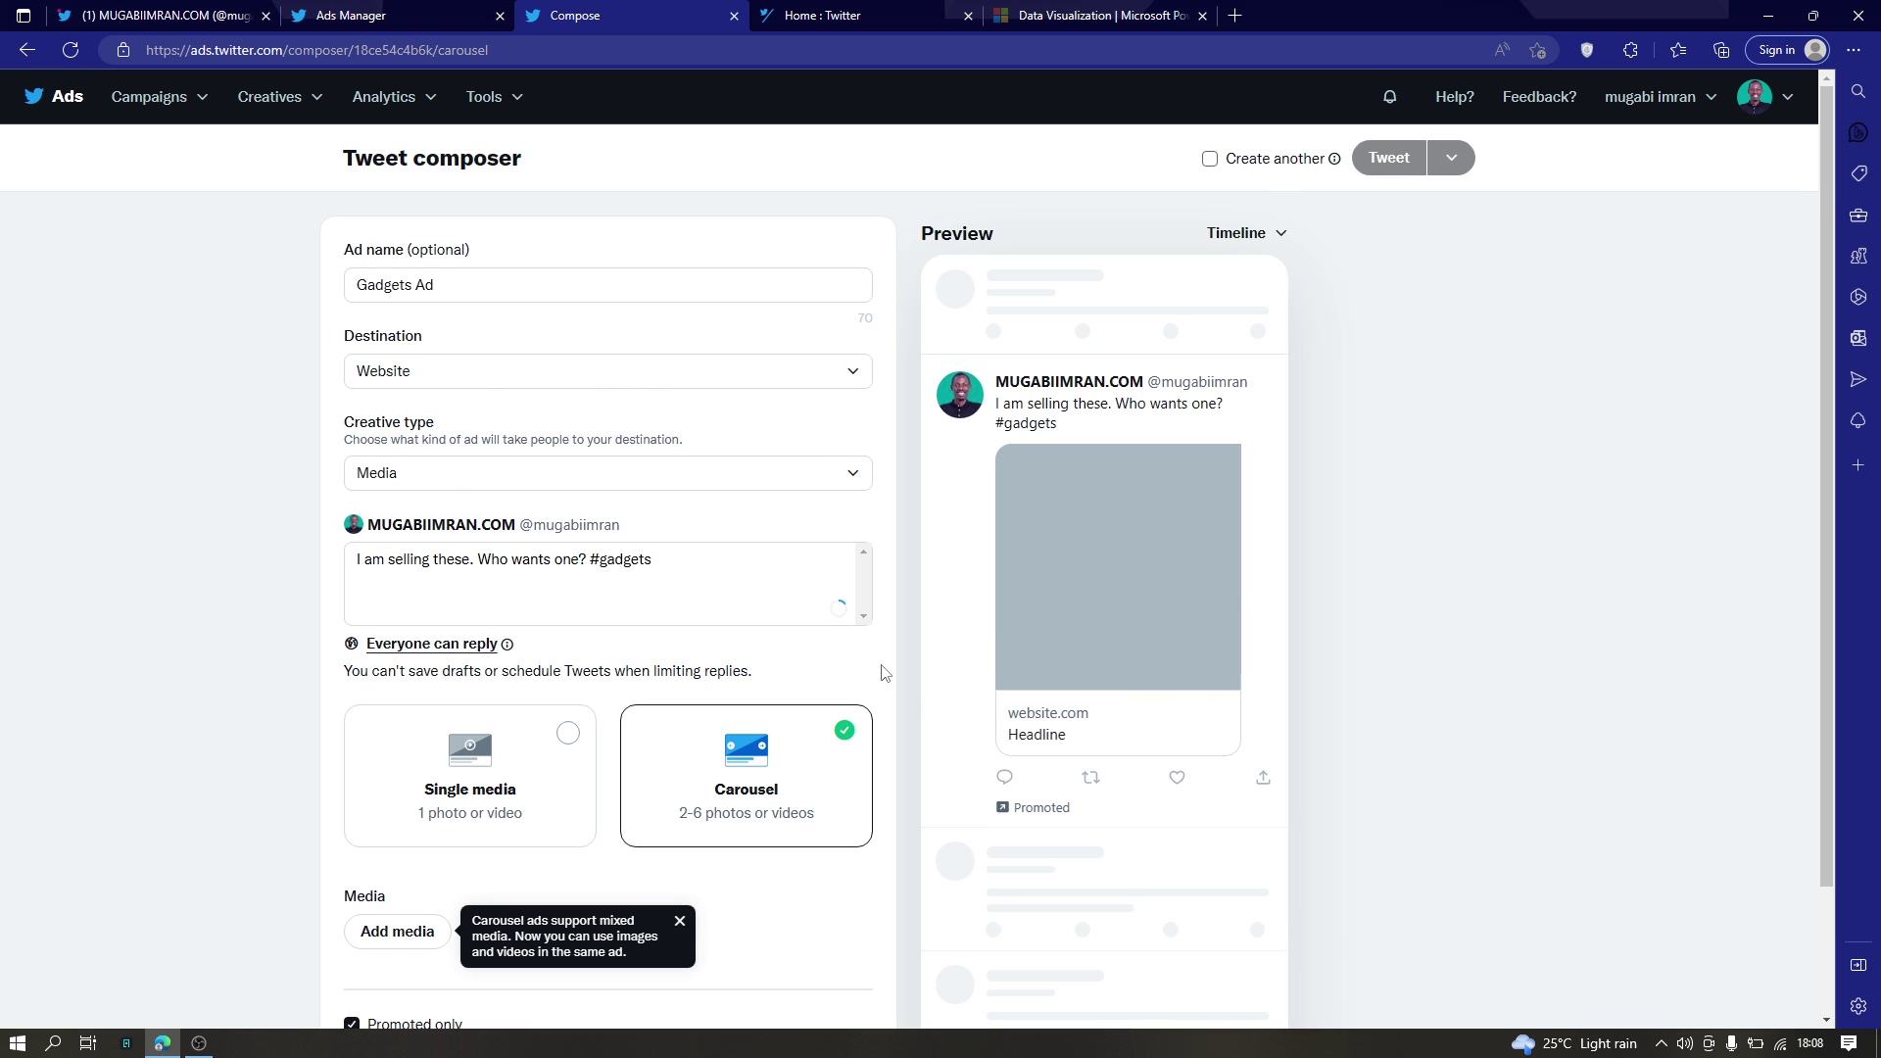
Upload Giantgadgets 3 from the E: drive, cropped to square 1:1
scroll(686, 735, "down", 2)
left_click(397, 783)
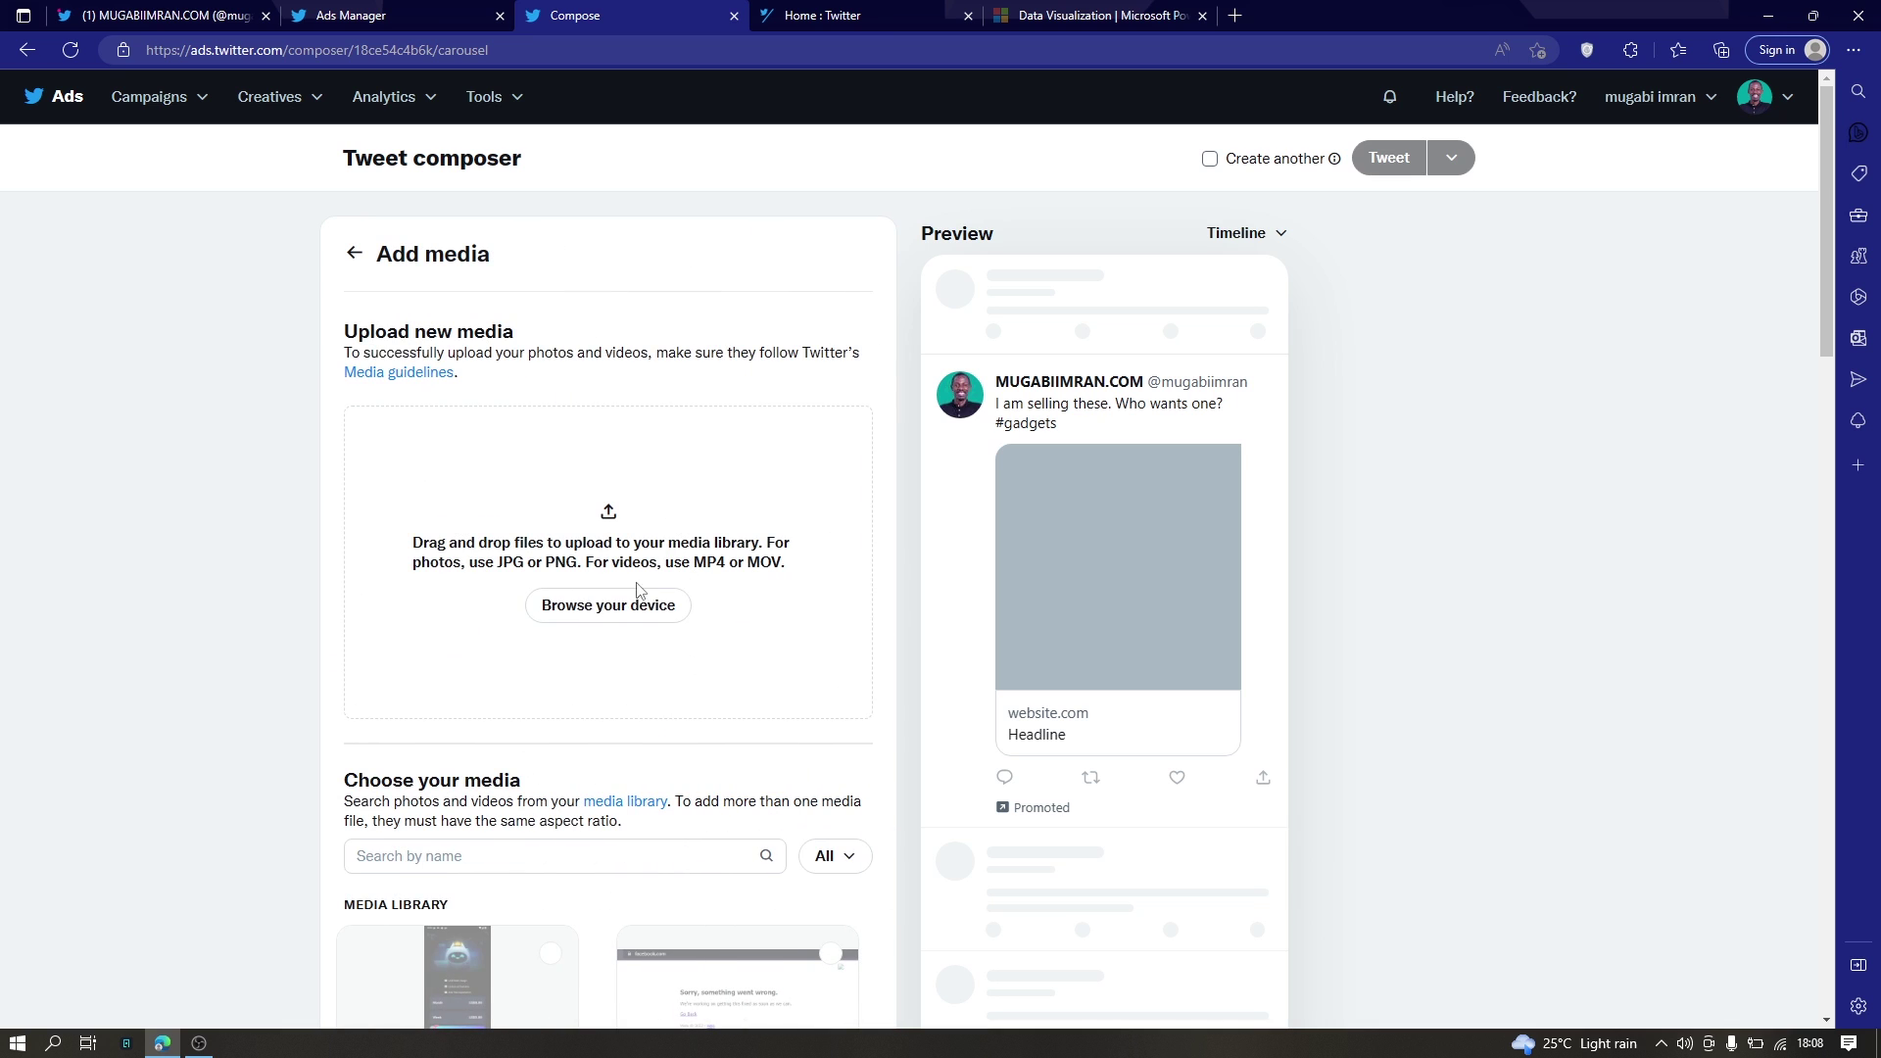
left_click(635, 597)
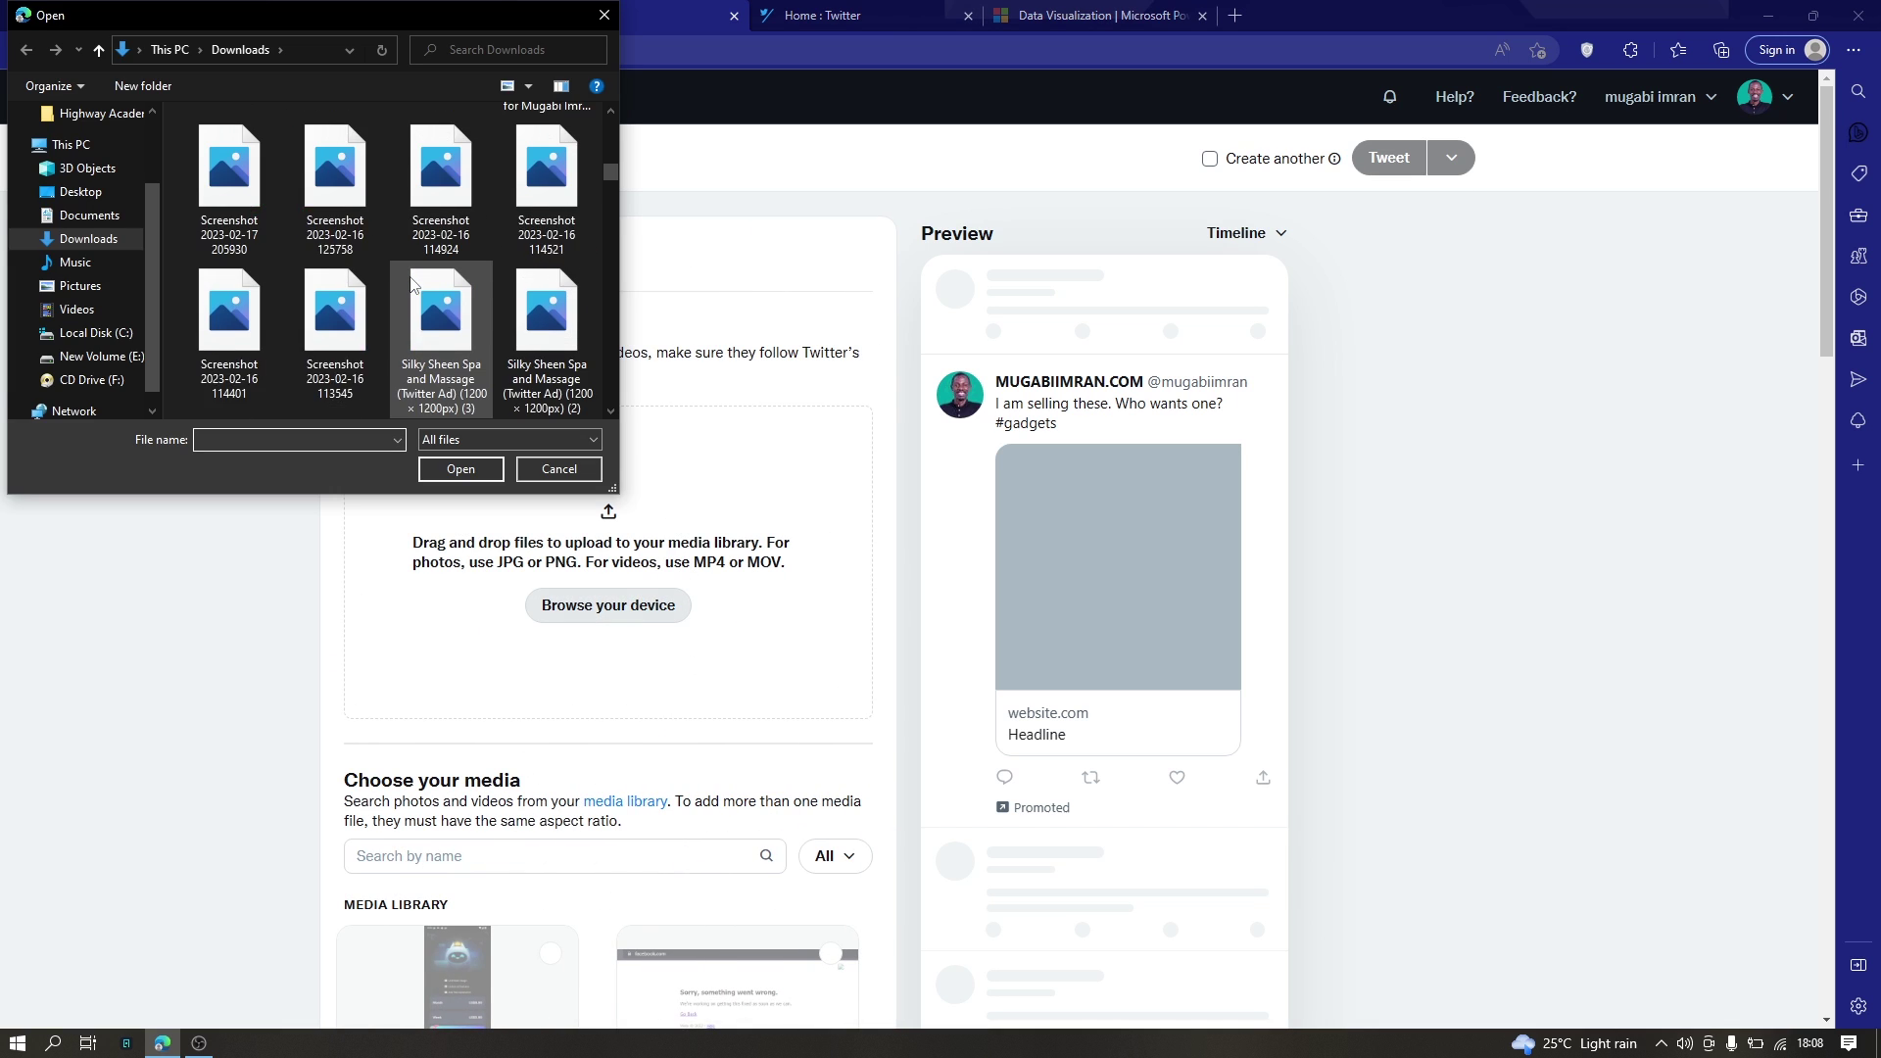
scroll(433, 288, "down", 2)
left_click(98, 356)
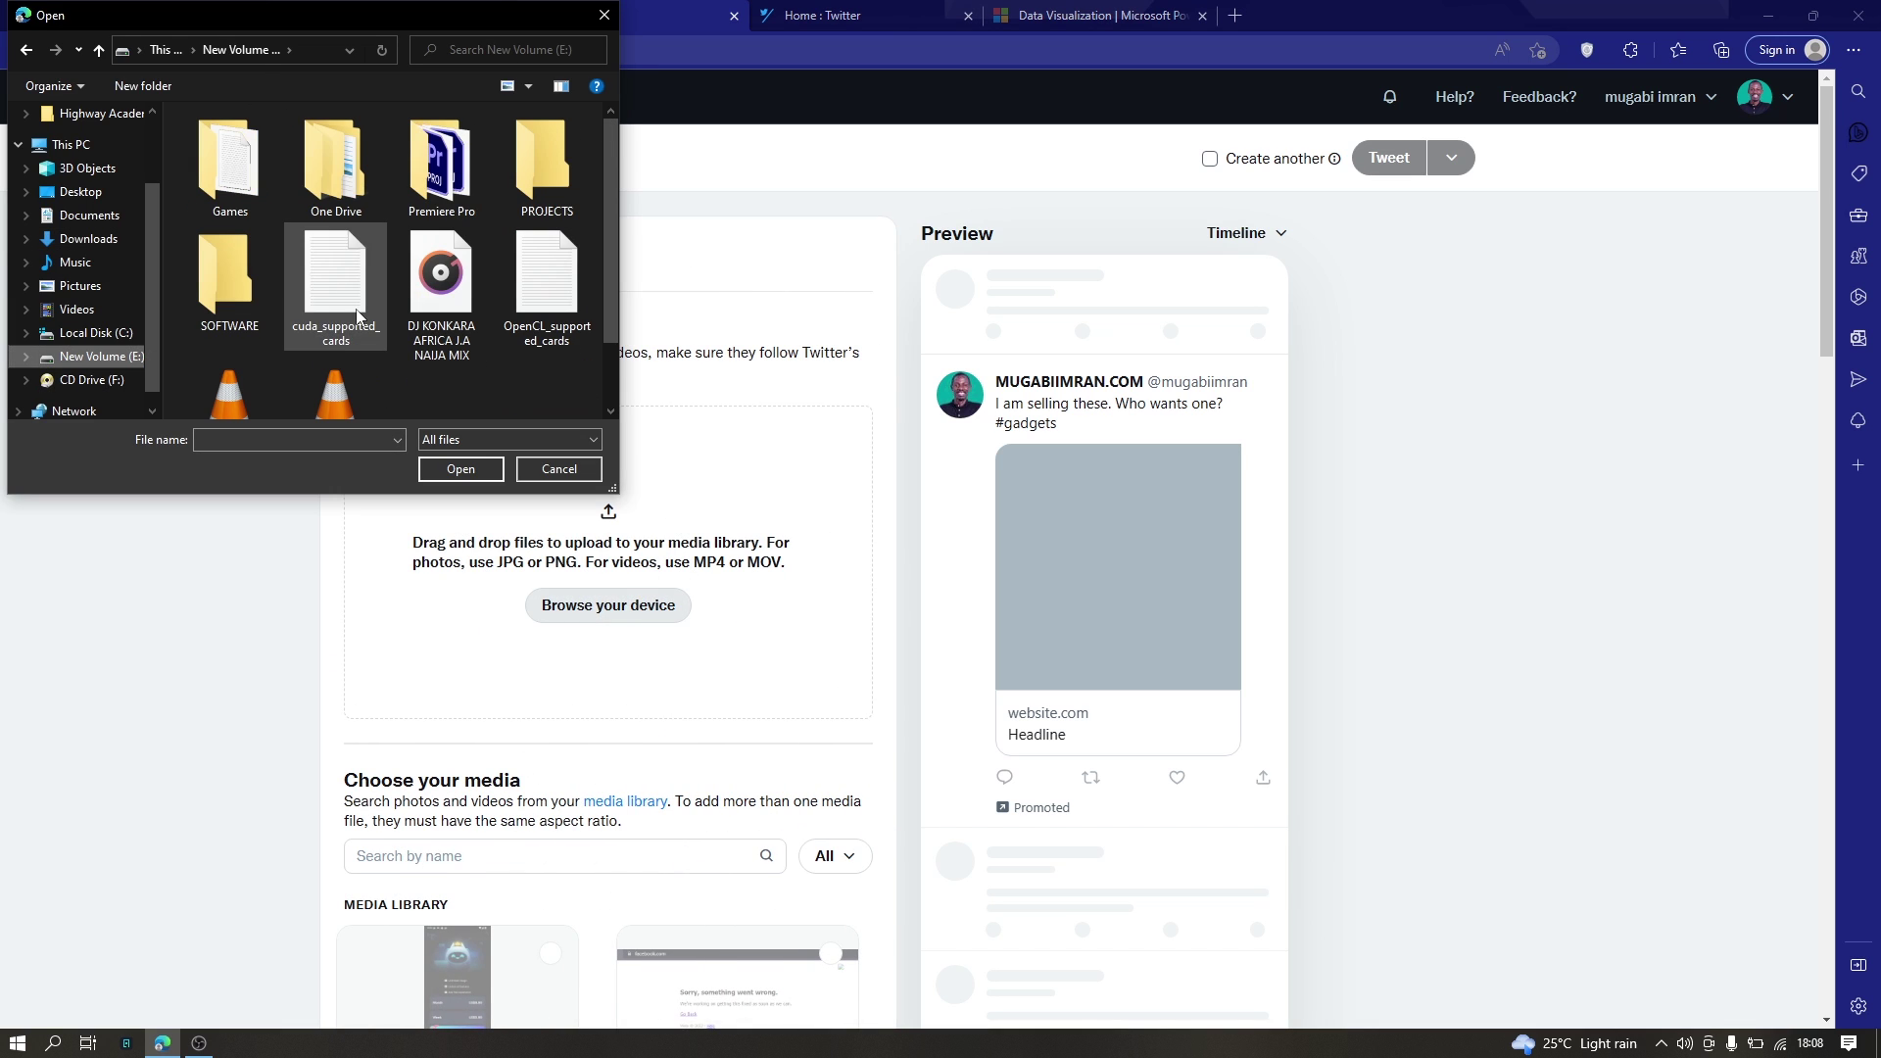
scroll(365, 331, "down", 1)
scroll(364, 331, "up", 1)
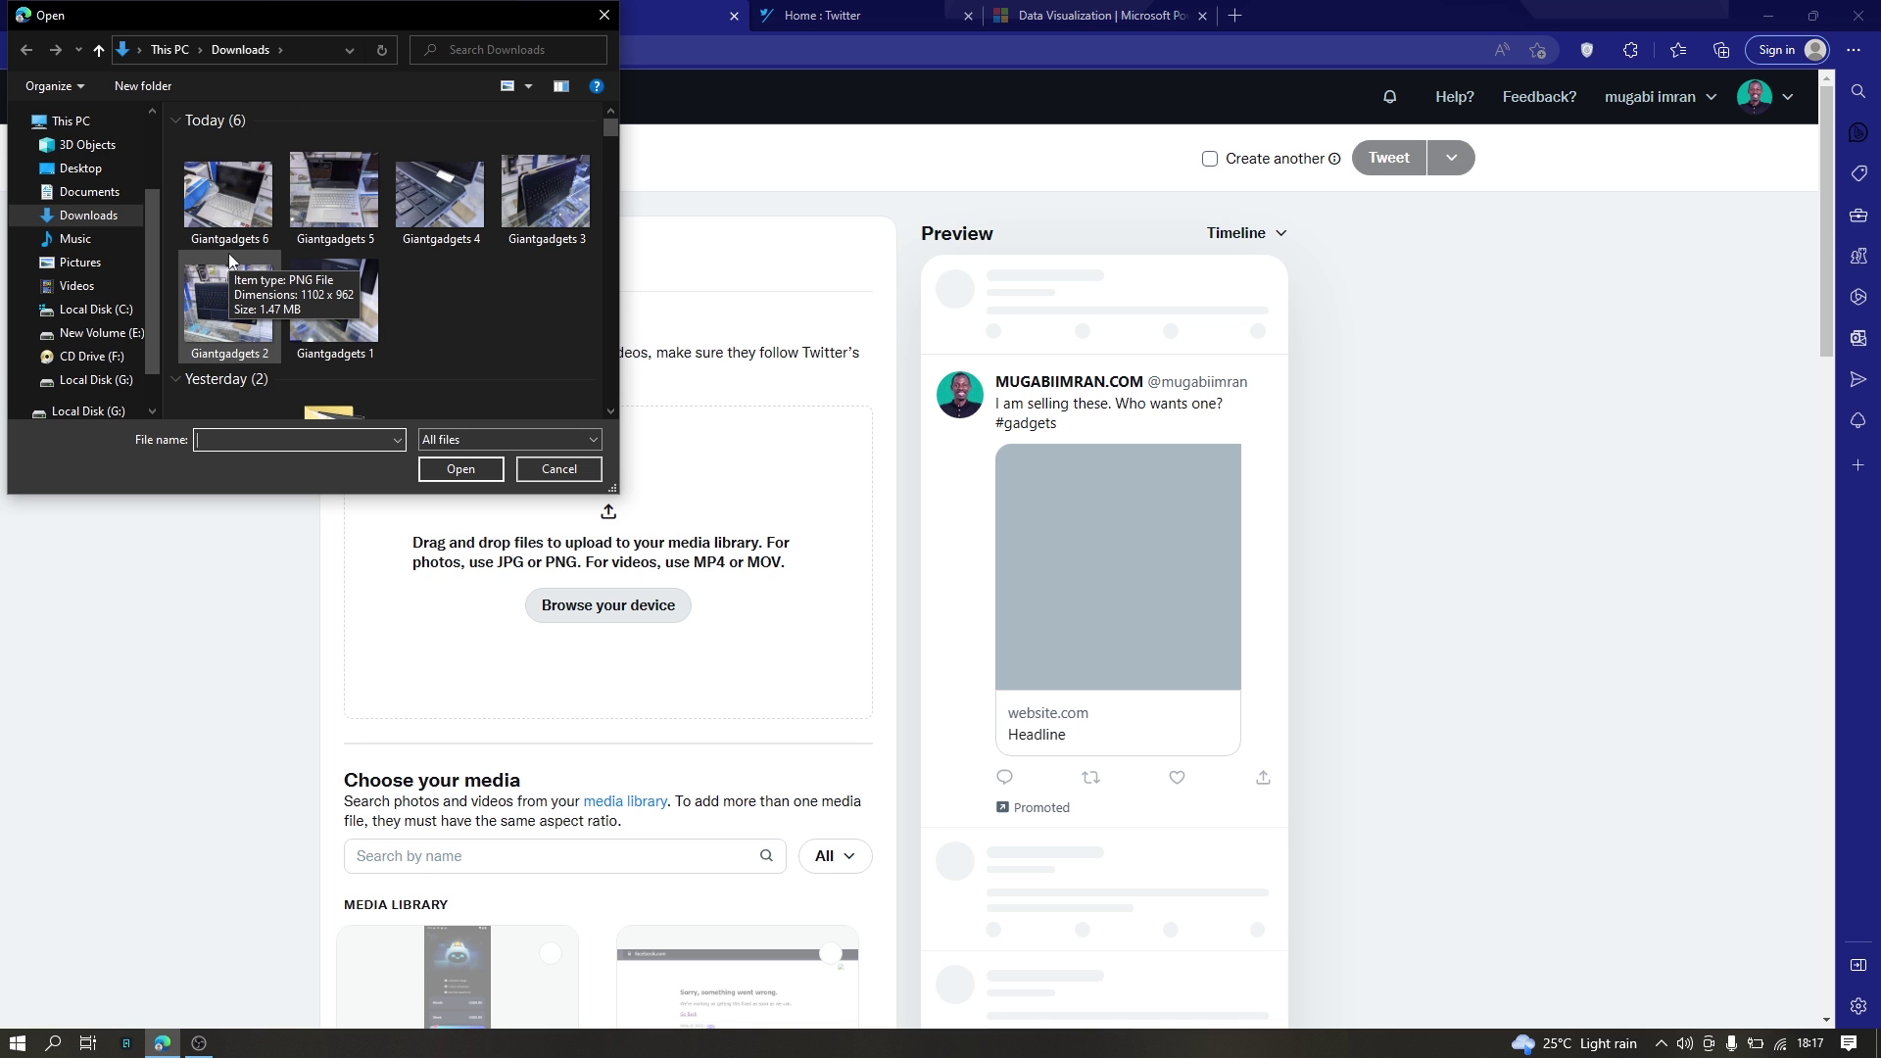
left_click(231, 265)
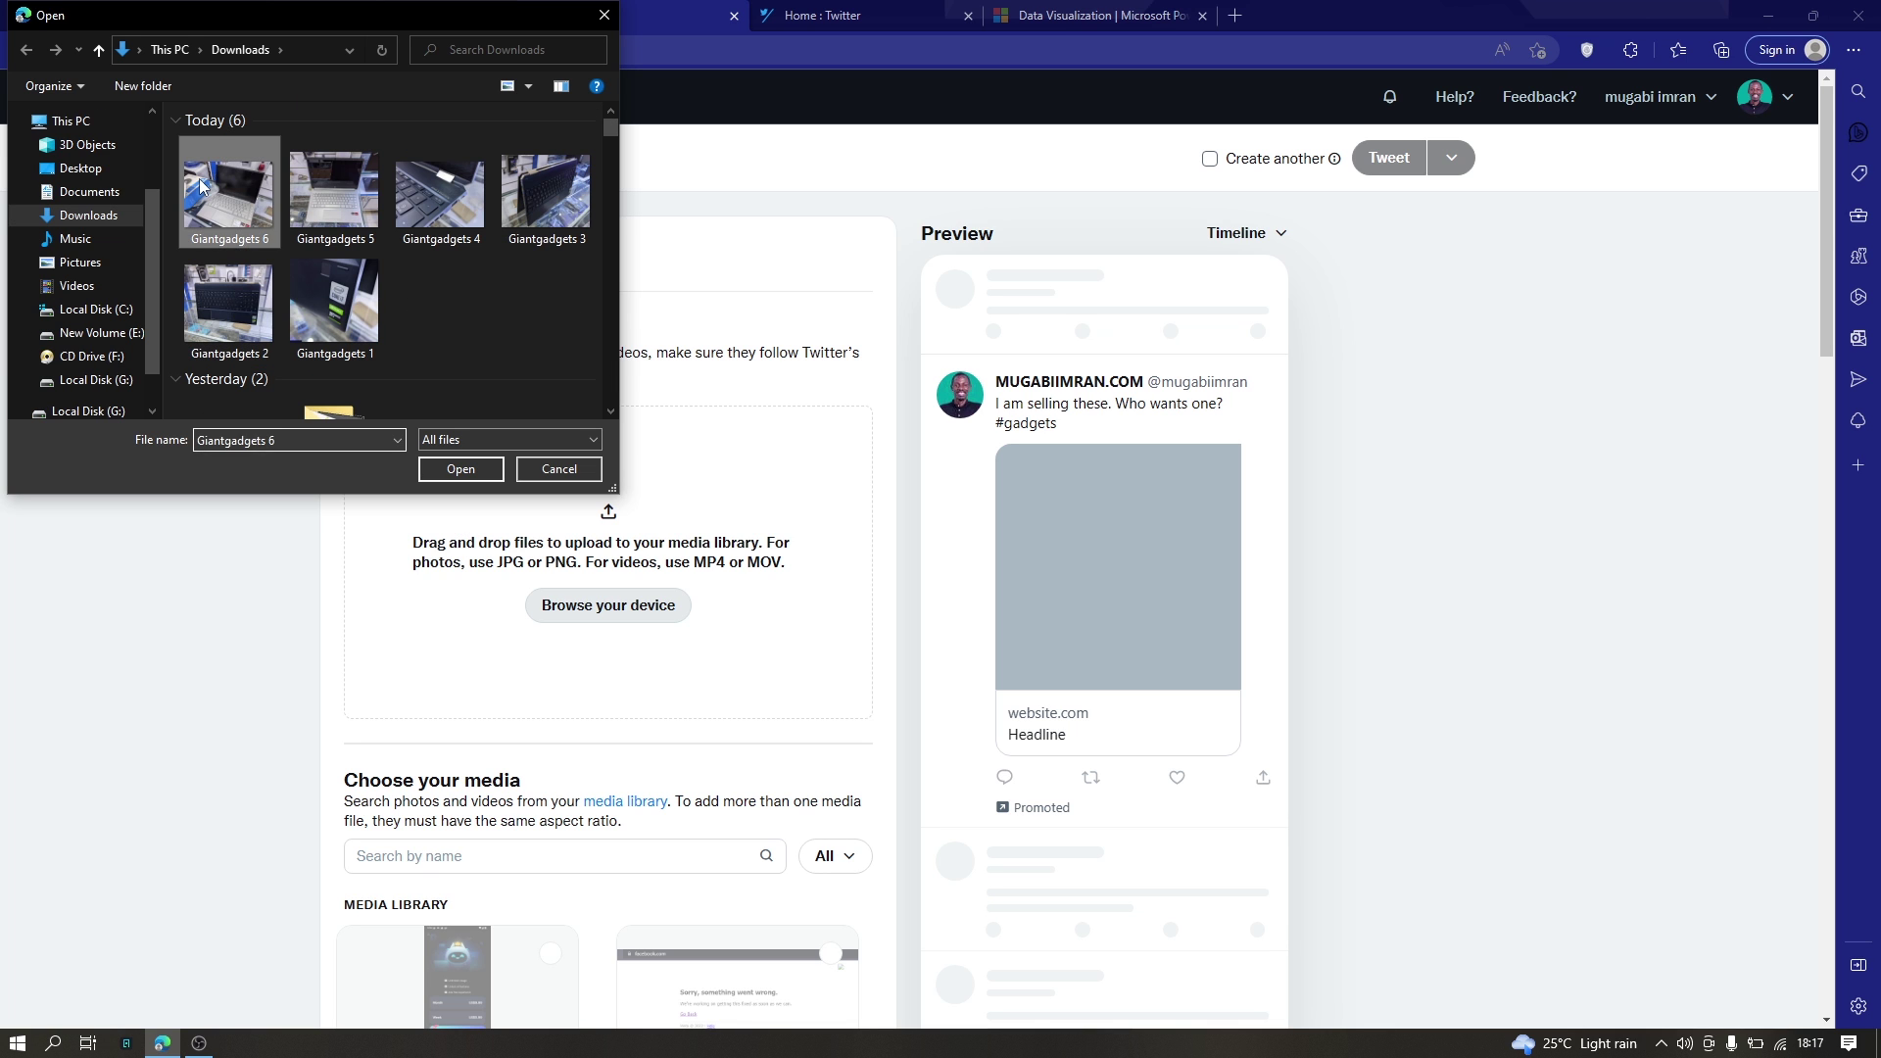
left_click(363, 328)
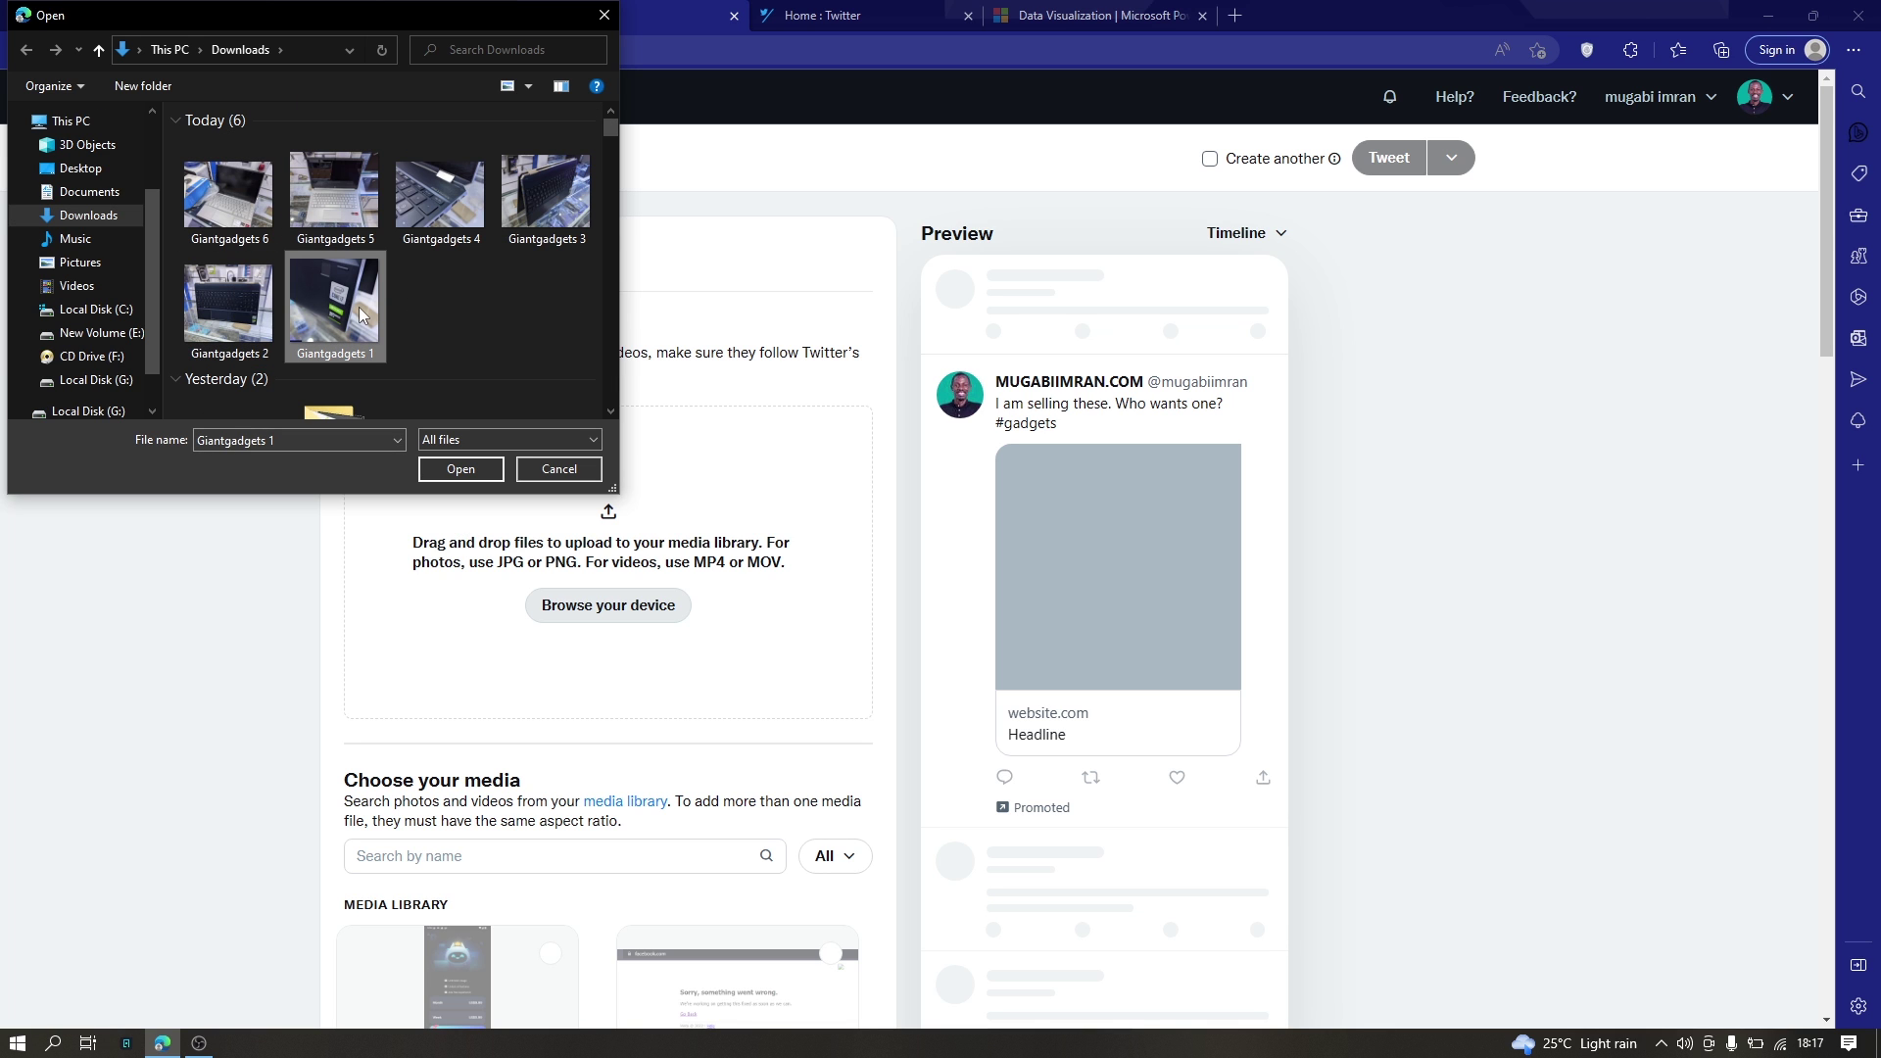
left_click(278, 209)
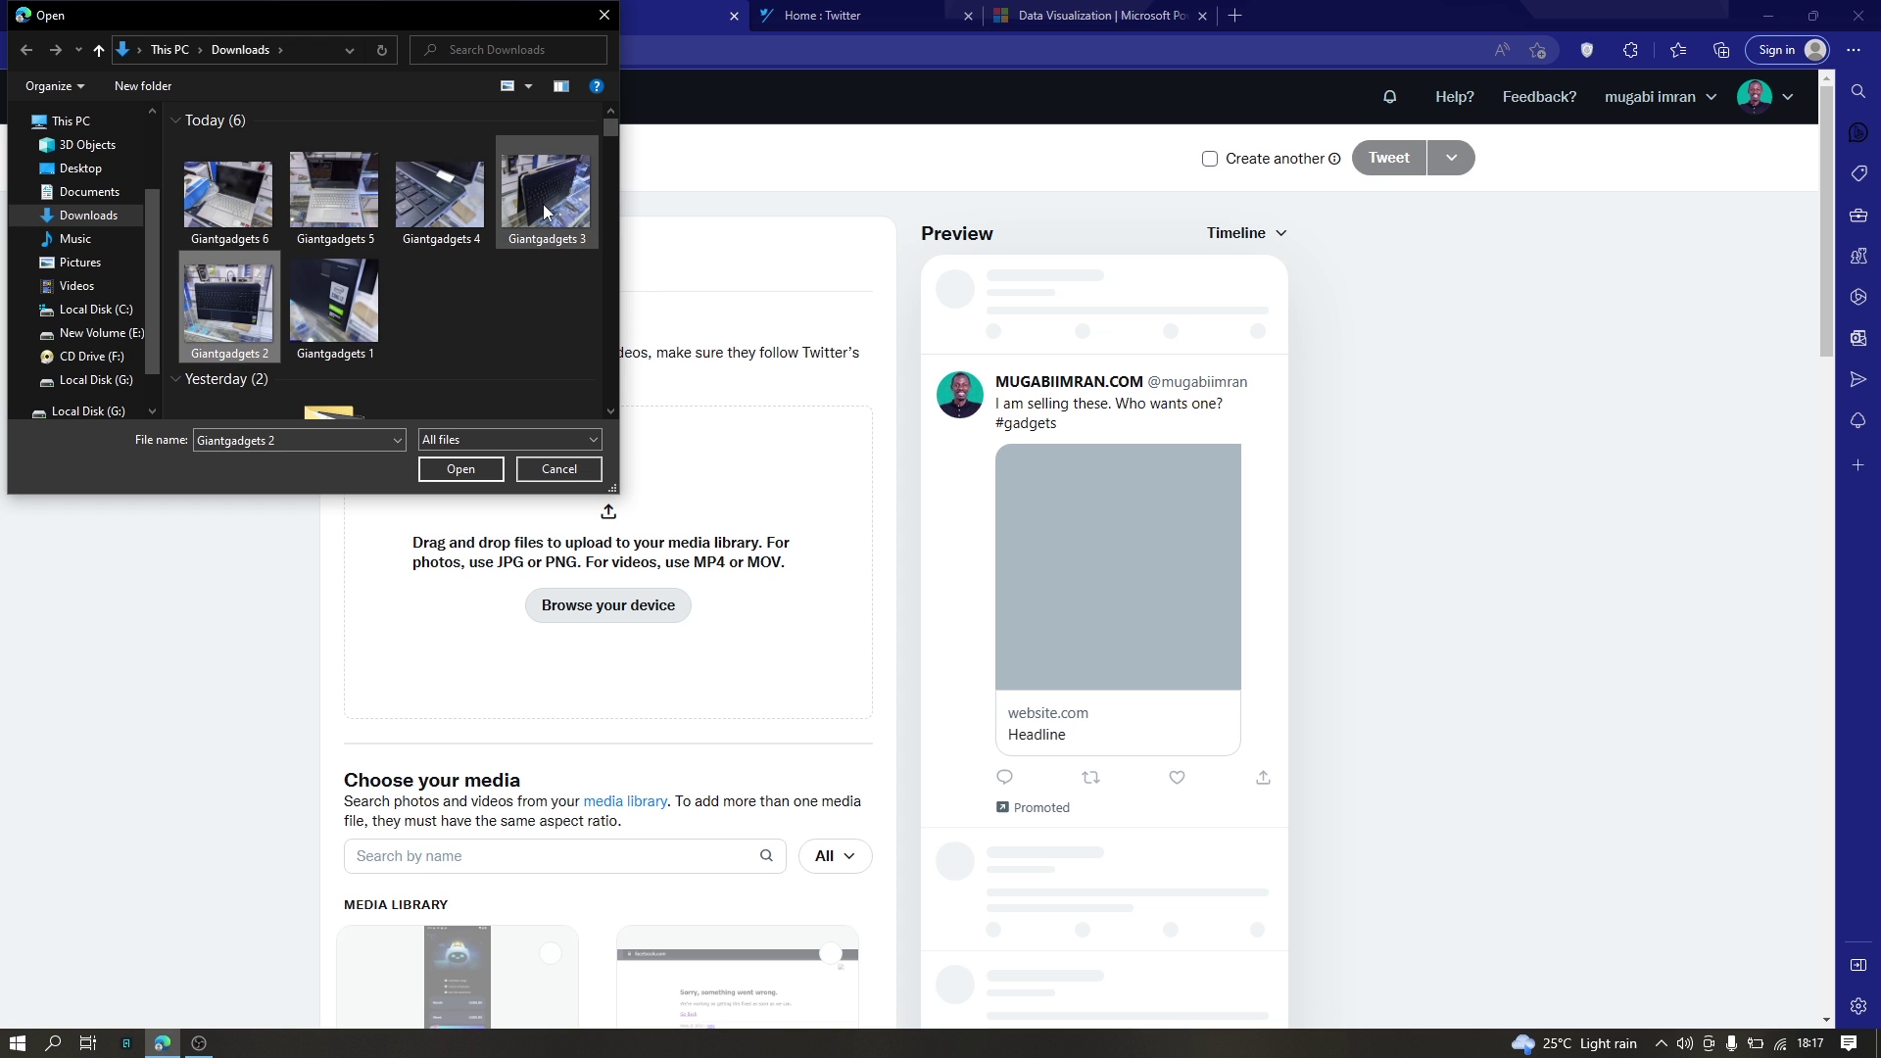
double_click(544, 208)
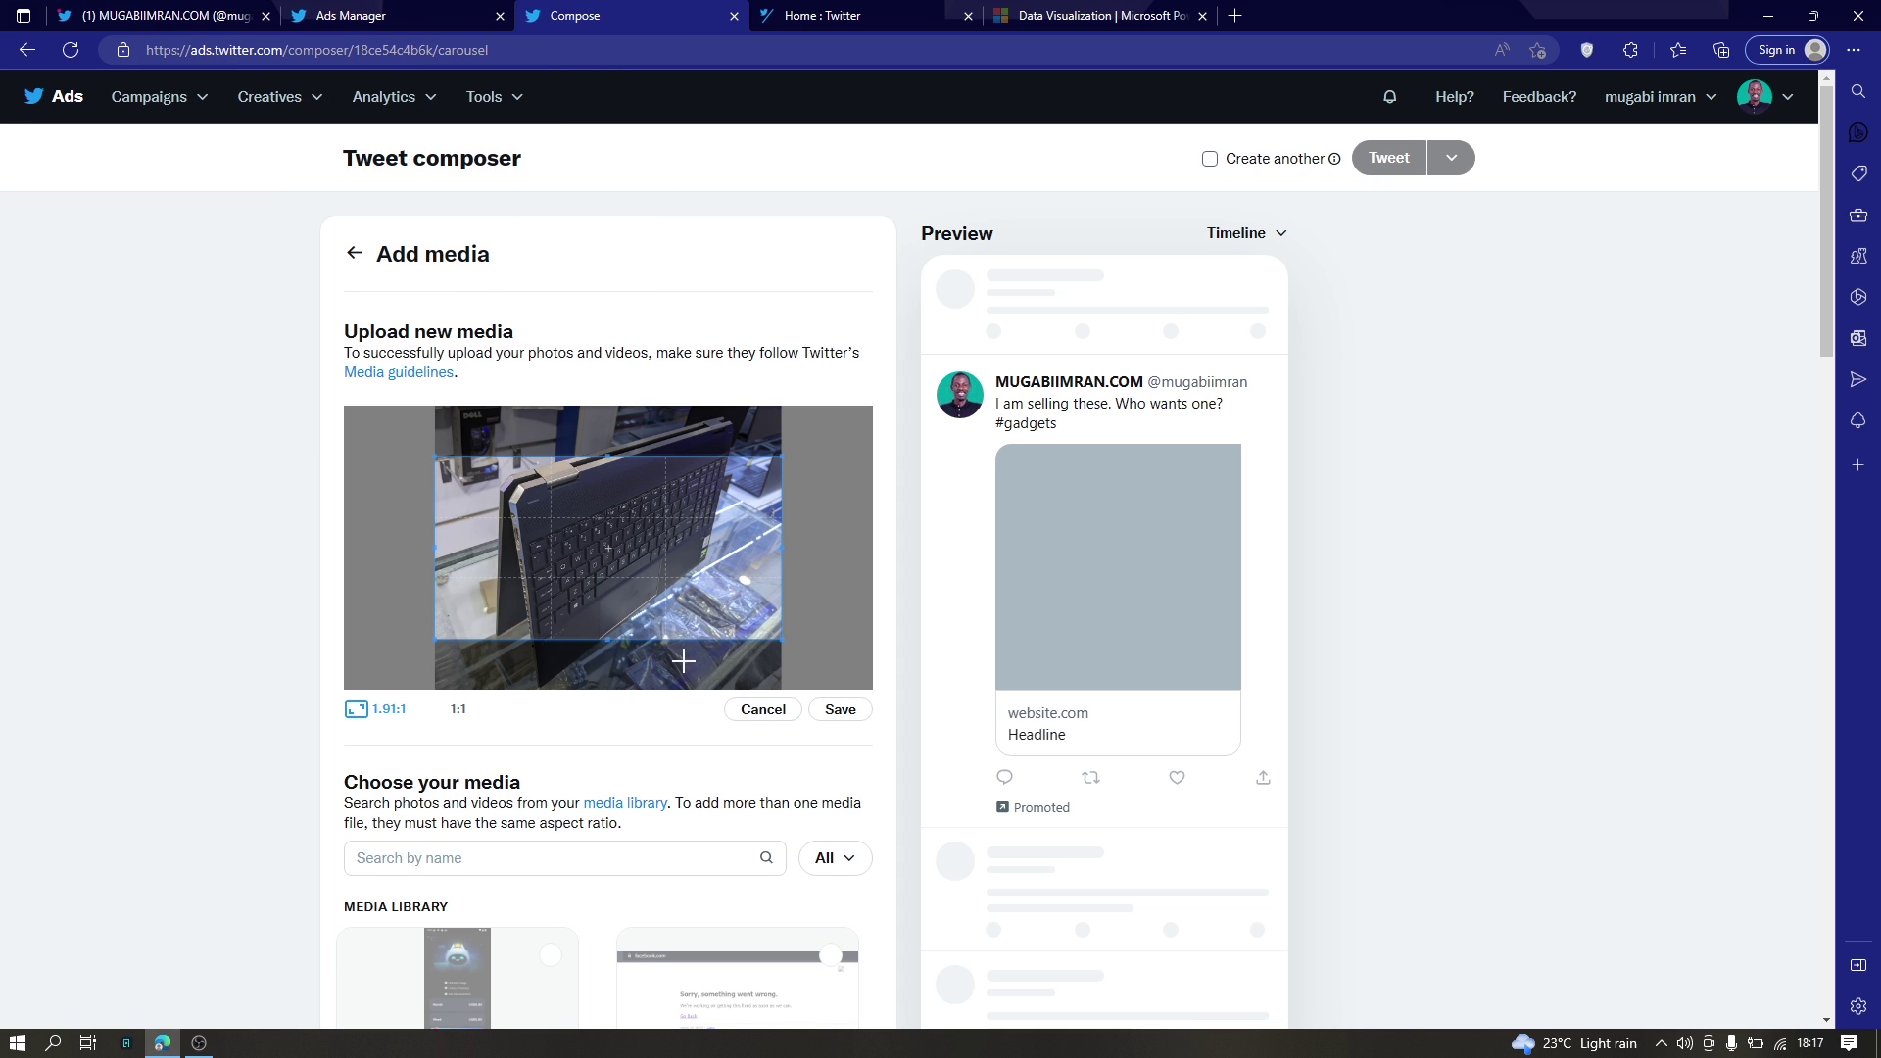
left_click(457, 709)
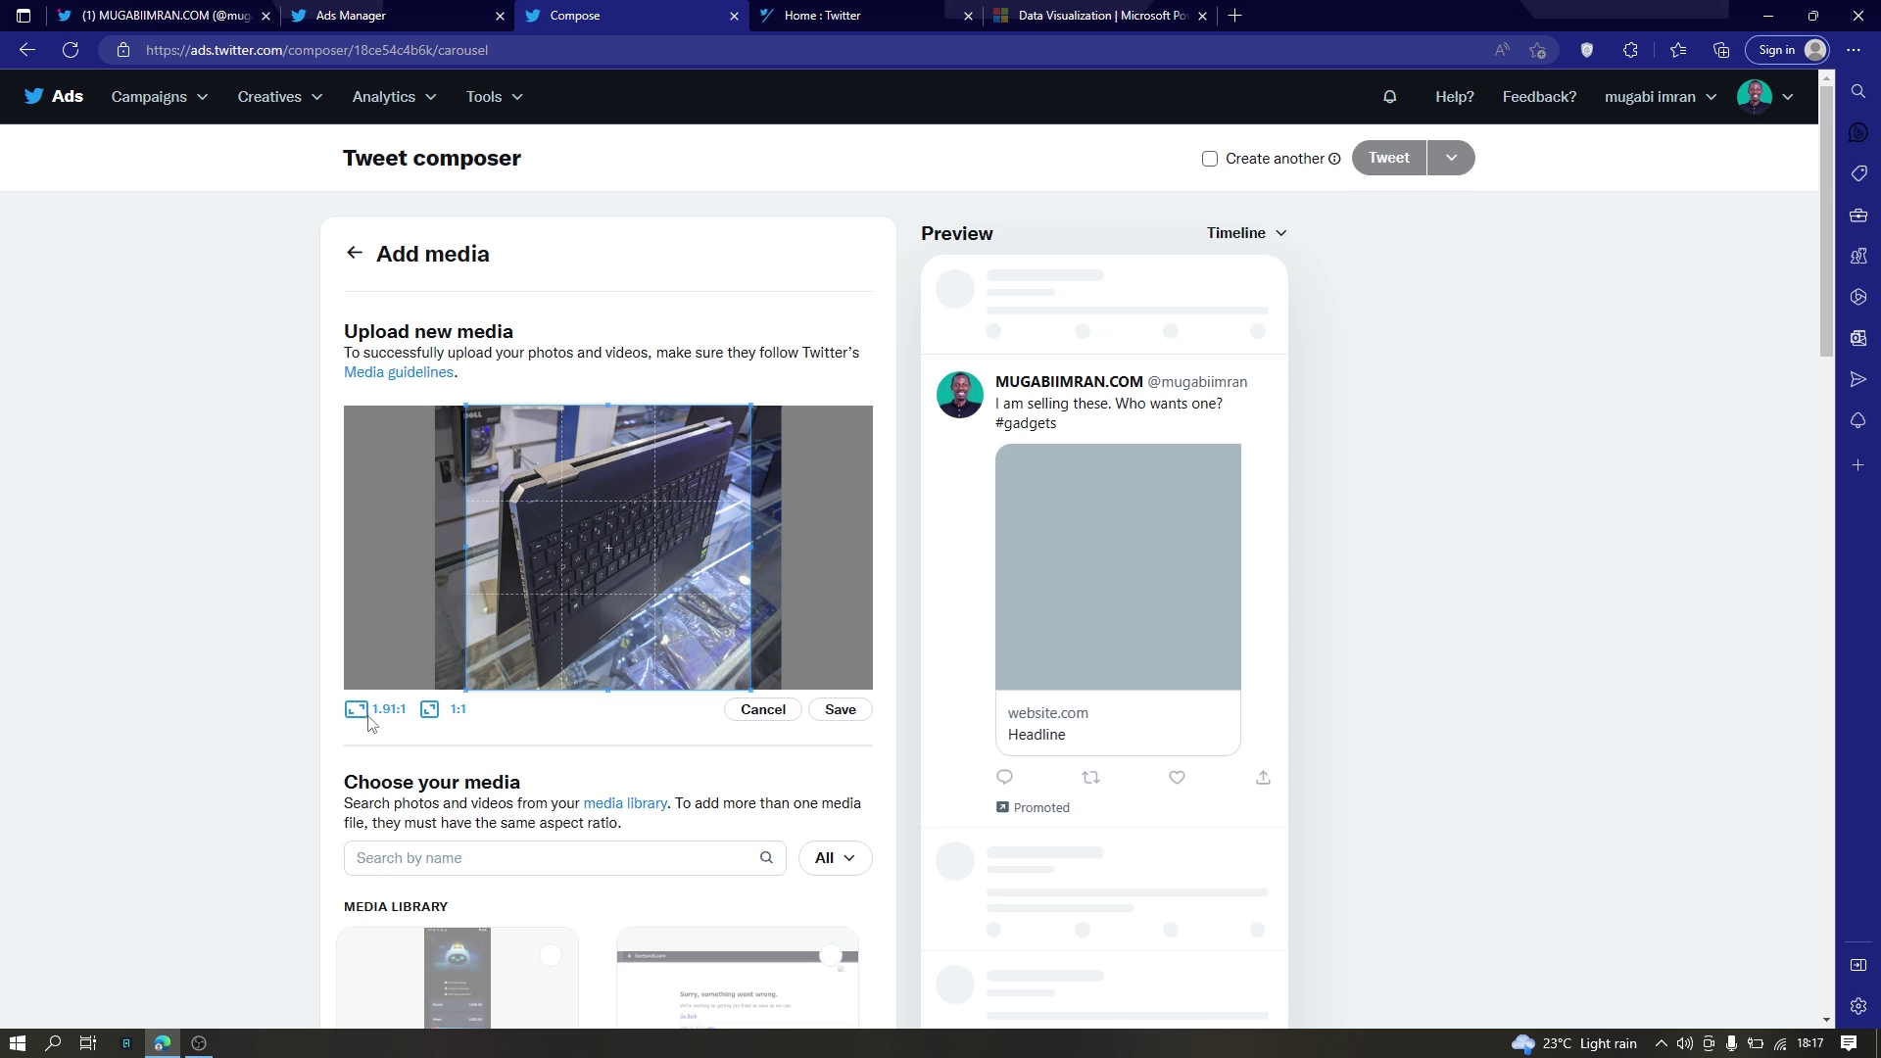
left_click(357, 712)
left_click(429, 711)
left_click(837, 714)
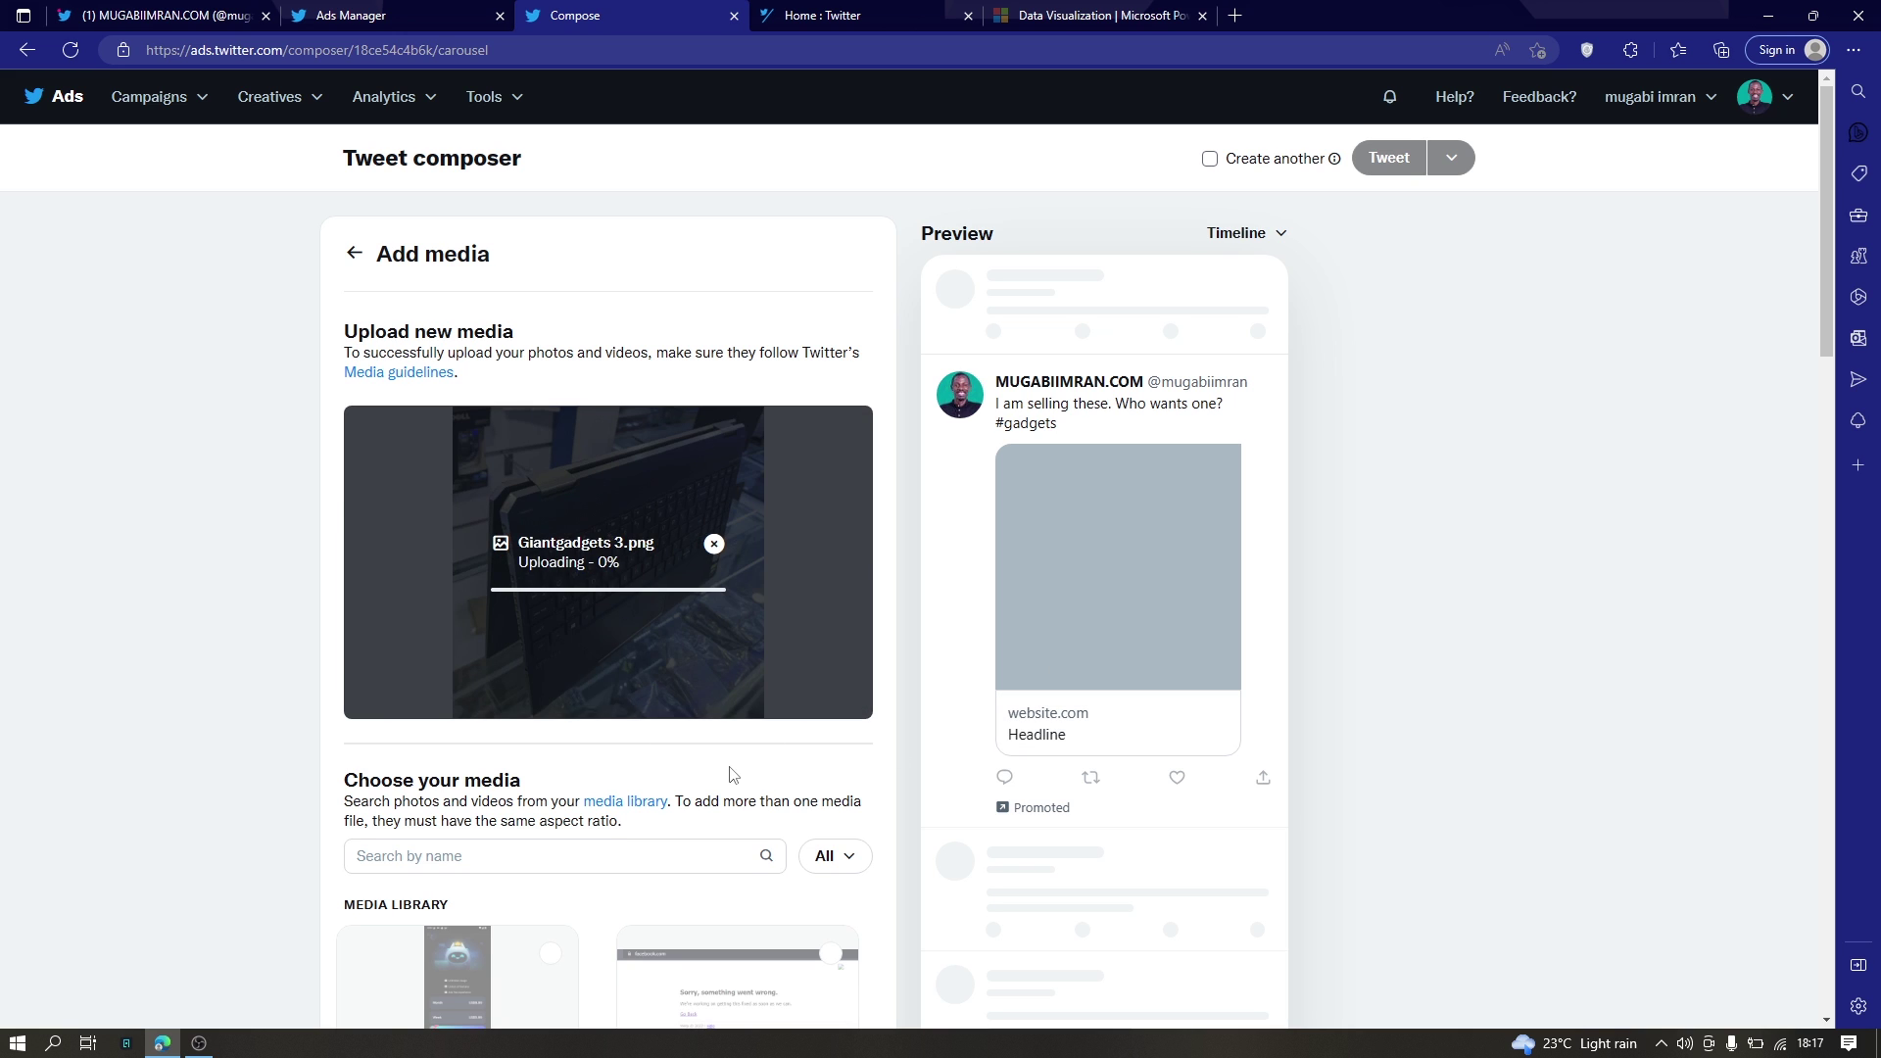
Upload Giantgadgets 5 and save its crop into the media library
left_click(627, 616)
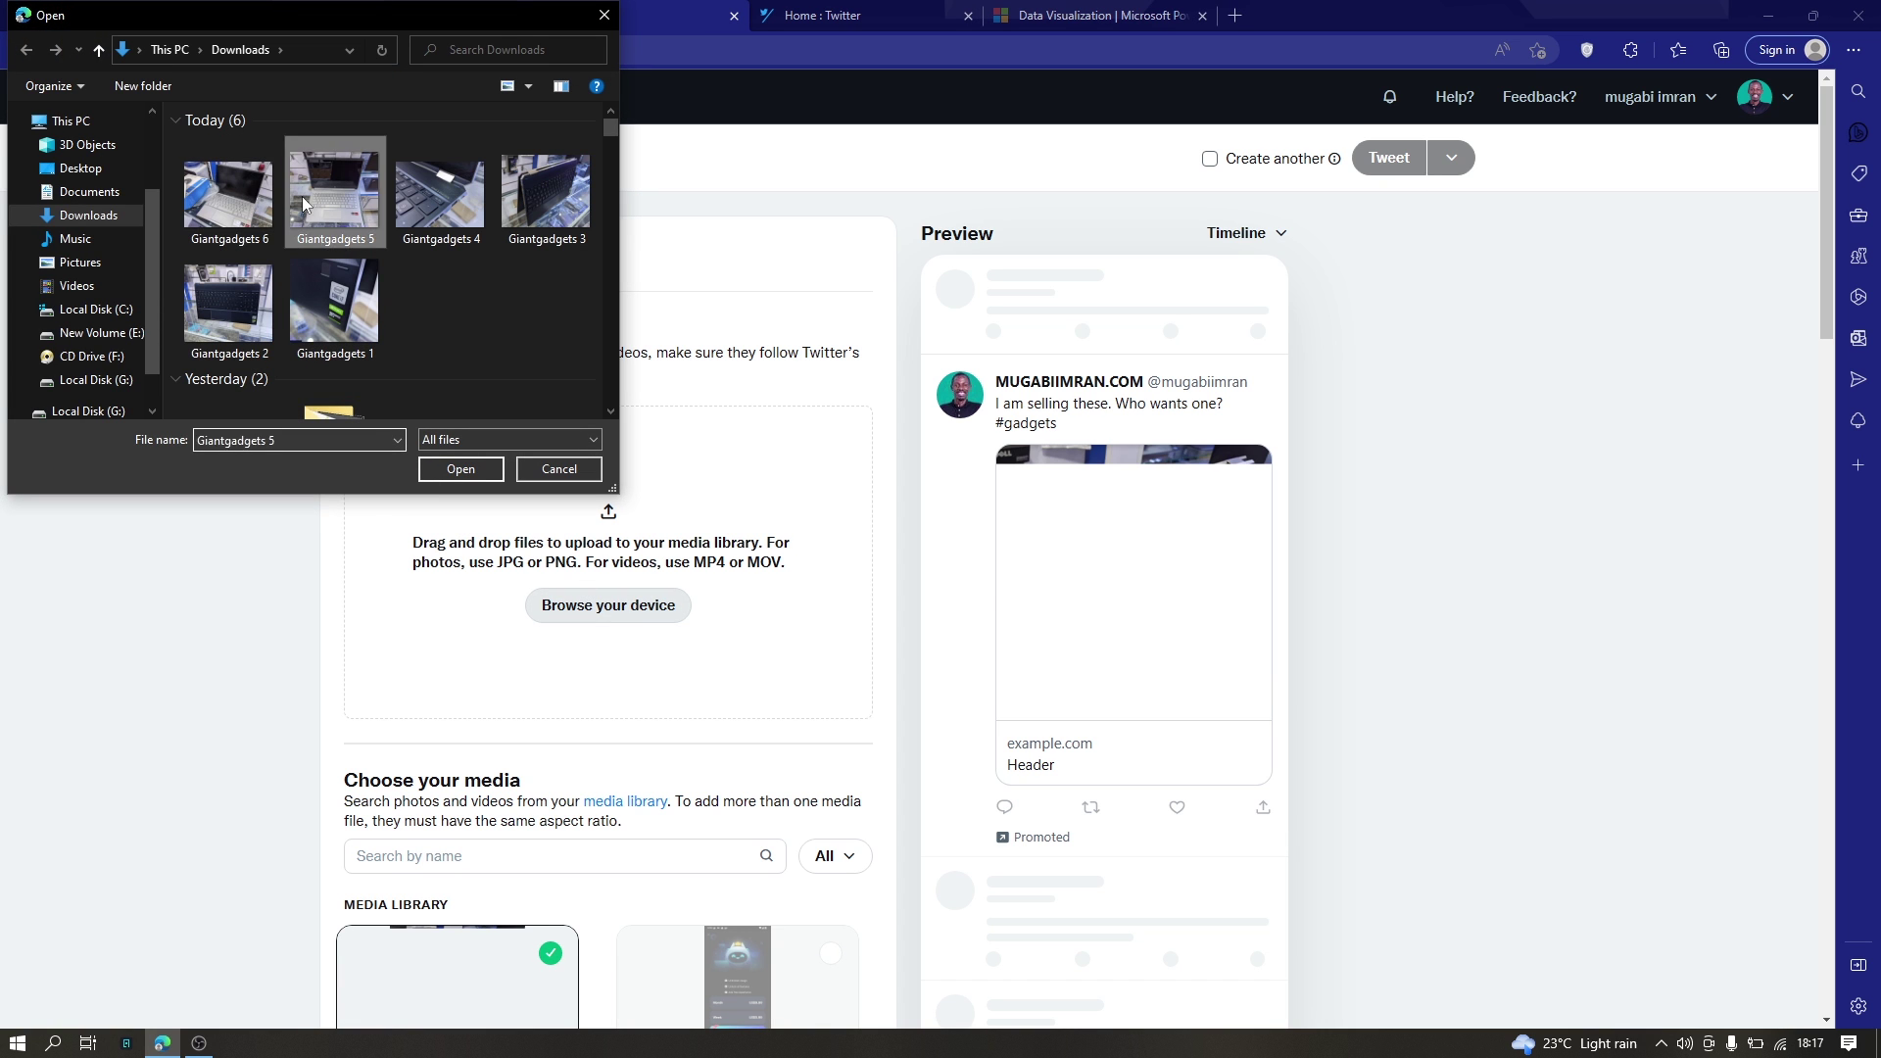
double_click(301, 196)
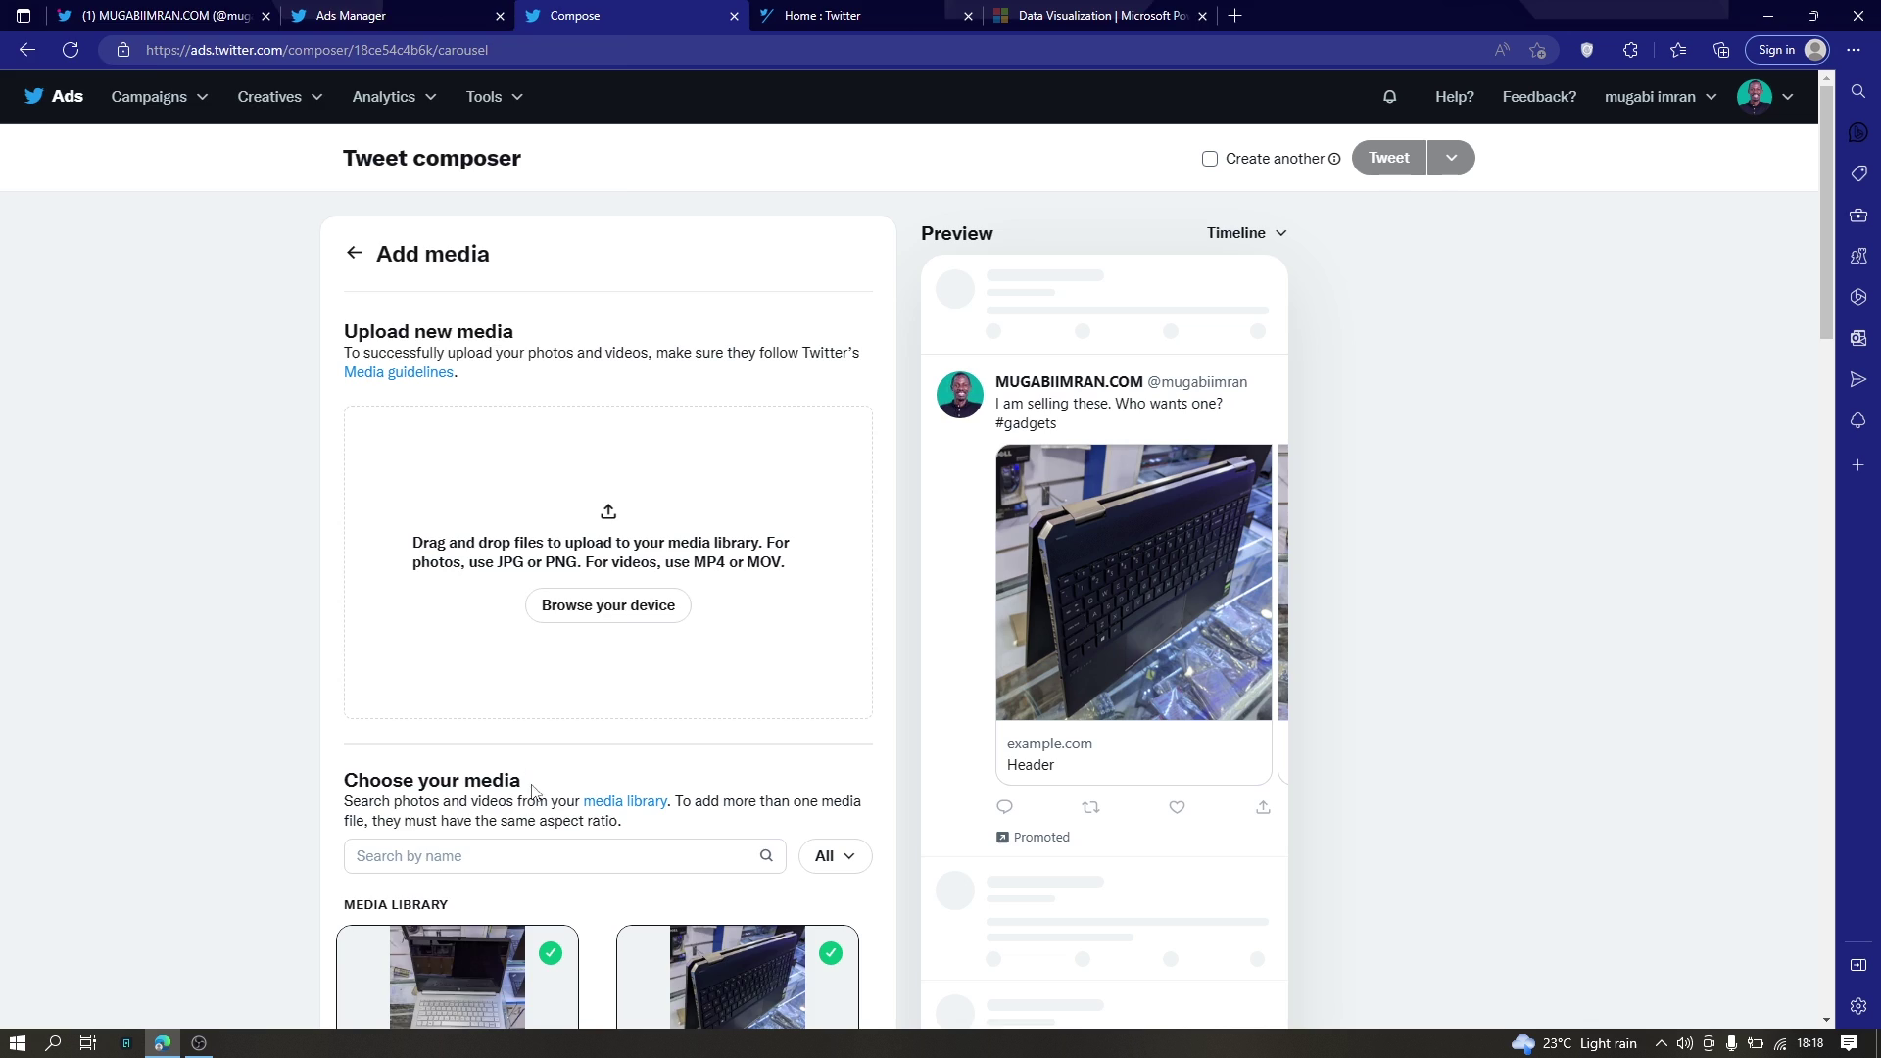
scroll(684, 699, "down", 4)
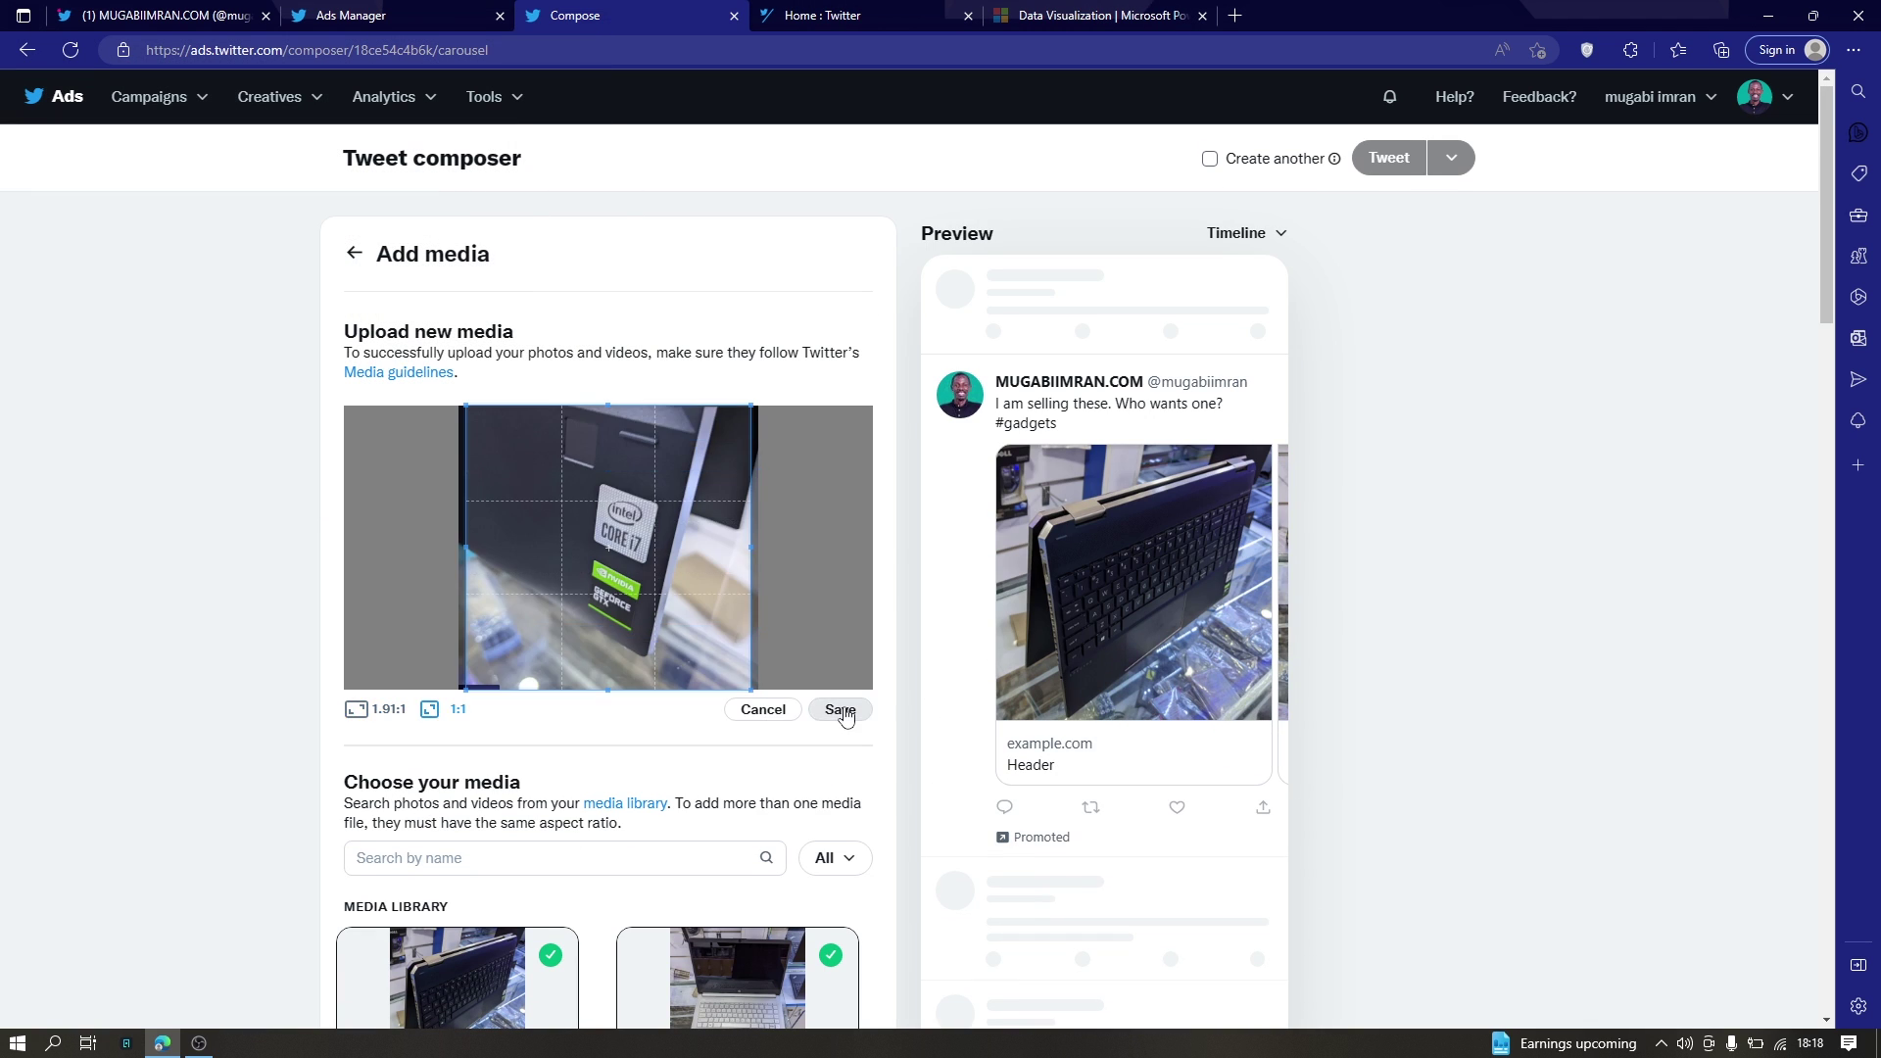
left_click(840, 709)
scroll(554, 432, "down", 5)
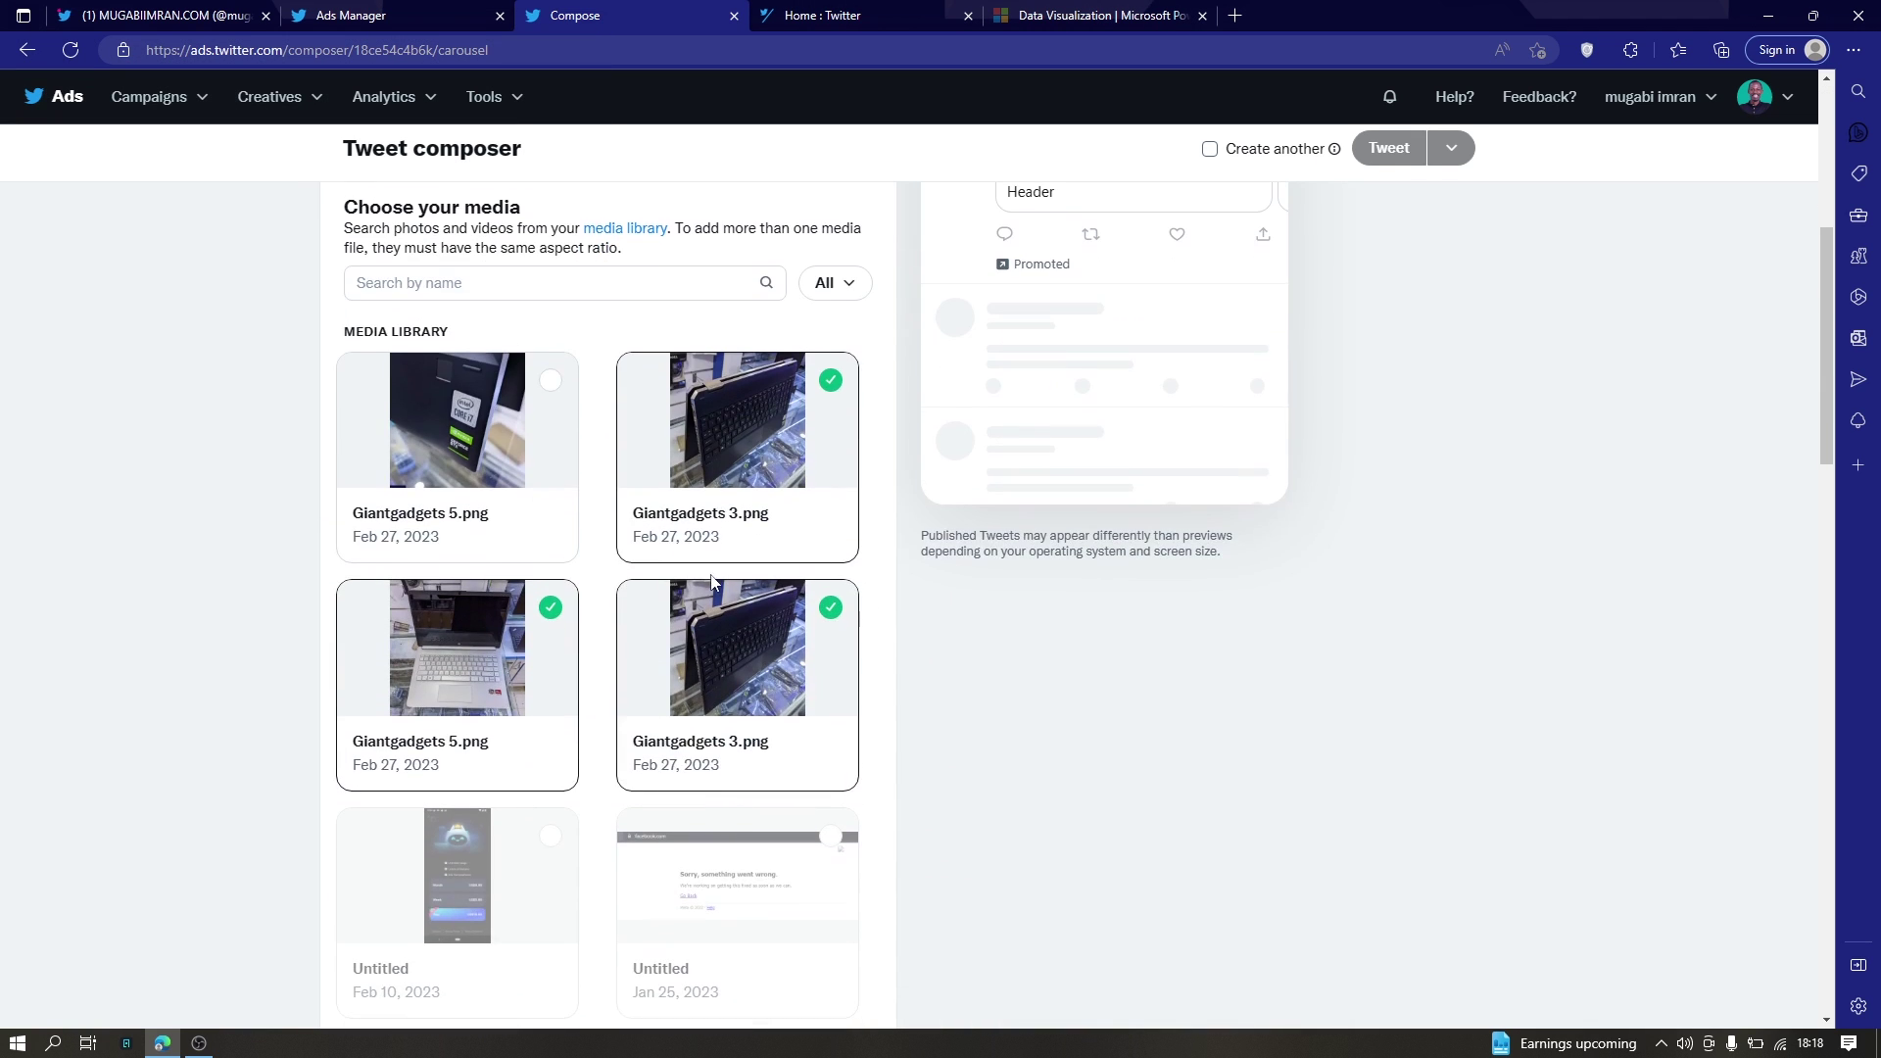
scroll(769, 785, "down", 2)
scroll(769, 784, "up", 8)
scroll(770, 792, "down", 15)
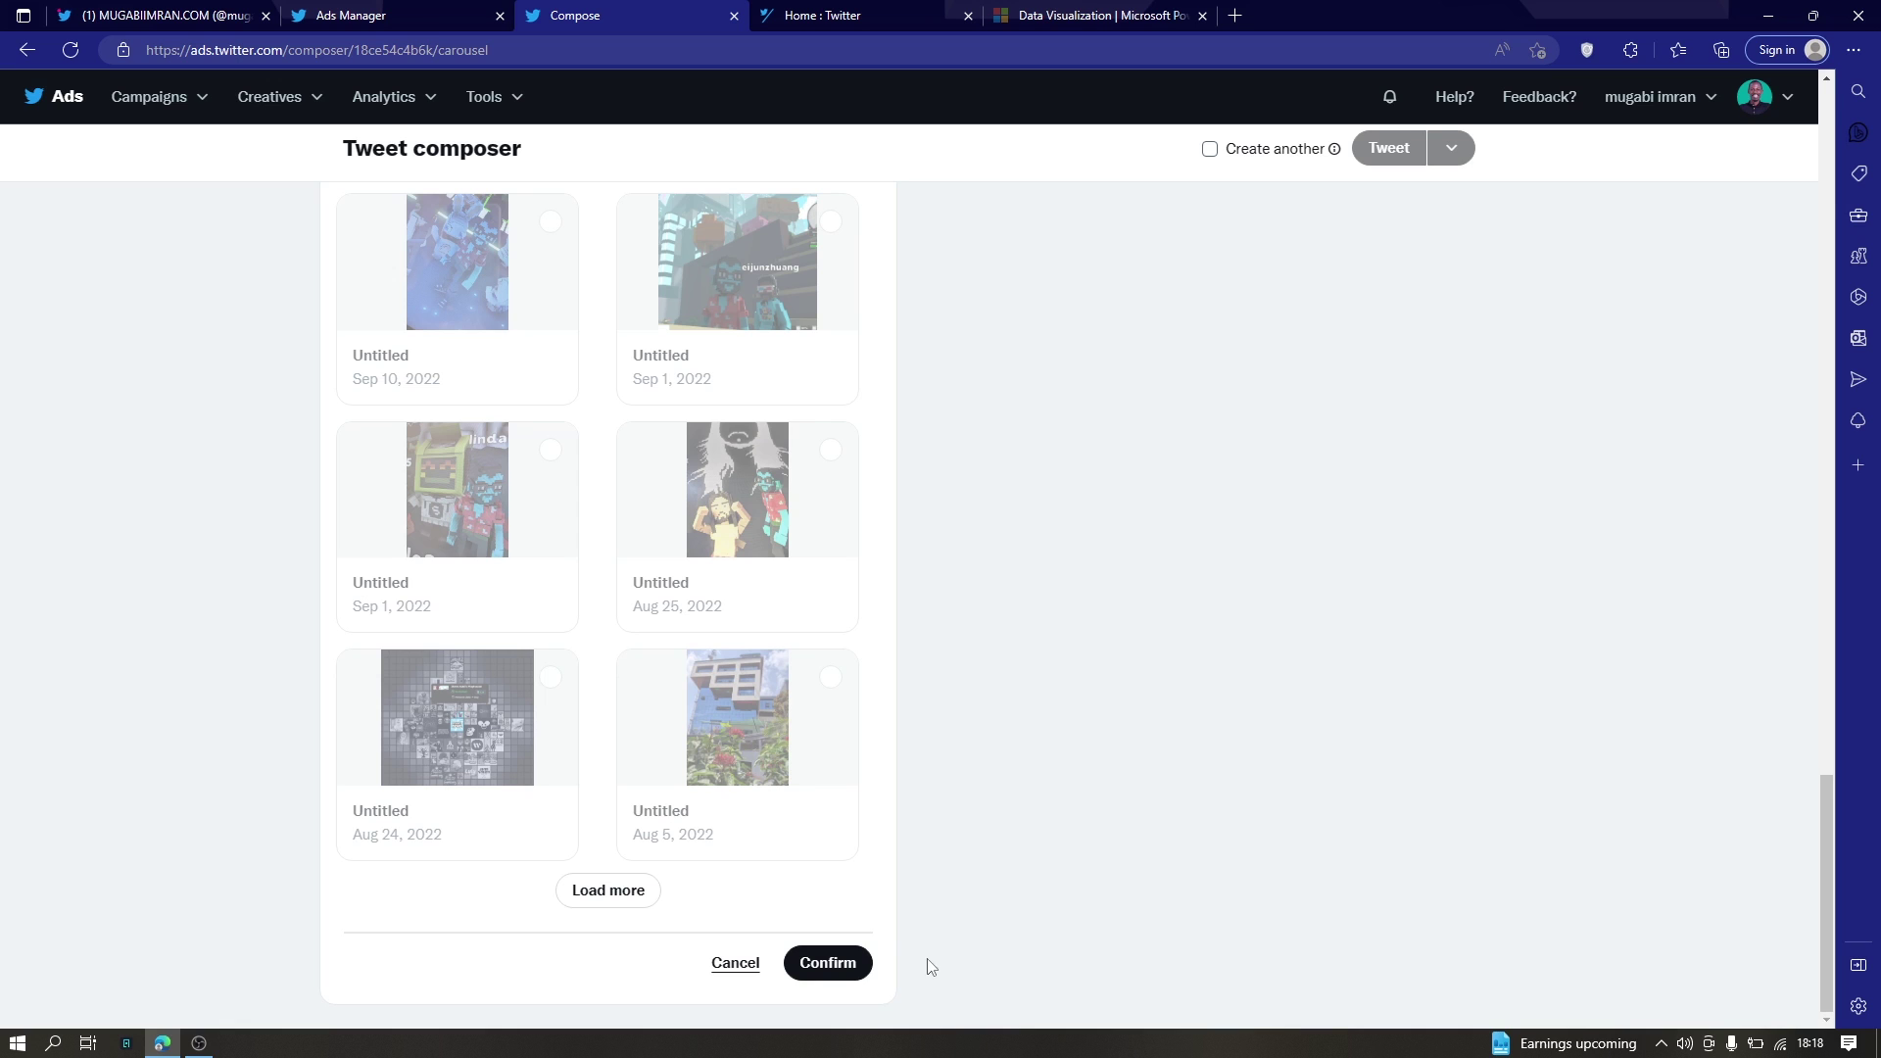
Confirm Giantgadgets 3 and 5 as the carousel's media
left_click(810, 961)
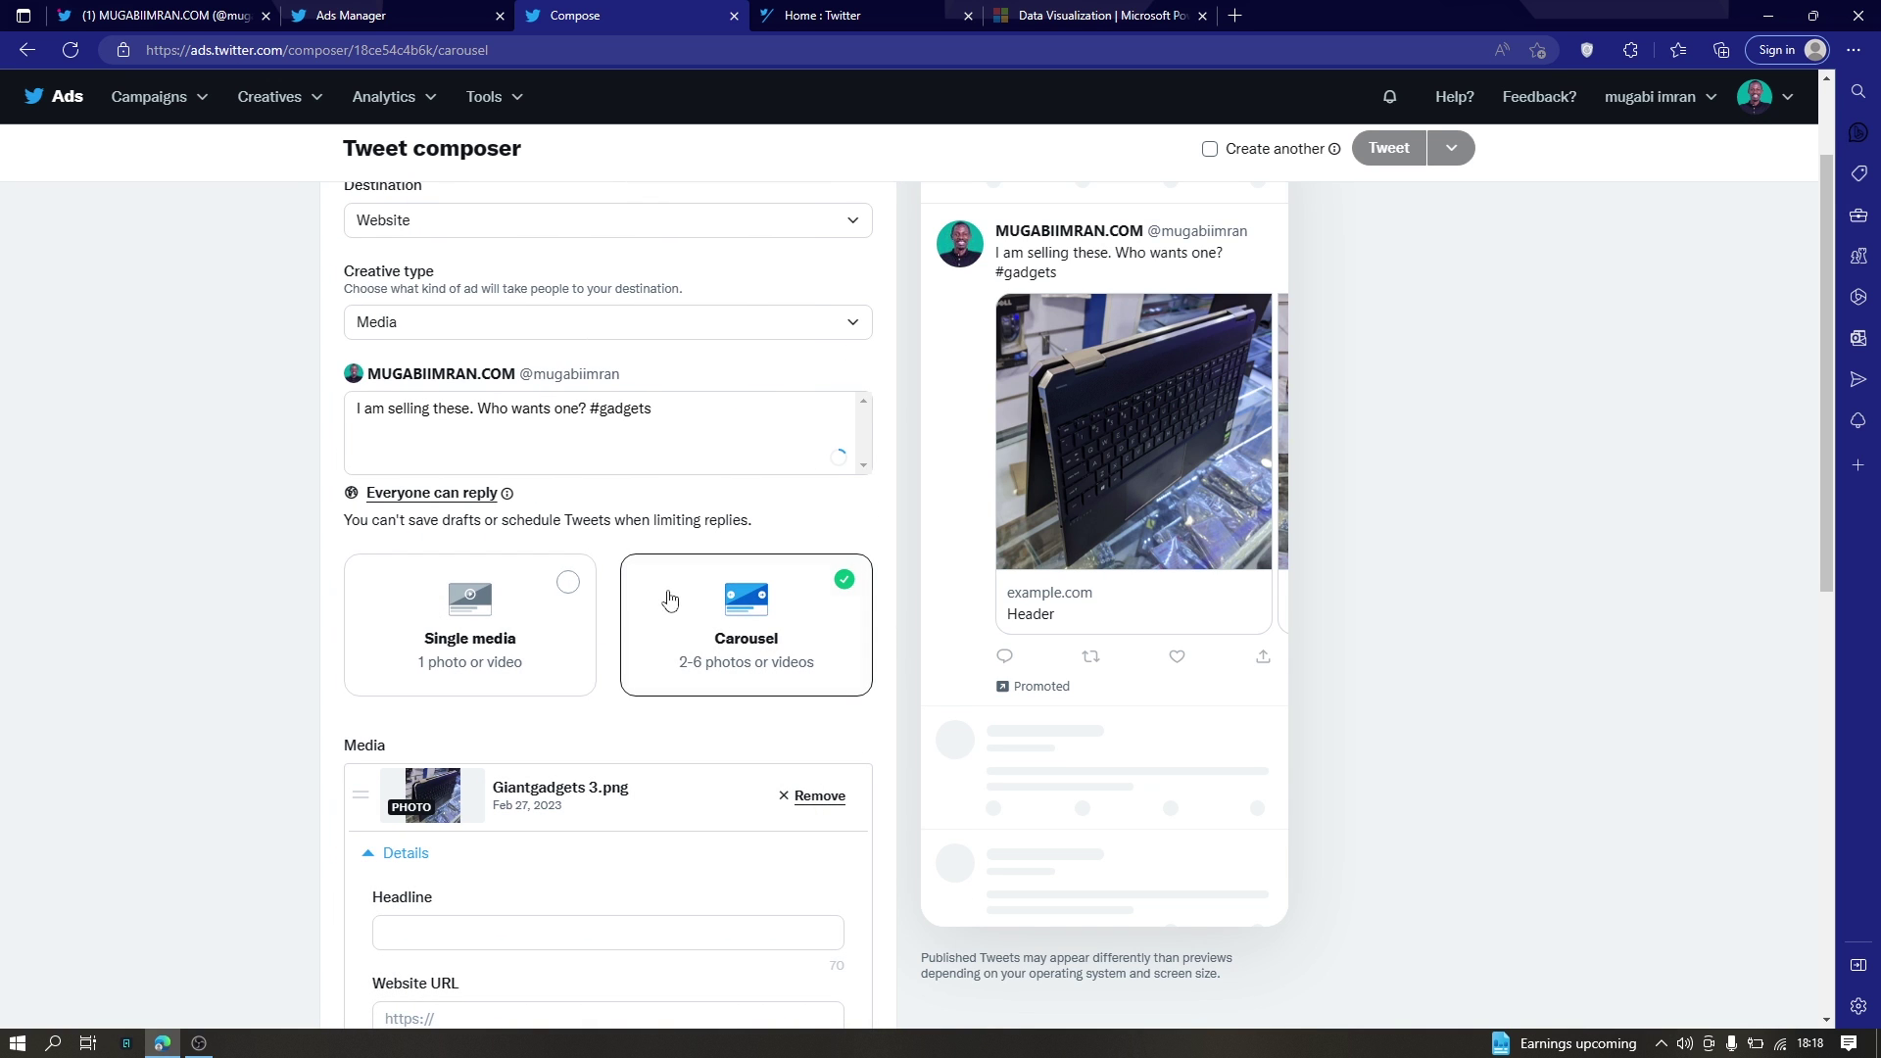
scroll(693, 596, "up", 2)
scroll(898, 580, "down", 6)
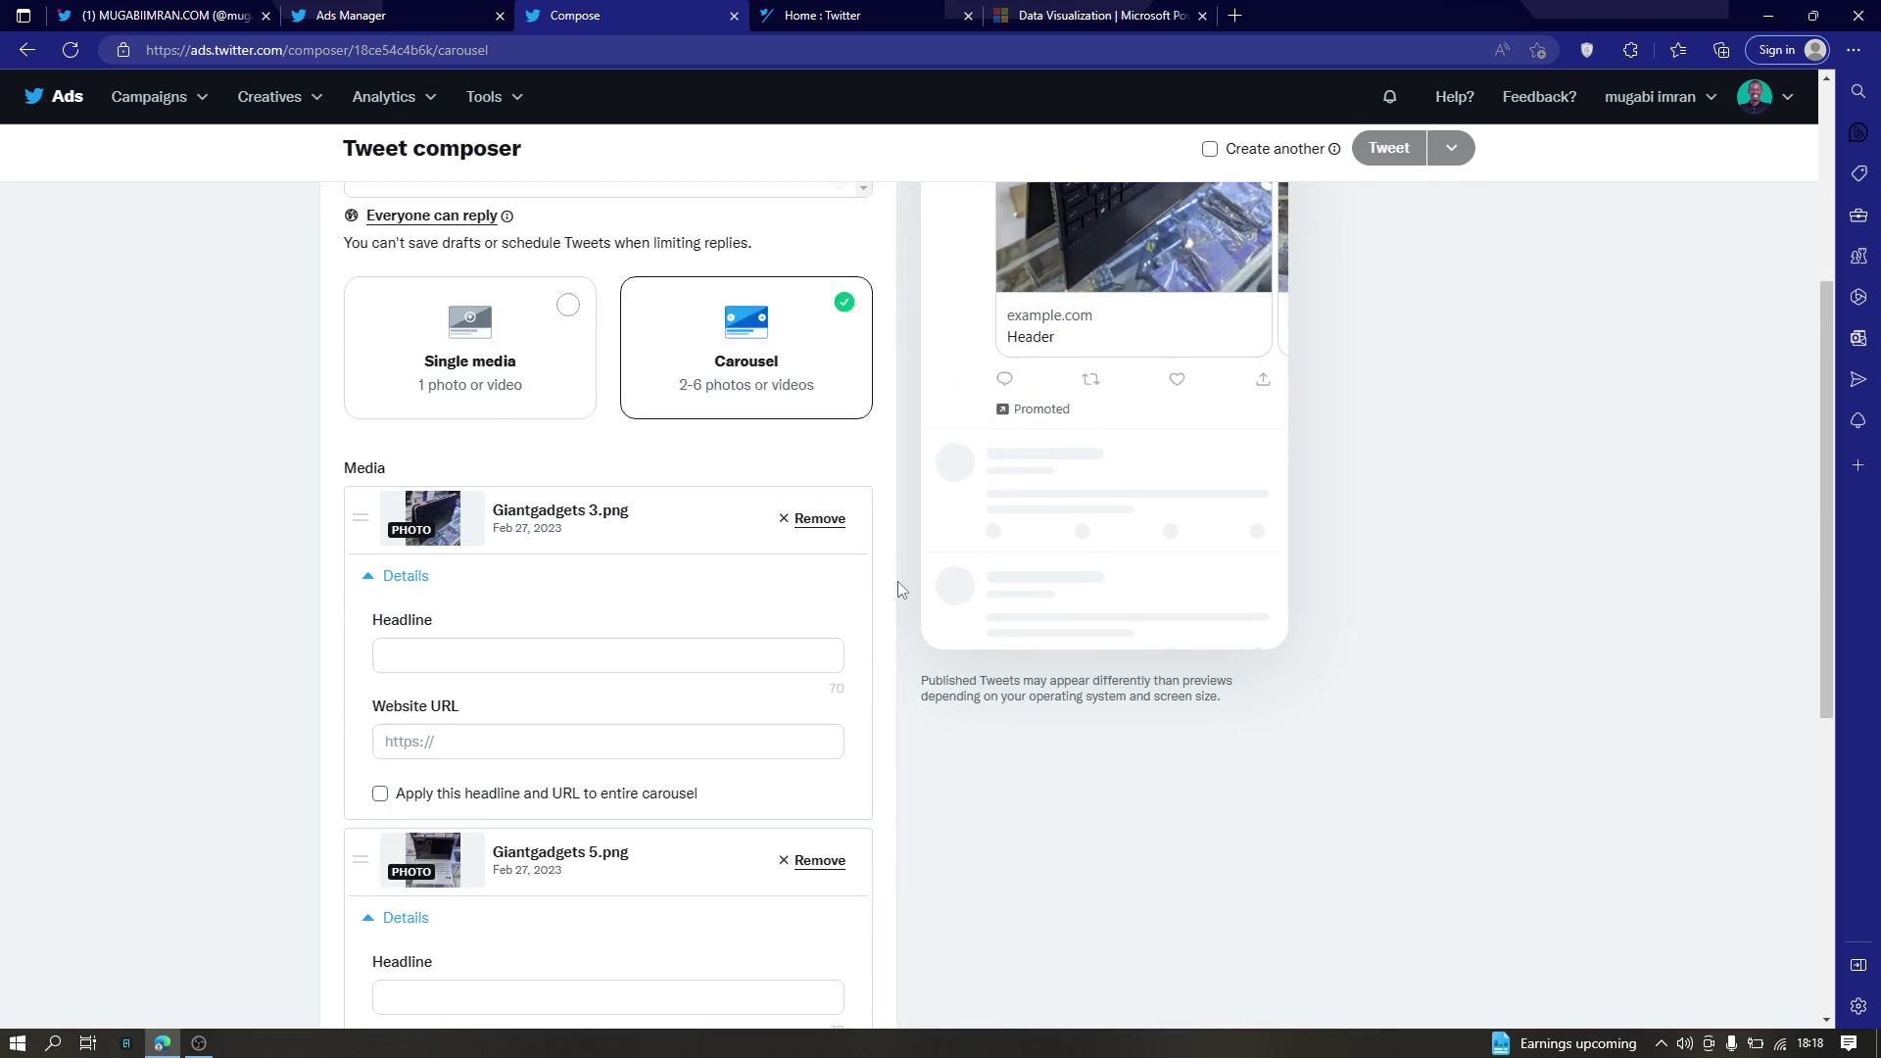
scroll(898, 580, "up", 4)
scroll(898, 580, "down", 5)
scroll(897, 580, "up", 4)
scroll(897, 580, "down", 3)
Type 'Silverstar' as the first carousel card's headline
left_click(537, 510)
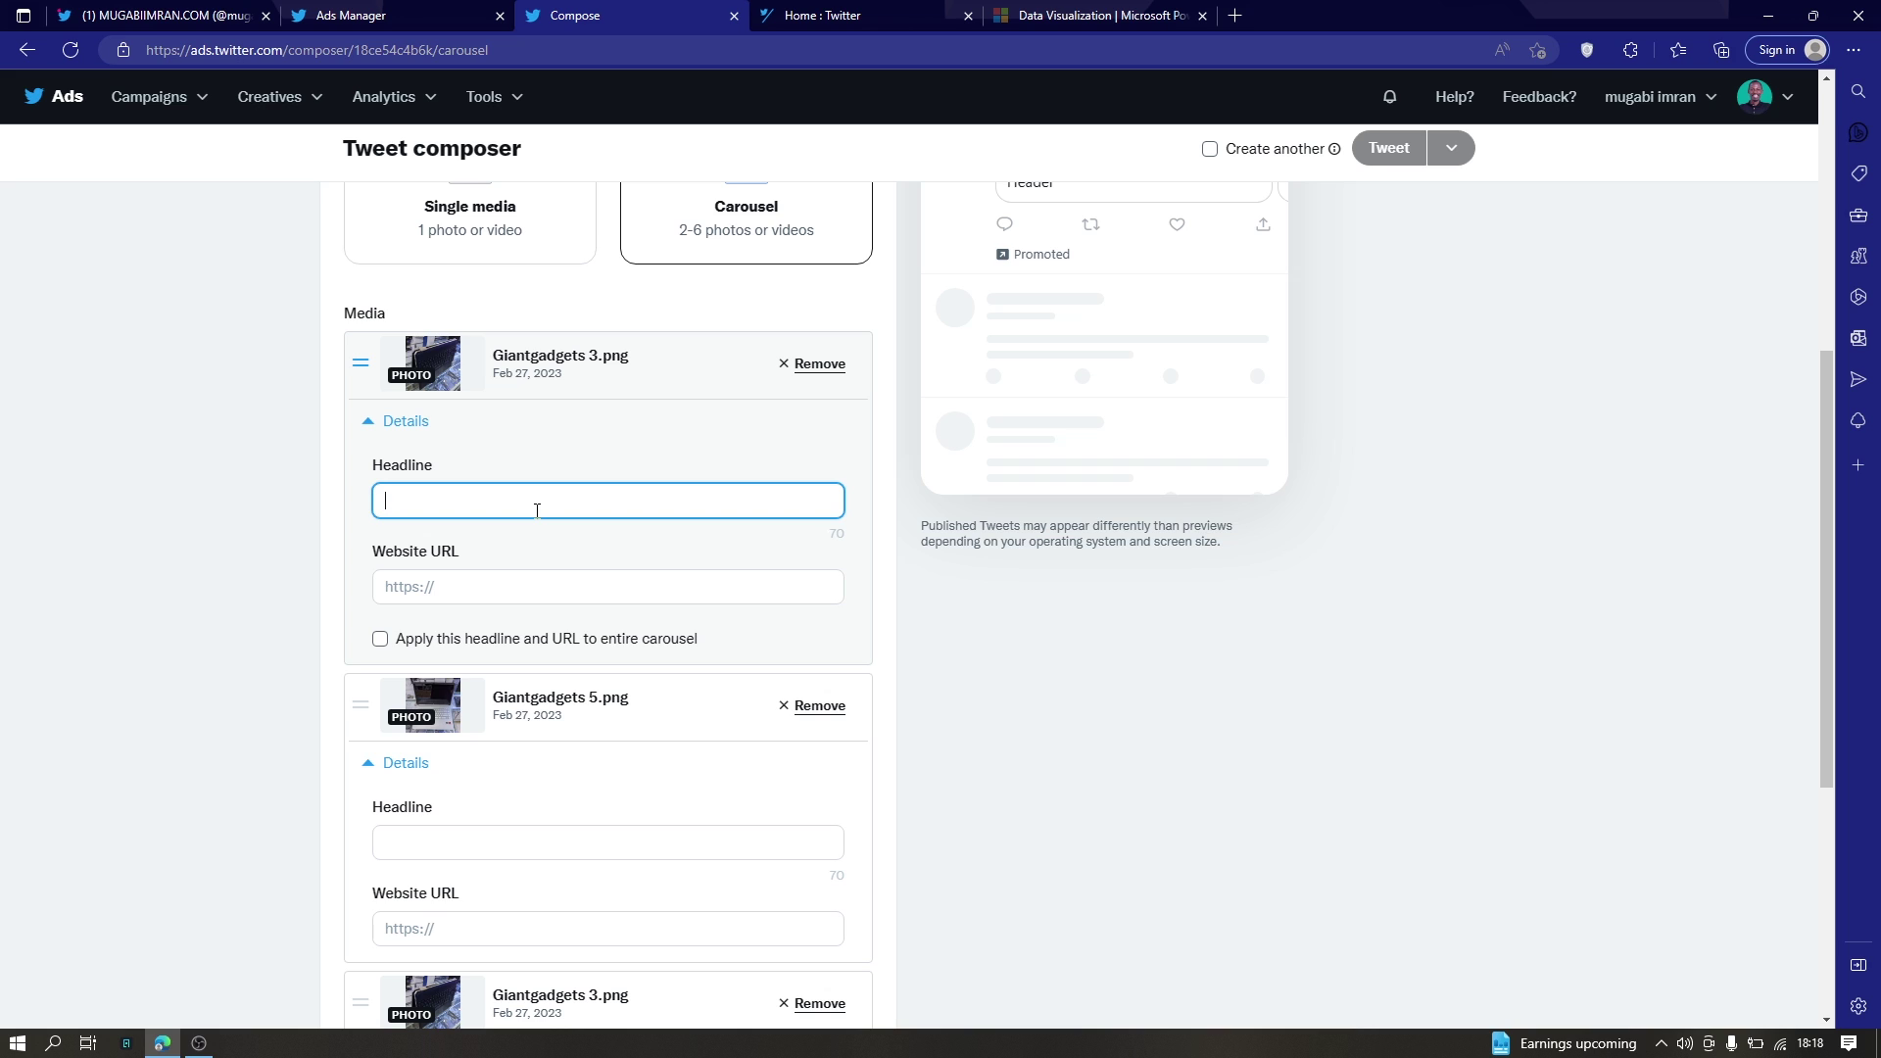
type("Silverstar")
scroll(537, 511, "up", 5)
scroll(398, 774, "down", 2)
scroll(397, 774, "up", 2)
double_click(422, 936)
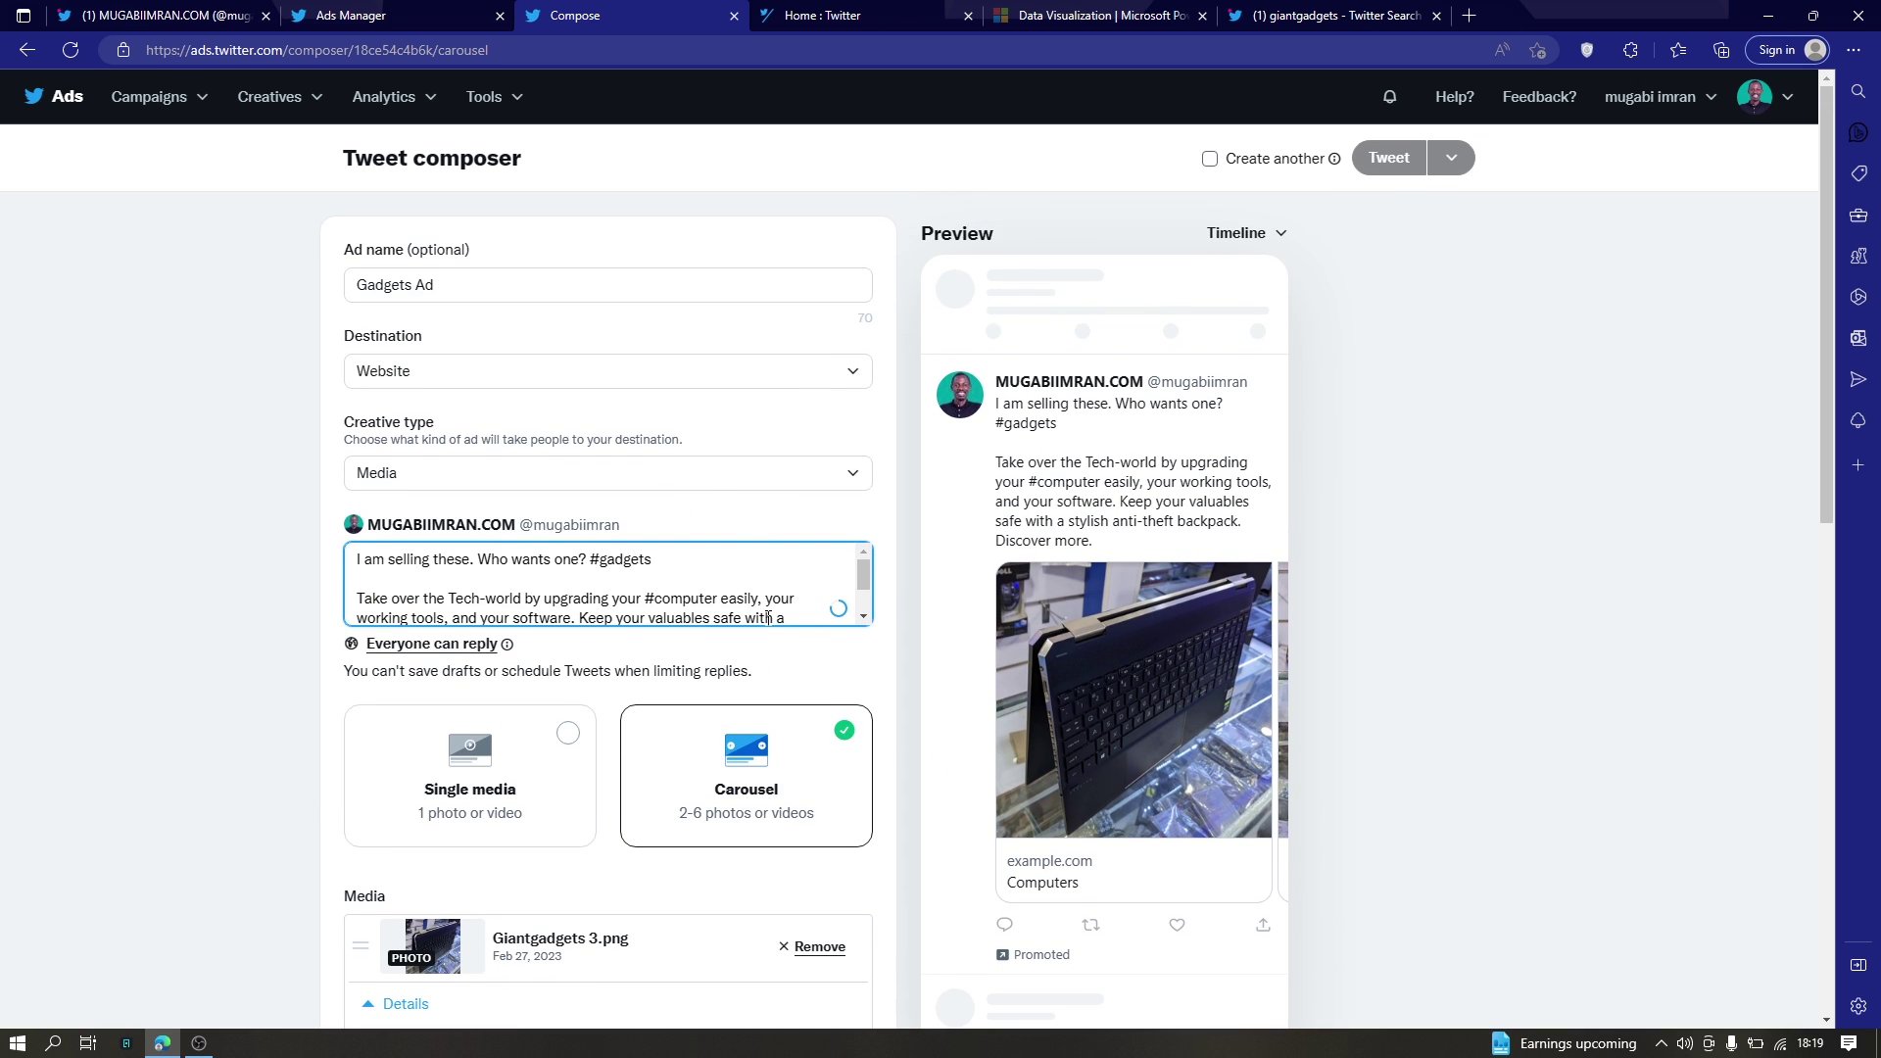
Replace the closing phrase 'Discover more.' in the tweet with 'What'
scroll(716, 590, "down", 2)
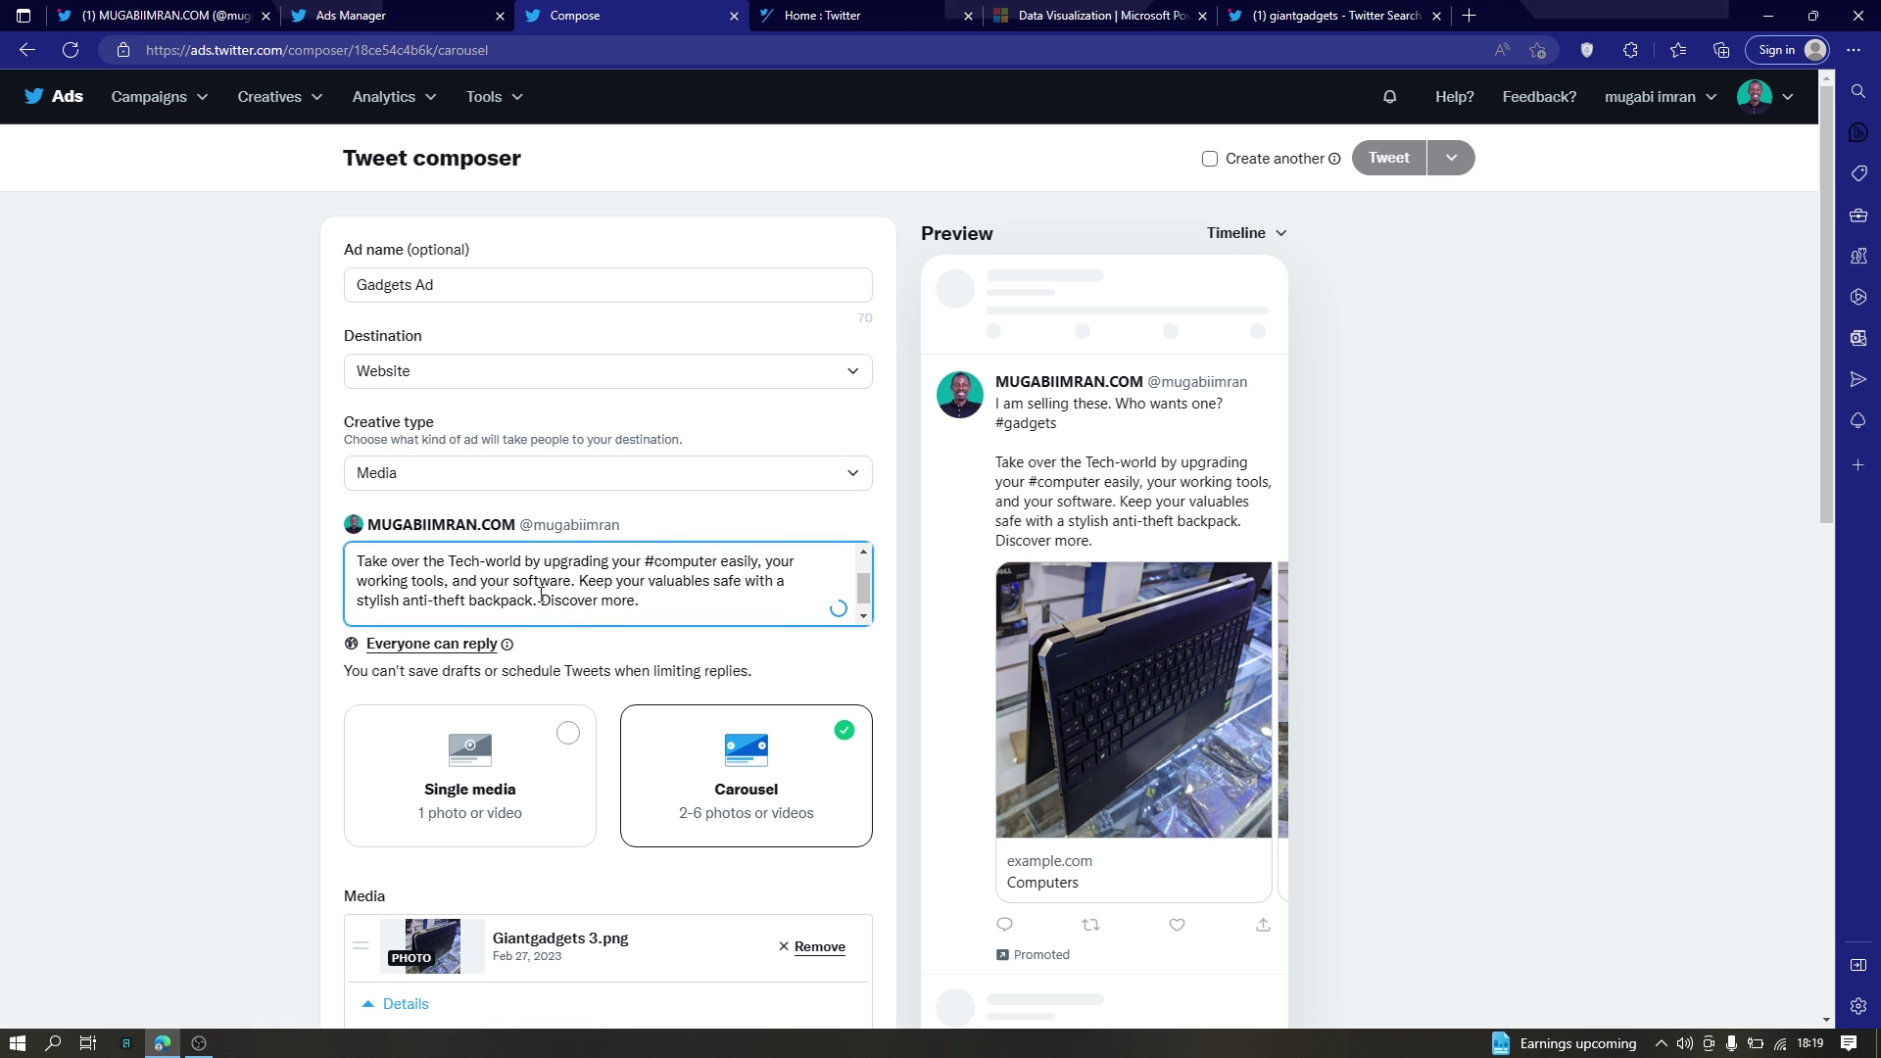
scroll(745, 578, "up", 2)
scroll(788, 565, "down", 2)
scroll(789, 565, "down", 4)
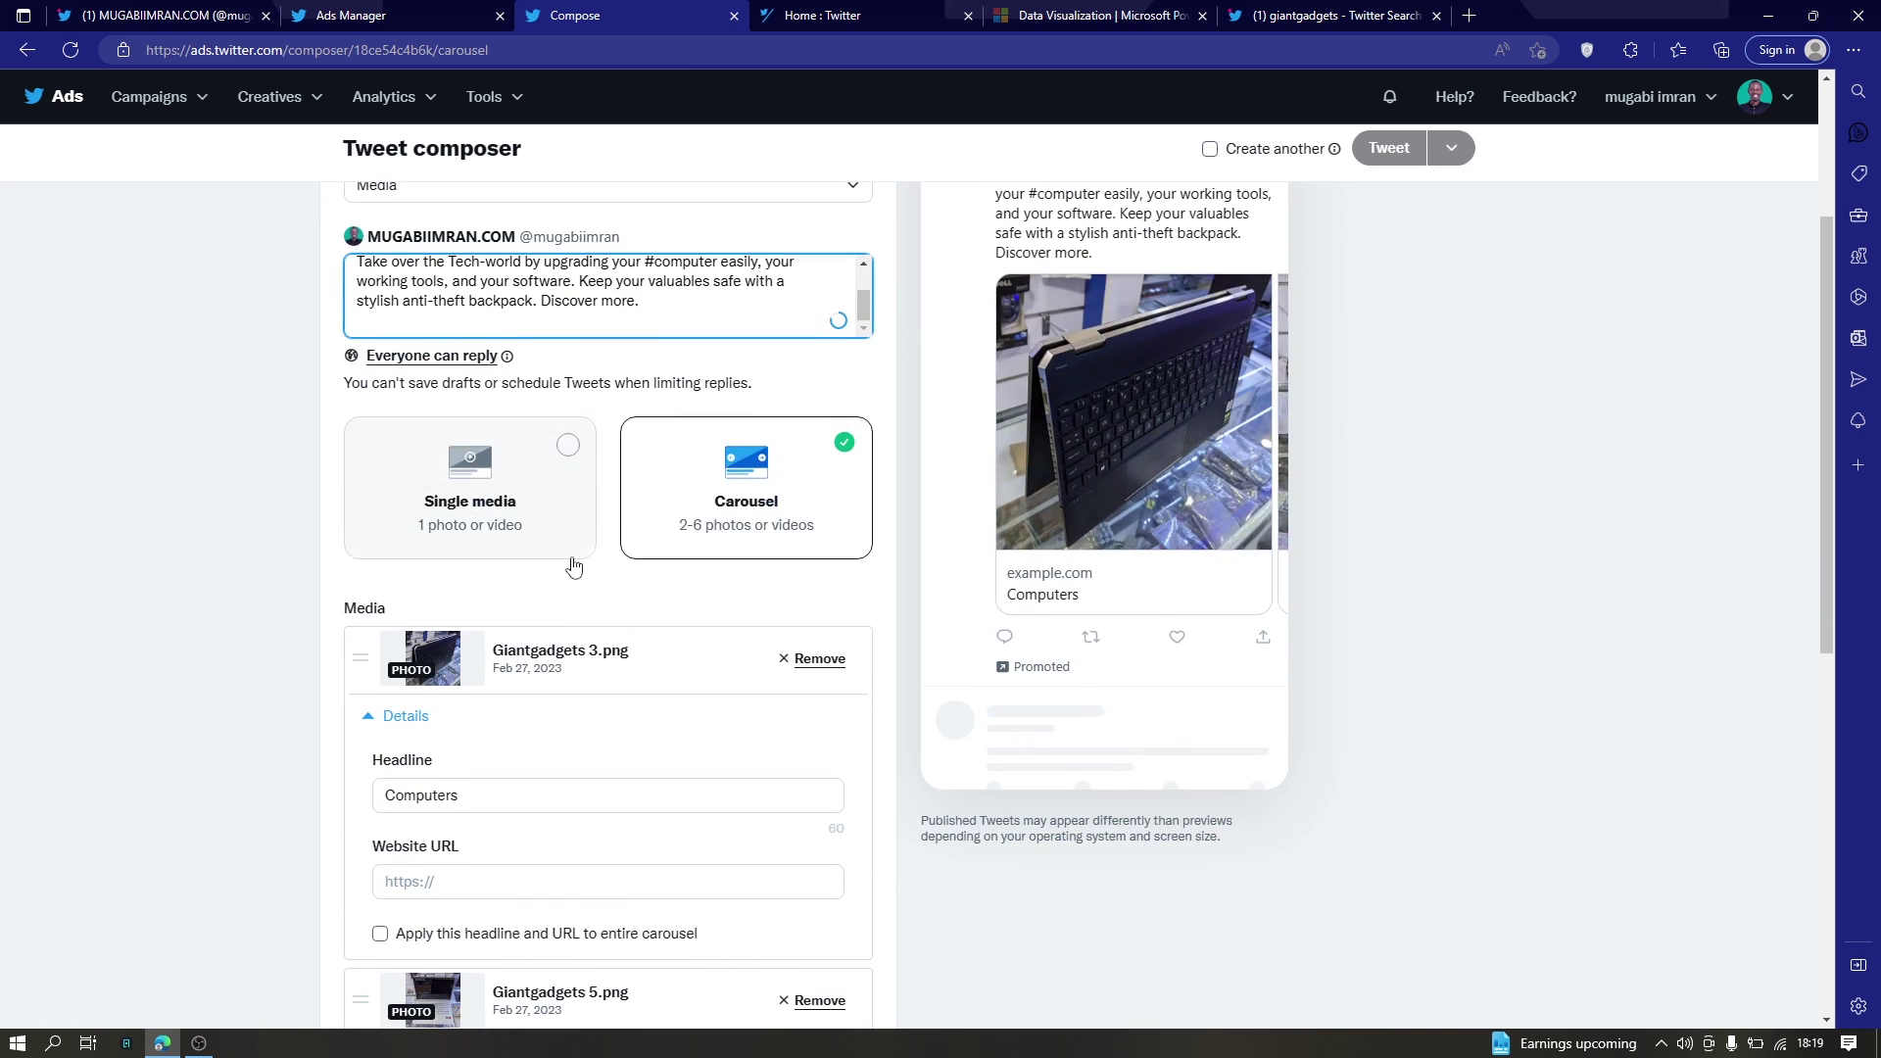
left_click_drag(542, 301, 777, 301)
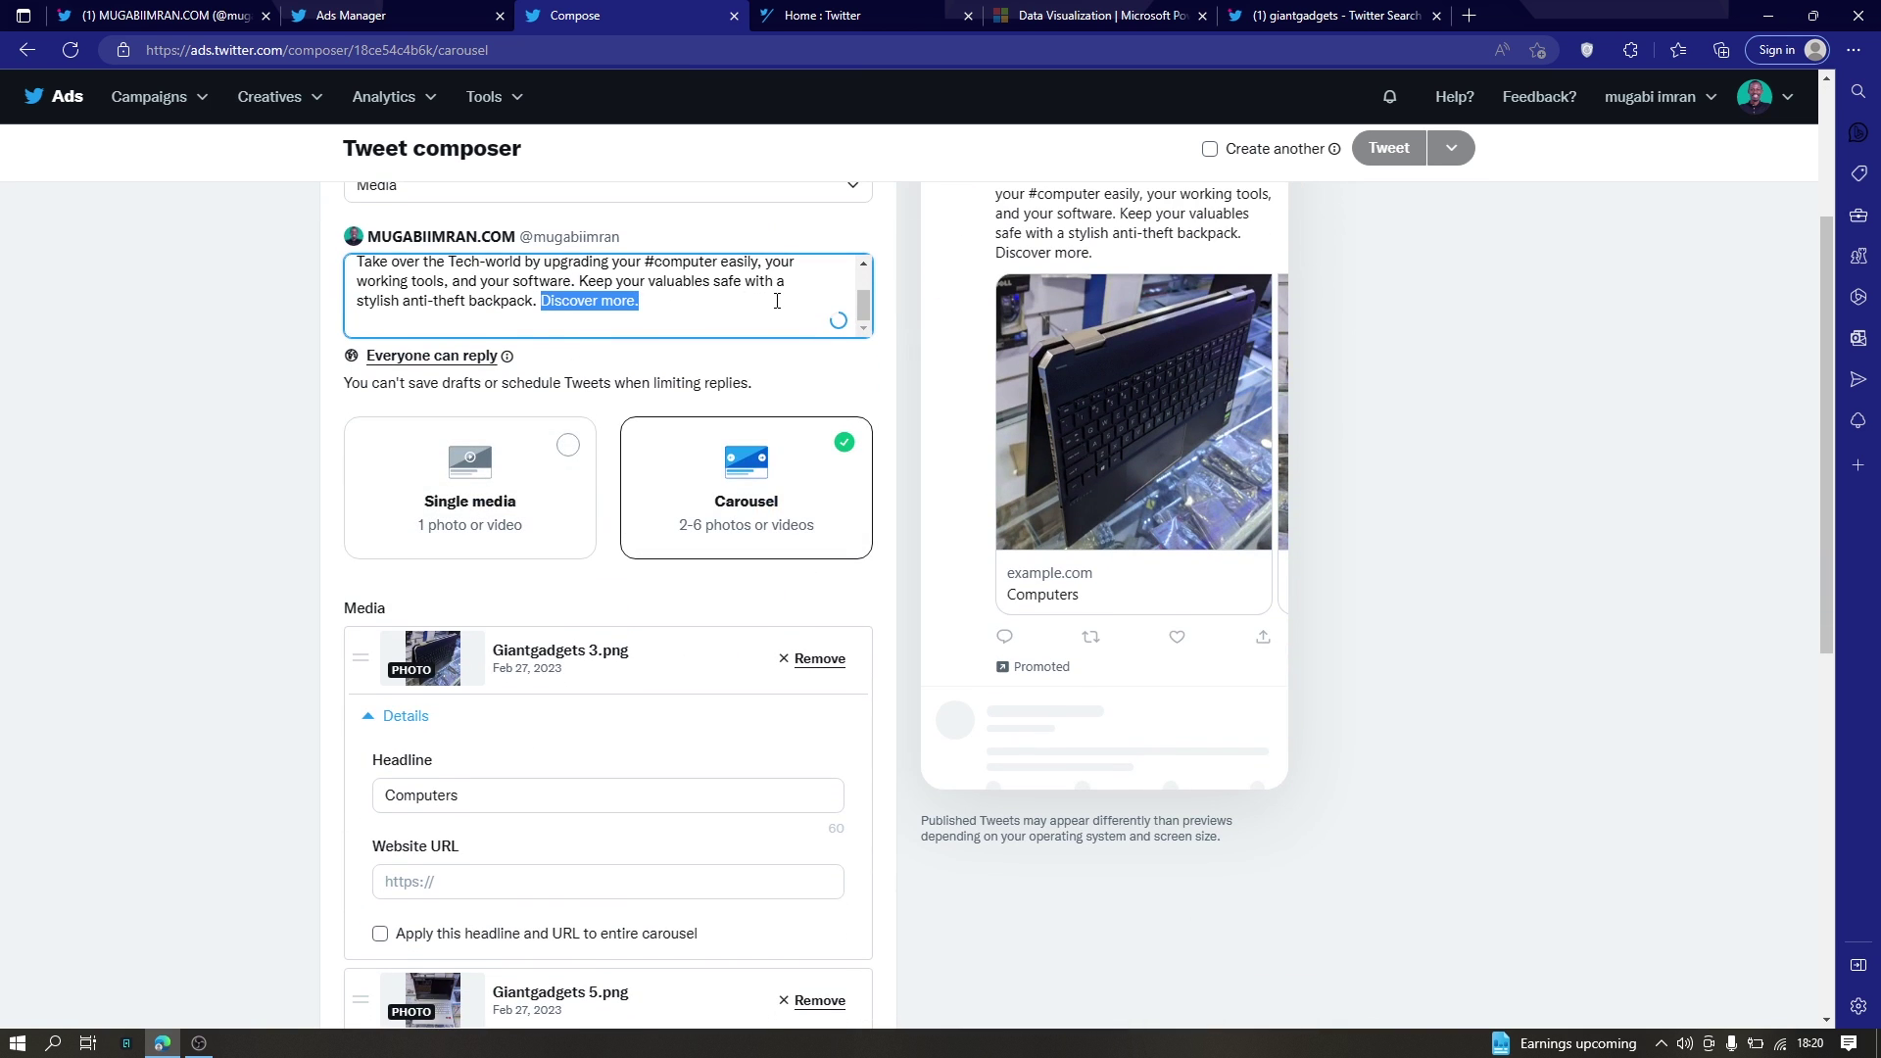
type("What")
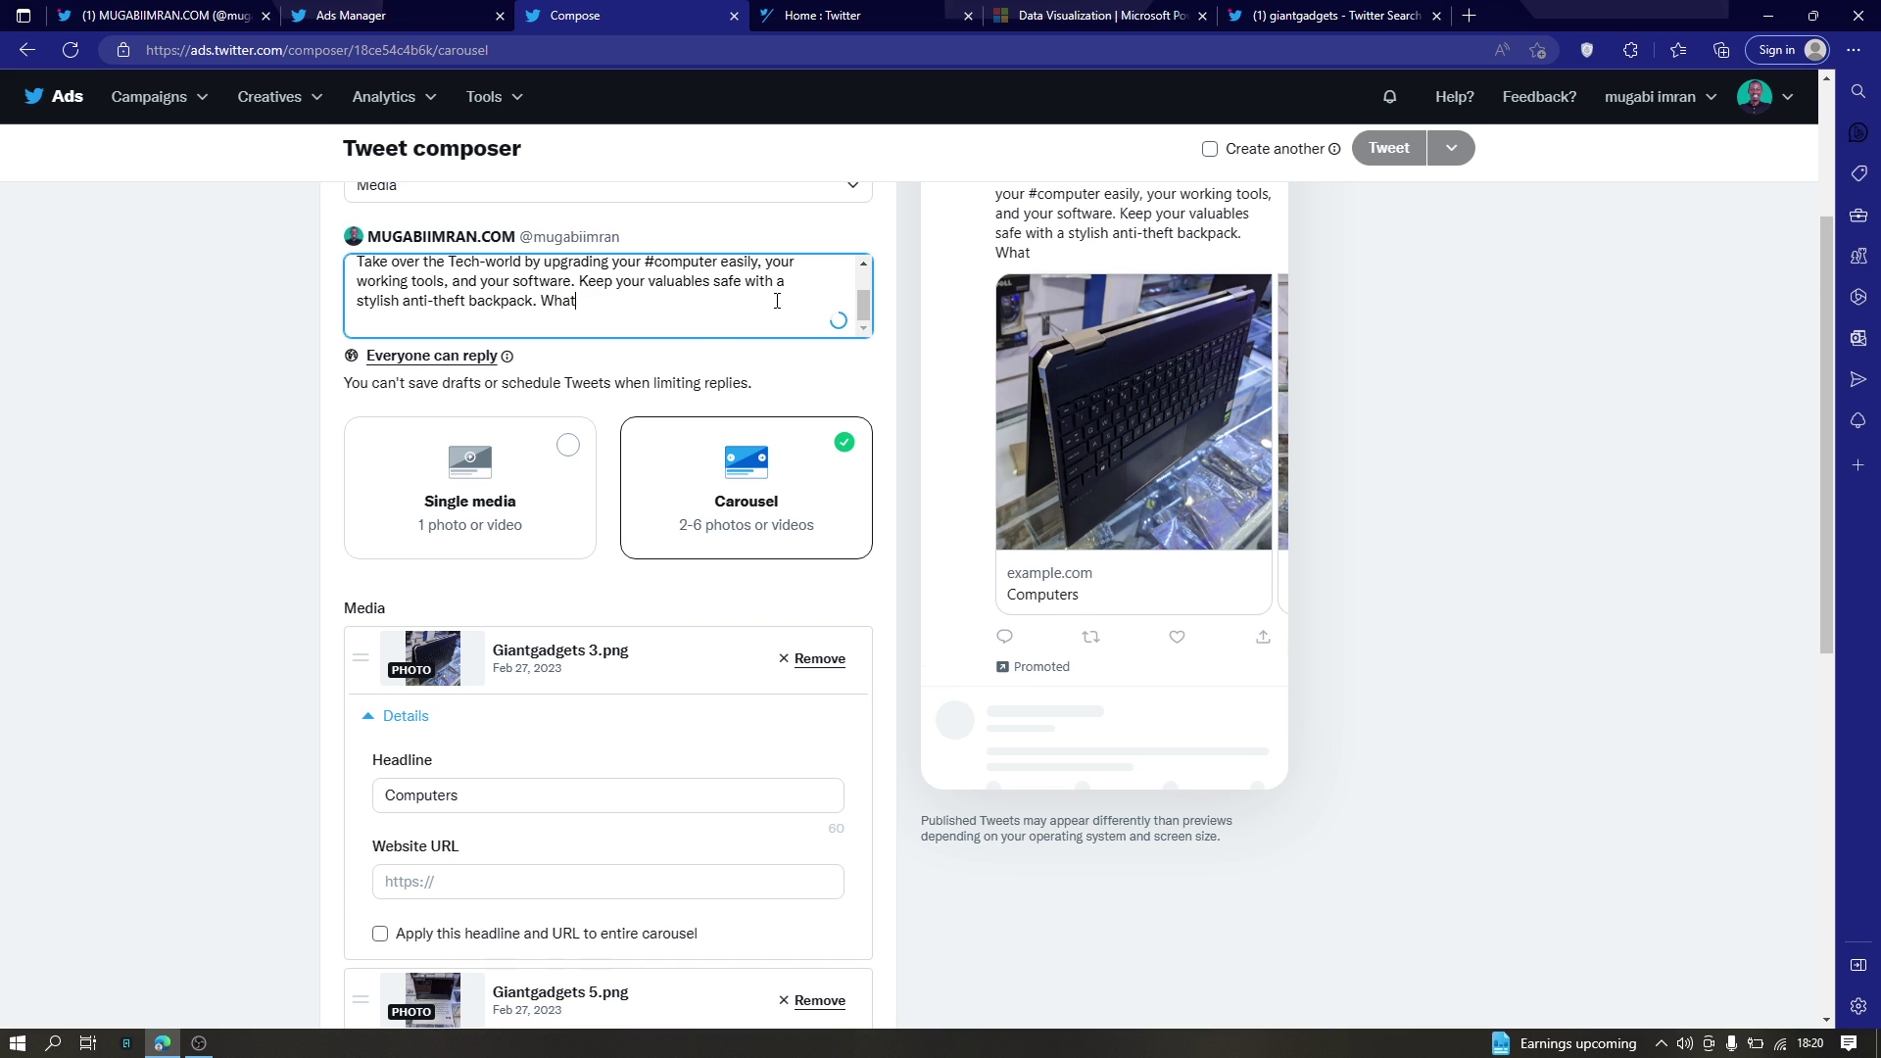
scroll(740, 797, "down", 4)
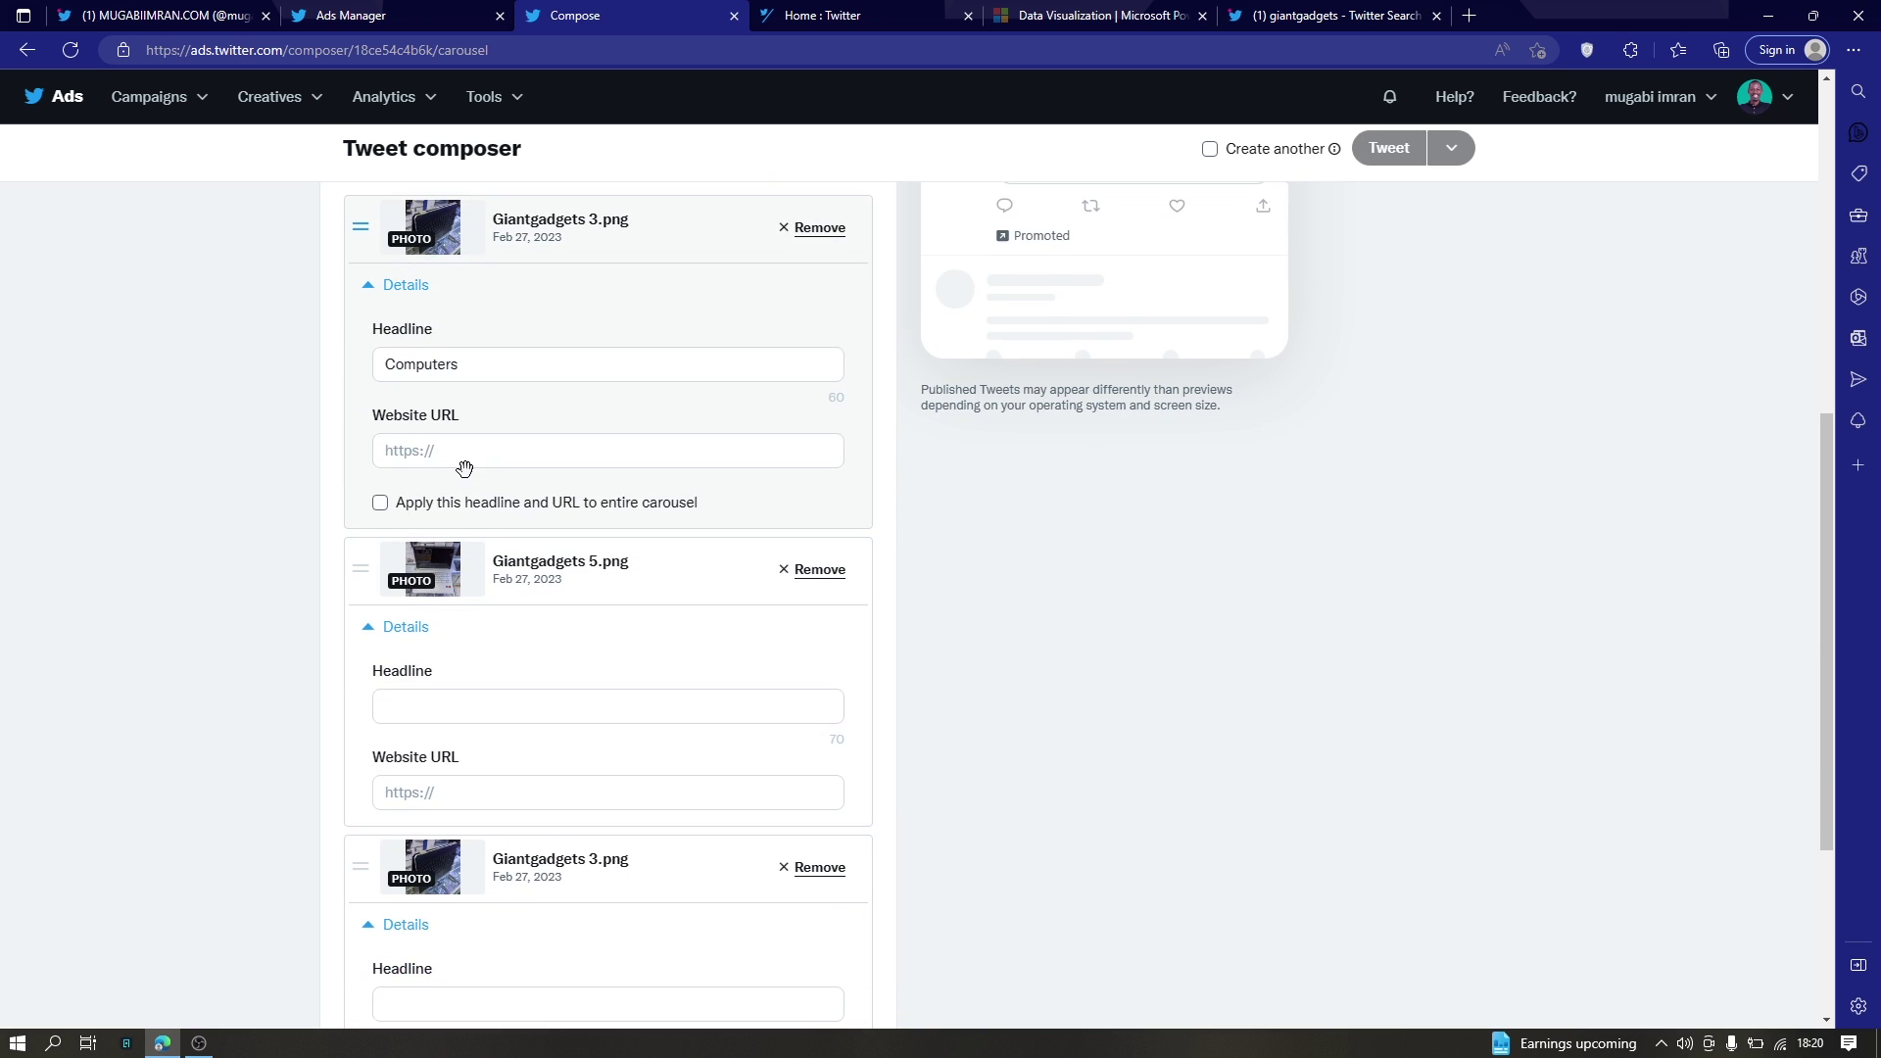
Select a card's Website URL field and open bit.ly in a new browser tab
left_click(495, 450)
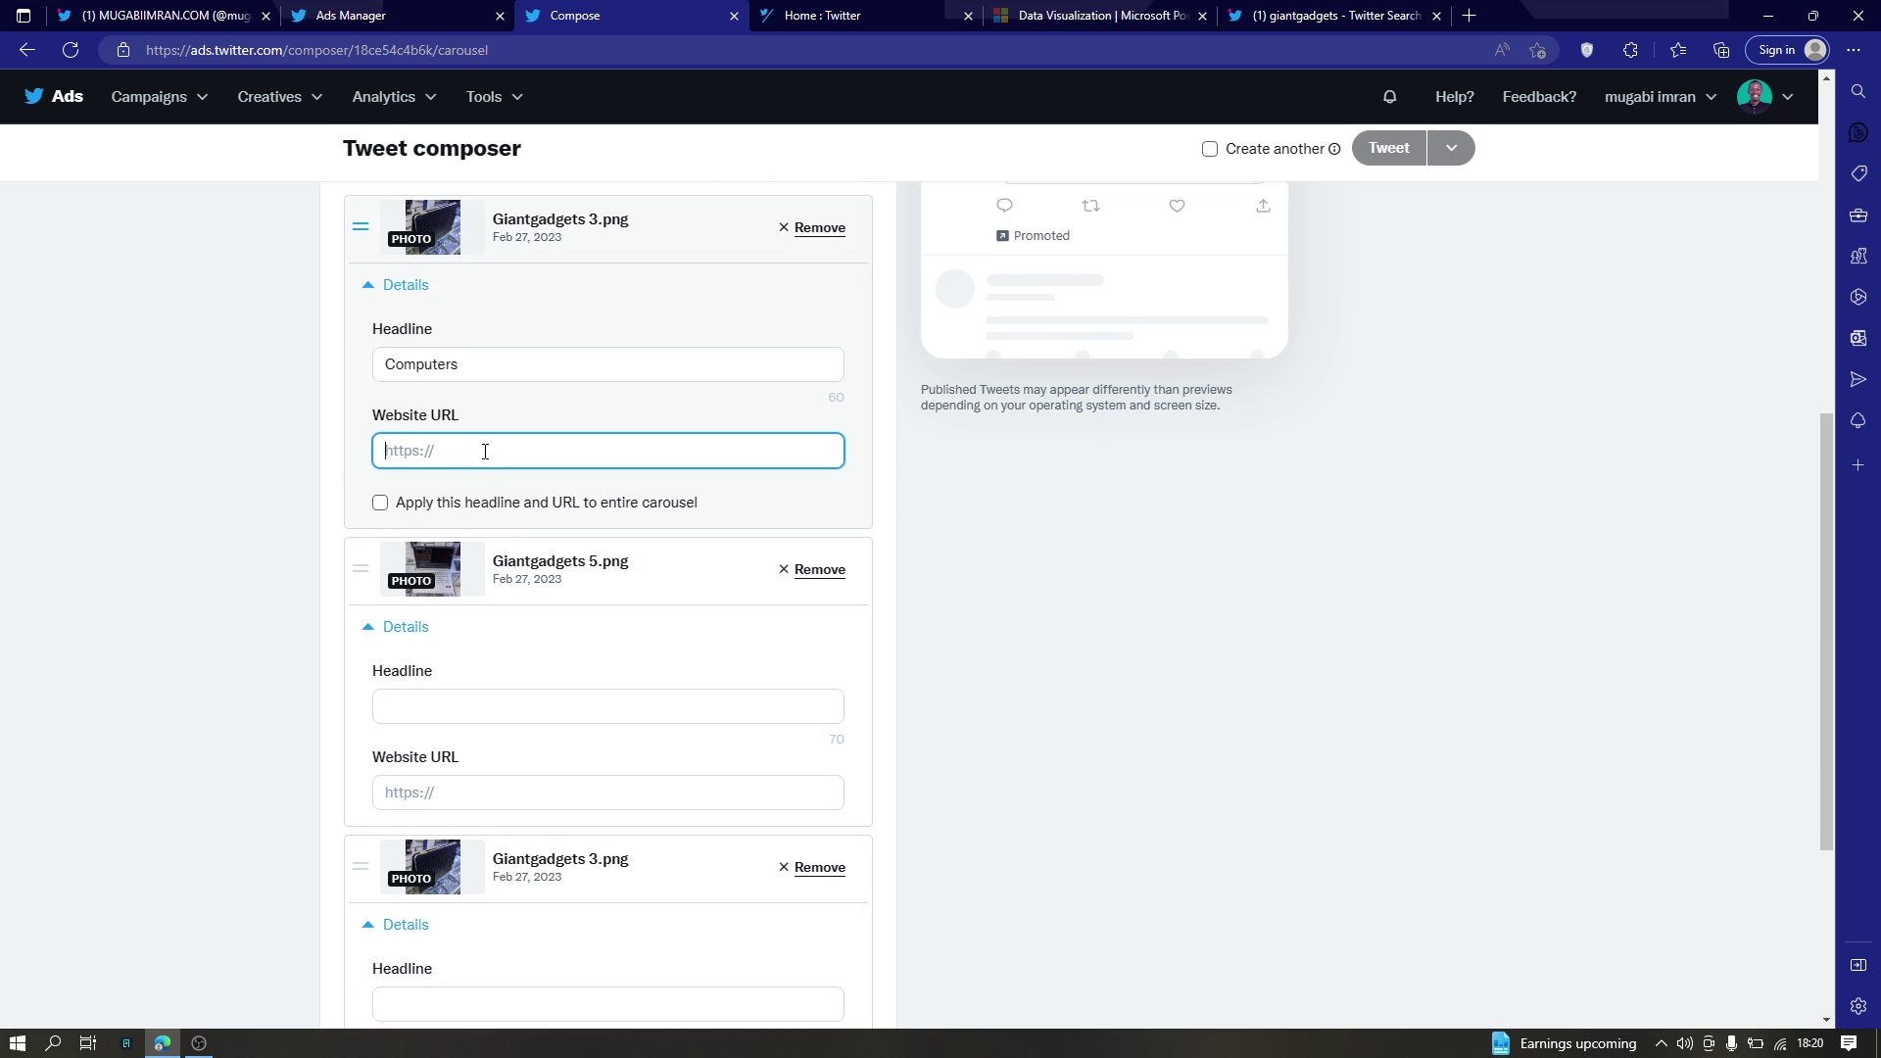
scroll(507, 474, "down", 4)
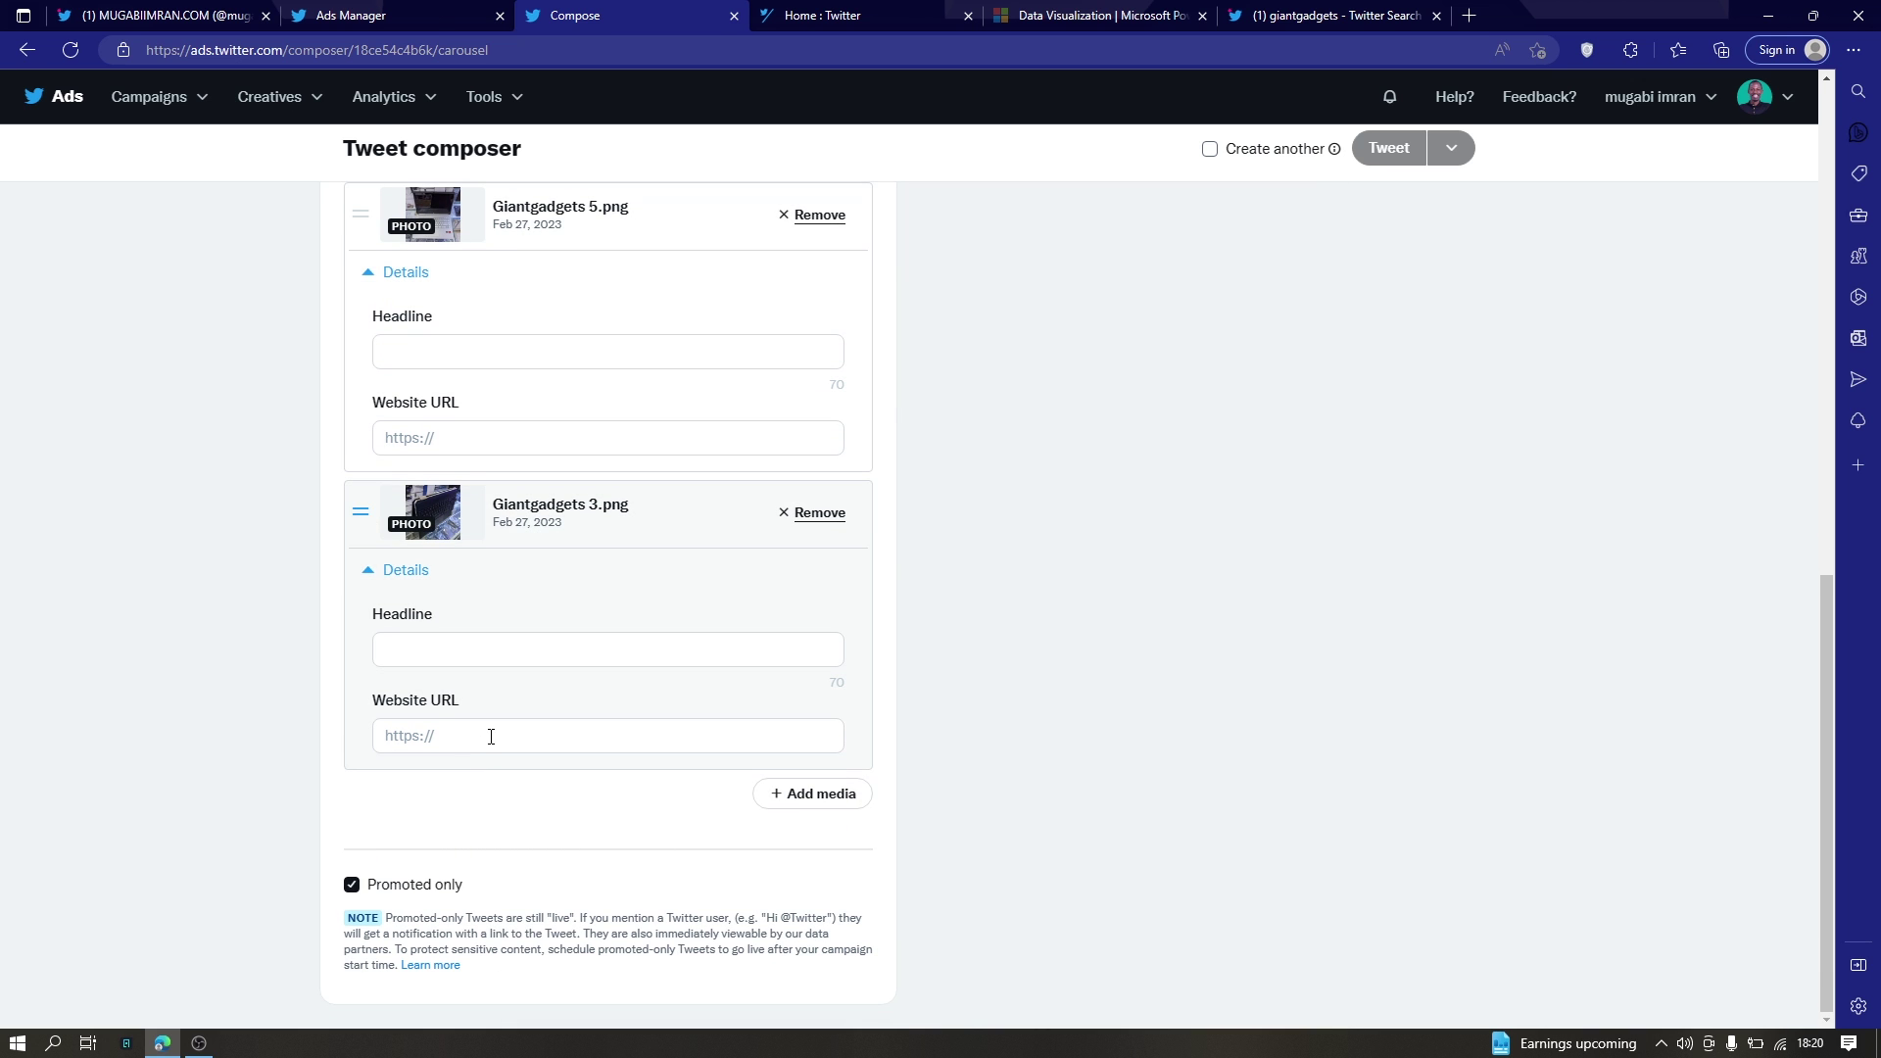
scroll(491, 739, "up", 5)
scroll(491, 739, "down", 5)
scroll(491, 739, "up", 8)
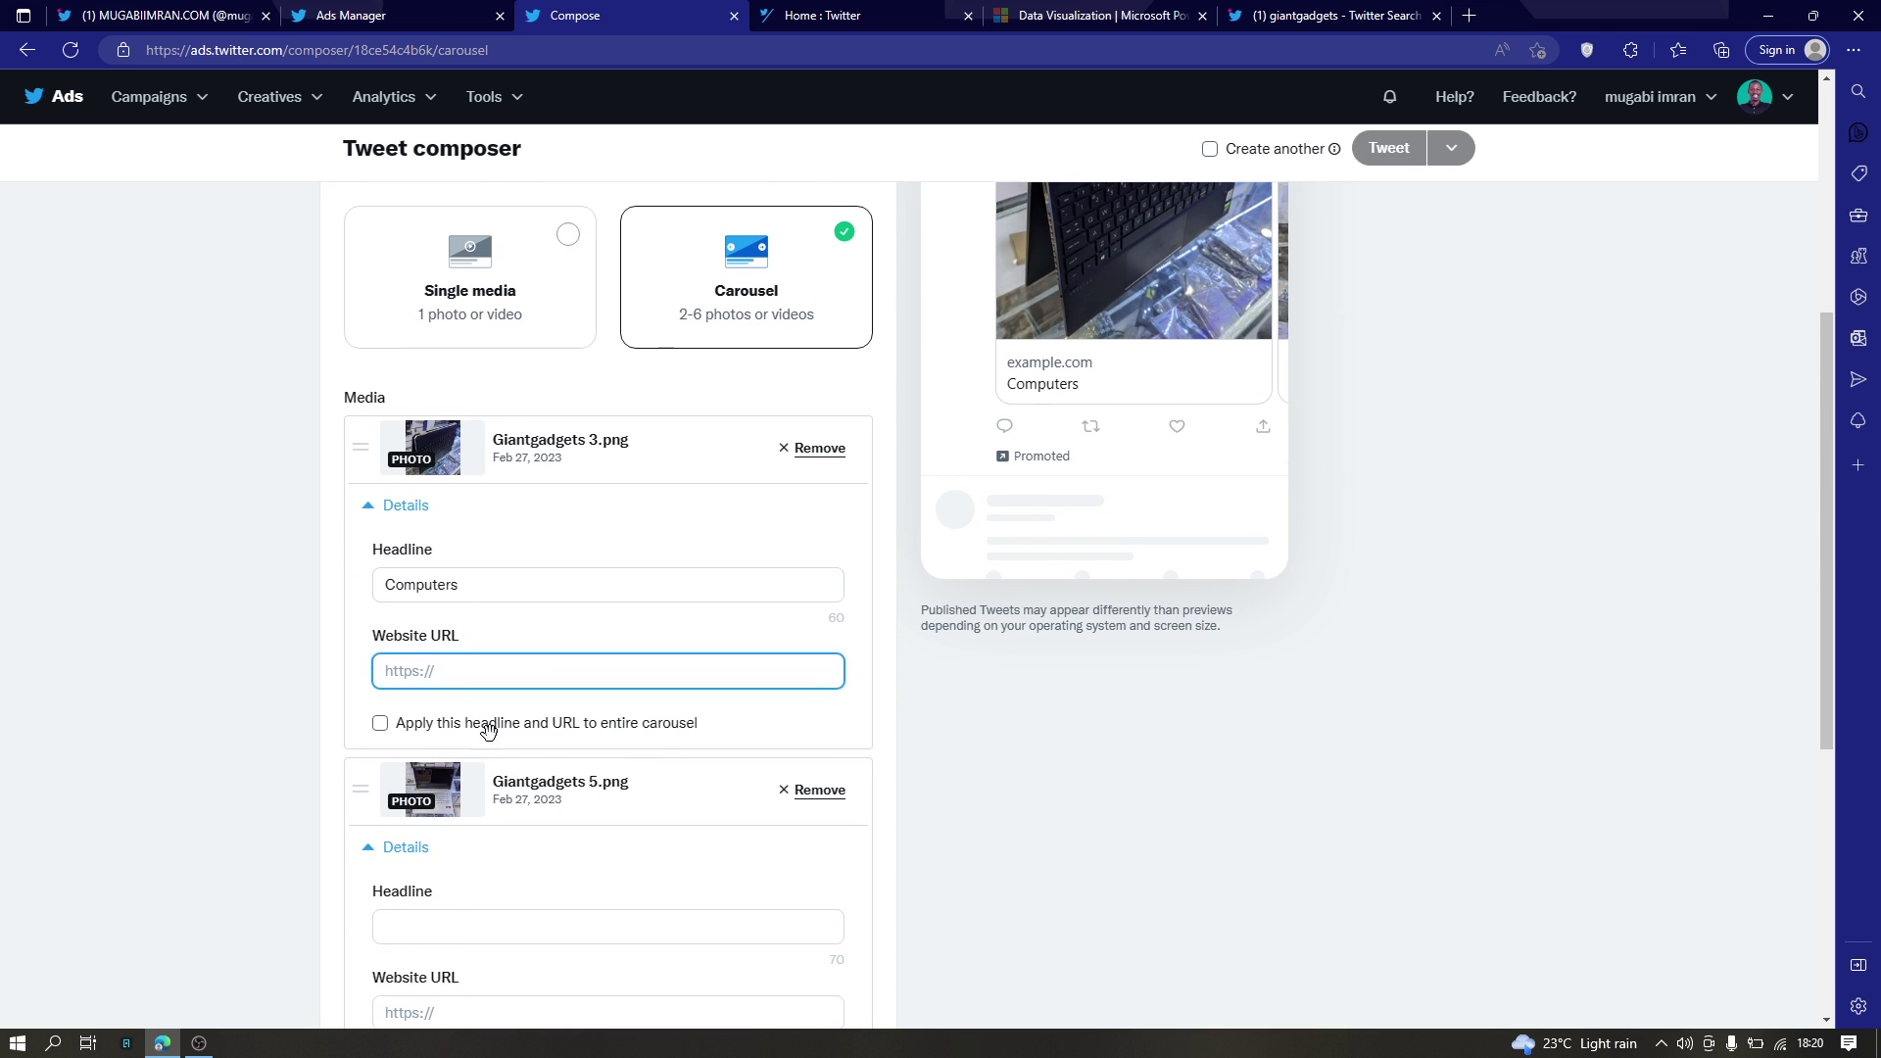
scroll(574, 499, "up", 2)
scroll(549, 505, "down", 10)
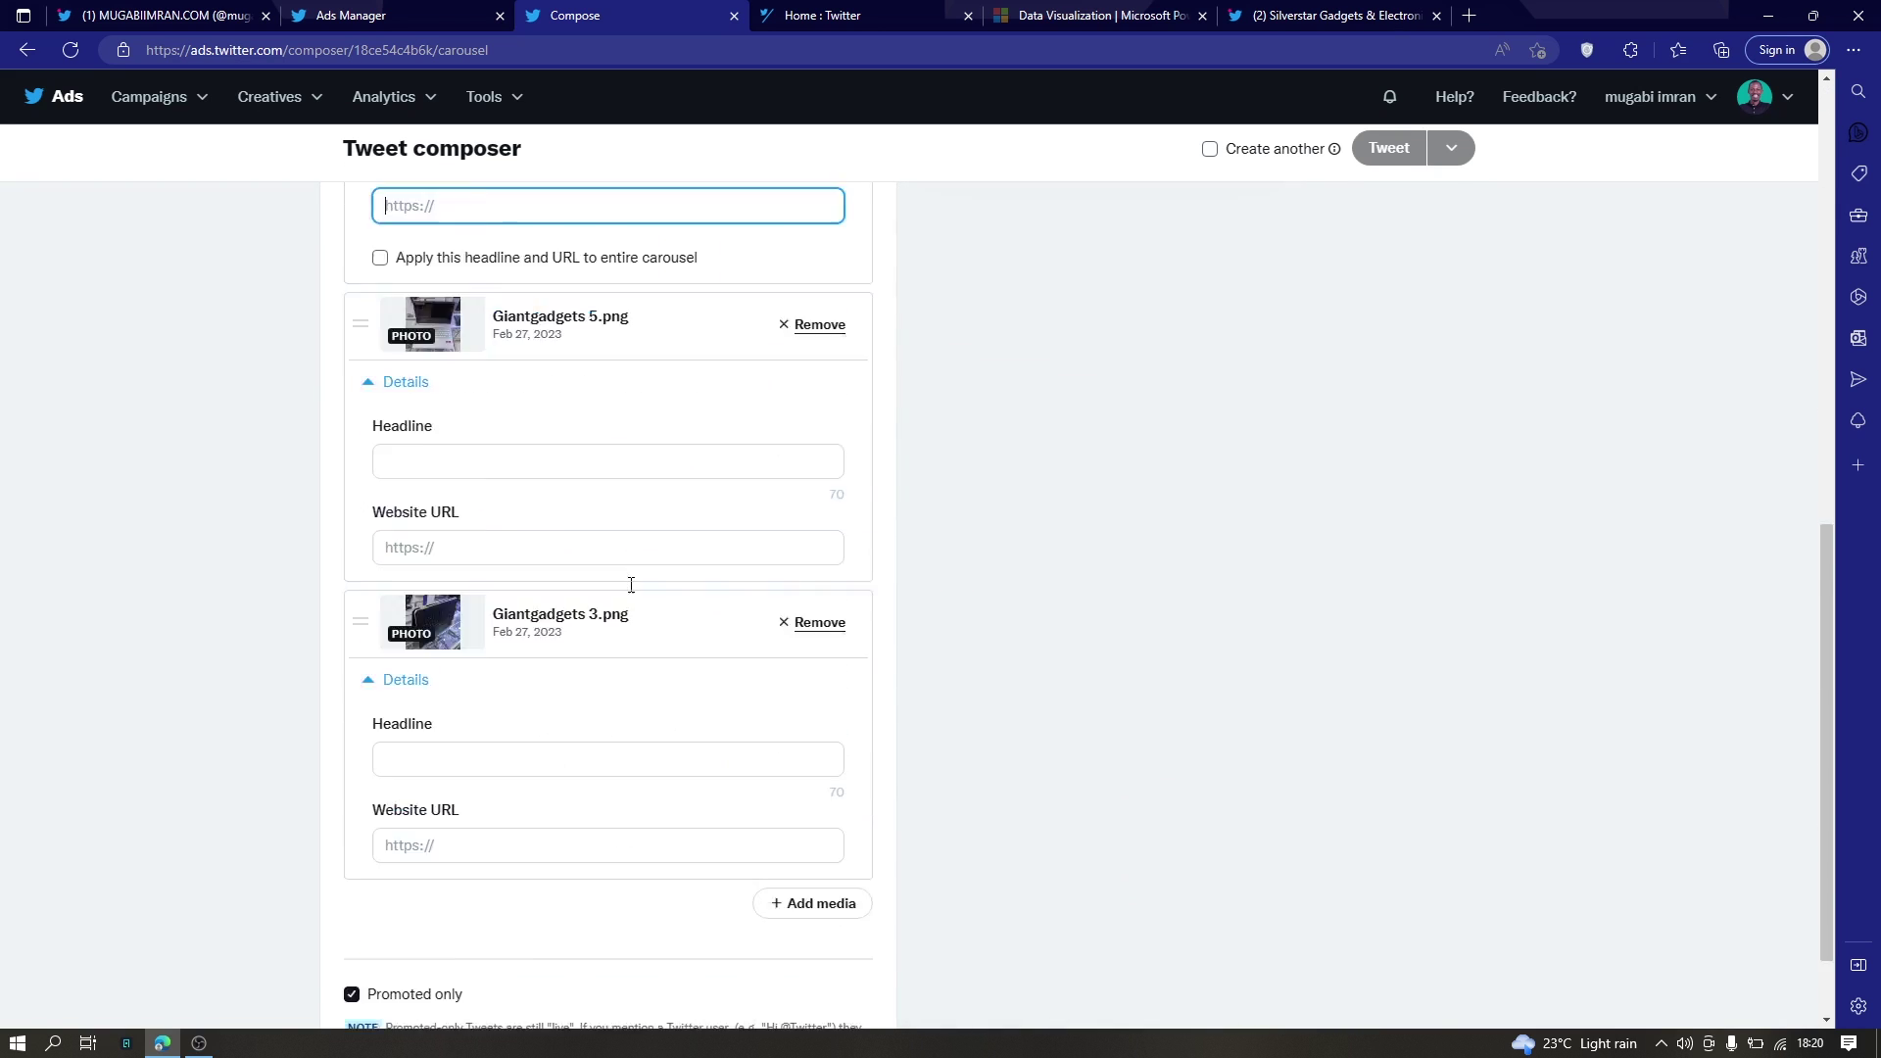
left_click(470, 442)
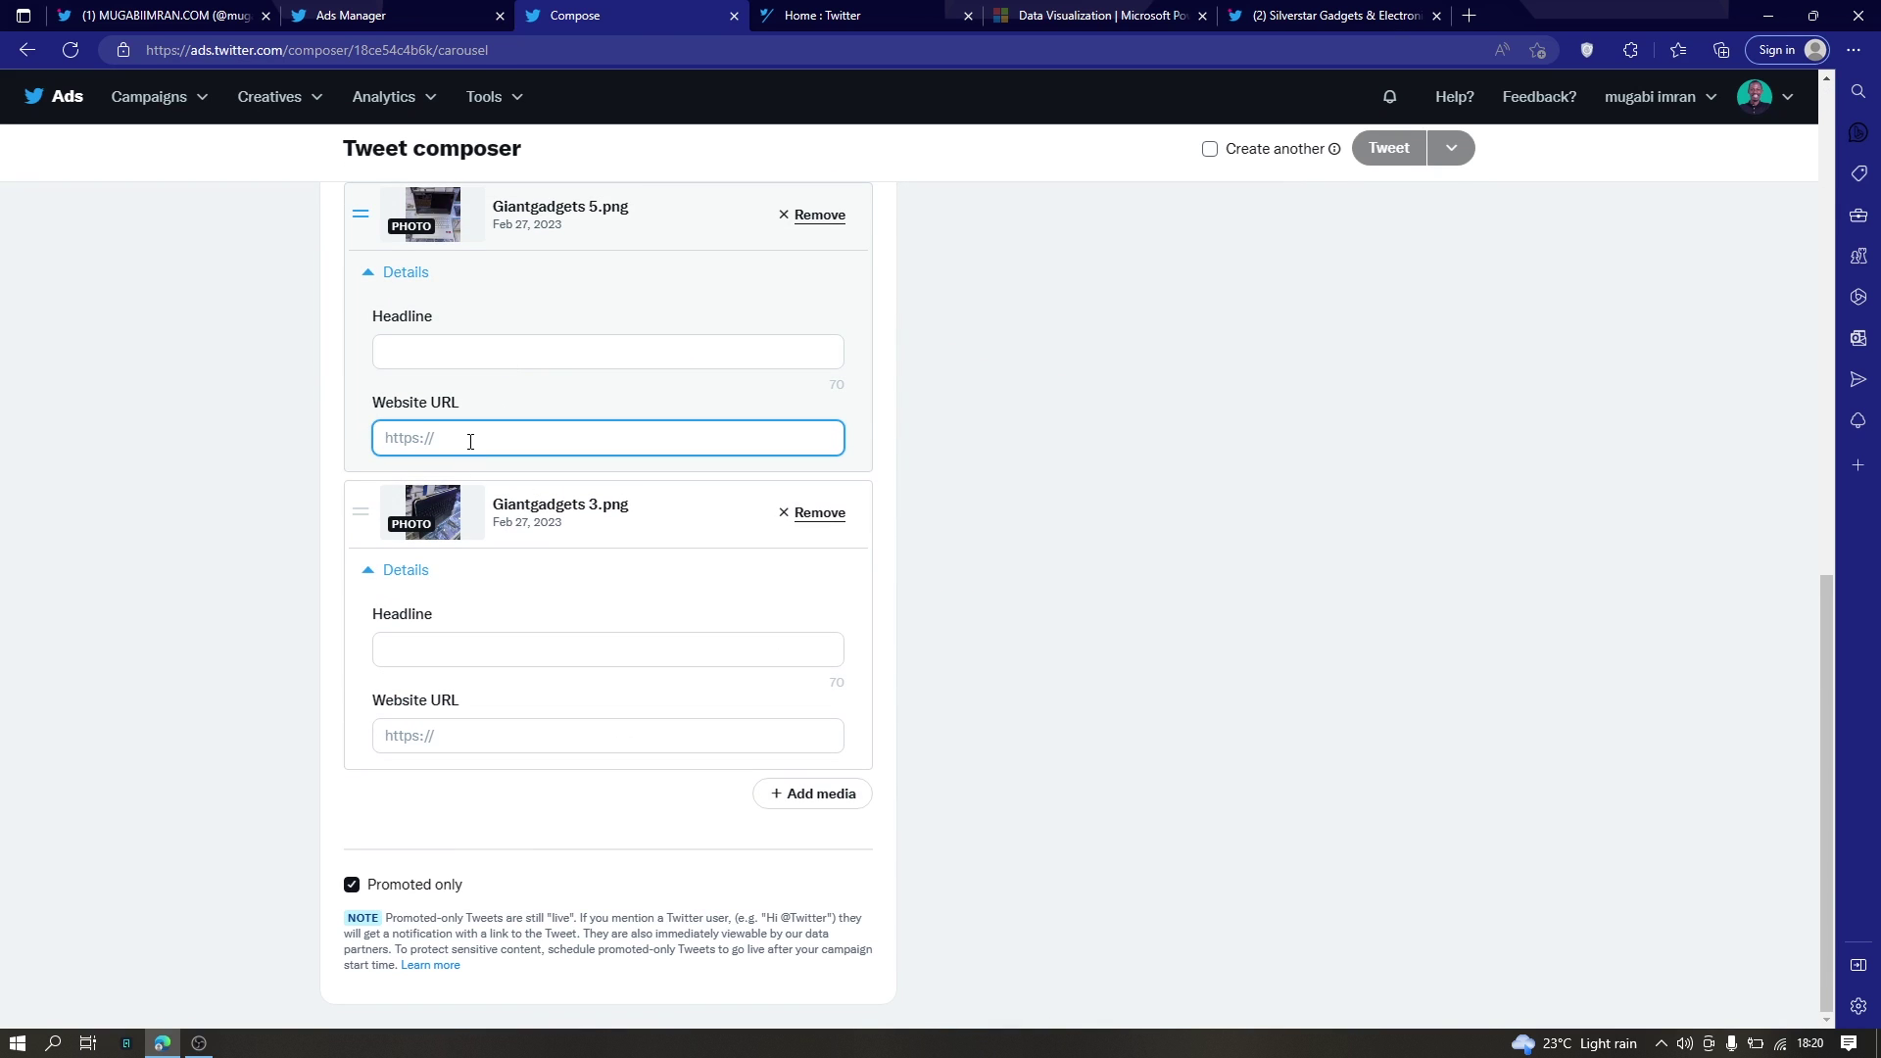
key("ctrl+t")
type("bit.ly")
key("Return")
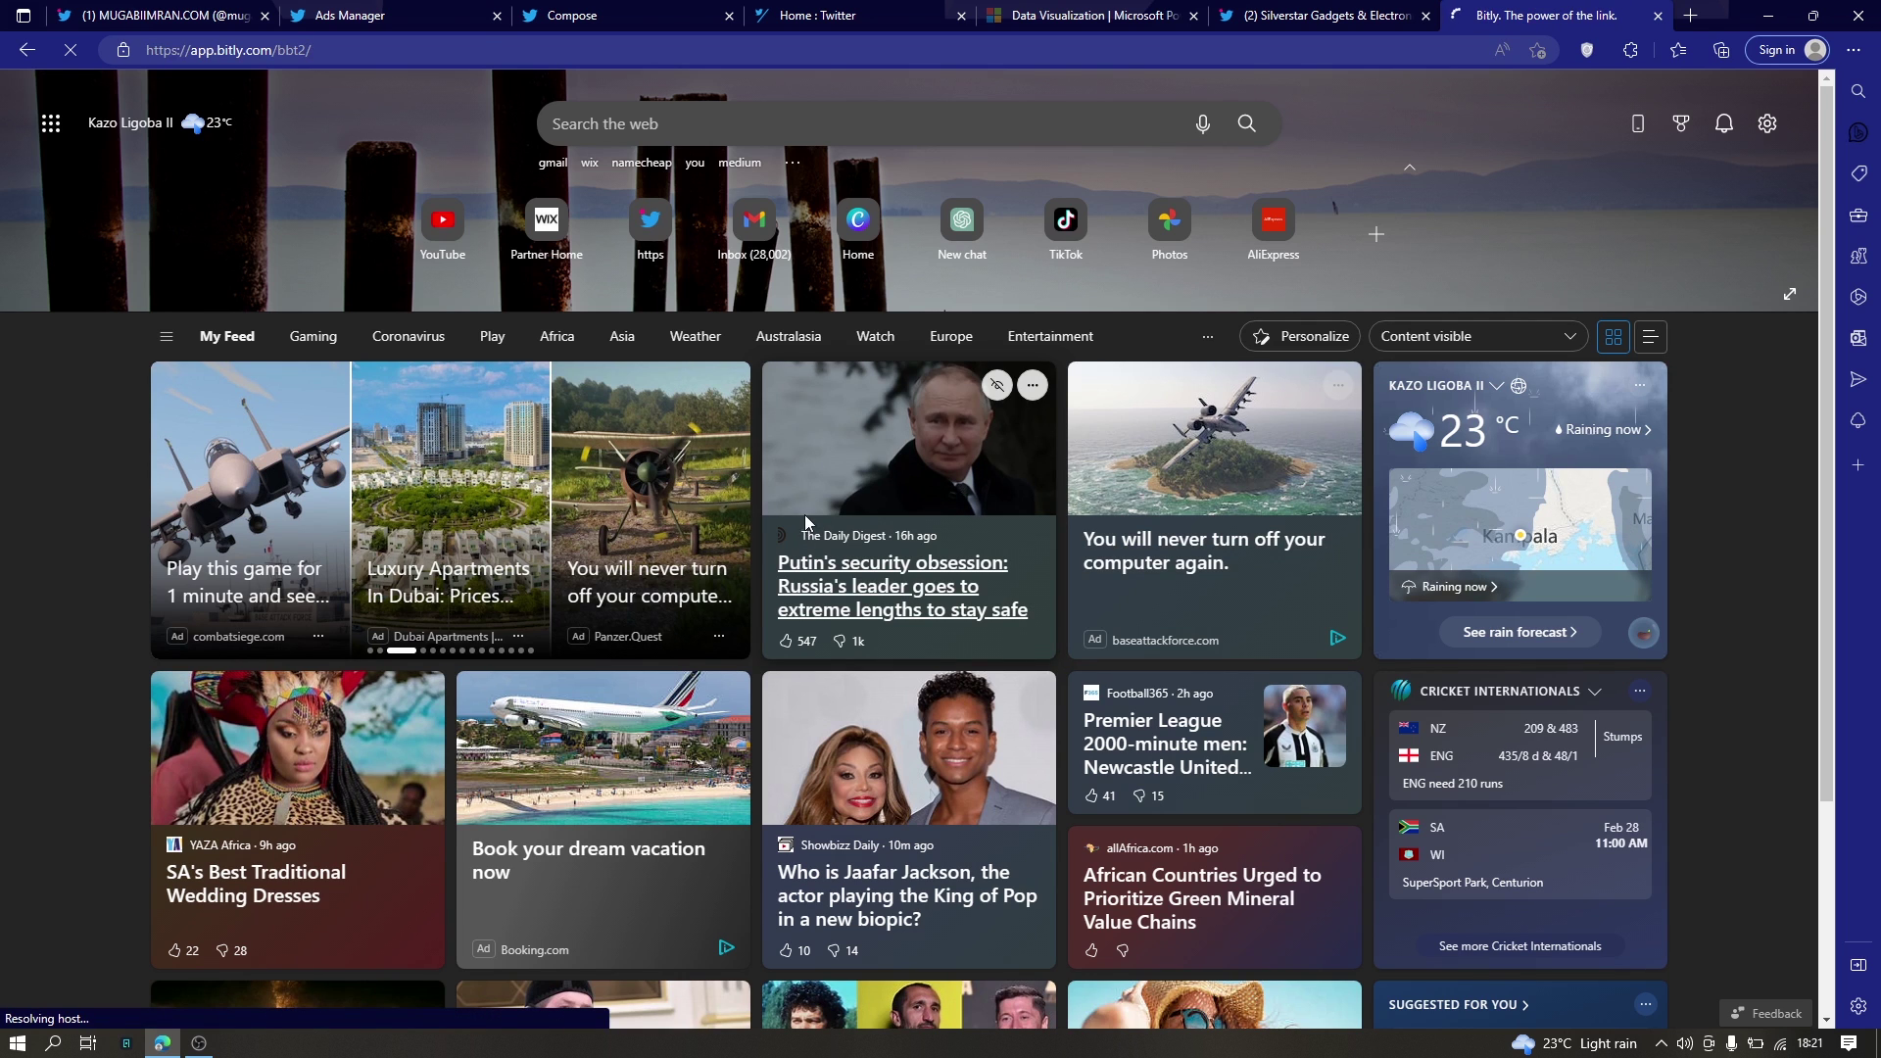
Switch back to the gadget store's Twitter Ads tab with the Gadgets Ad
left_click(1323, 14)
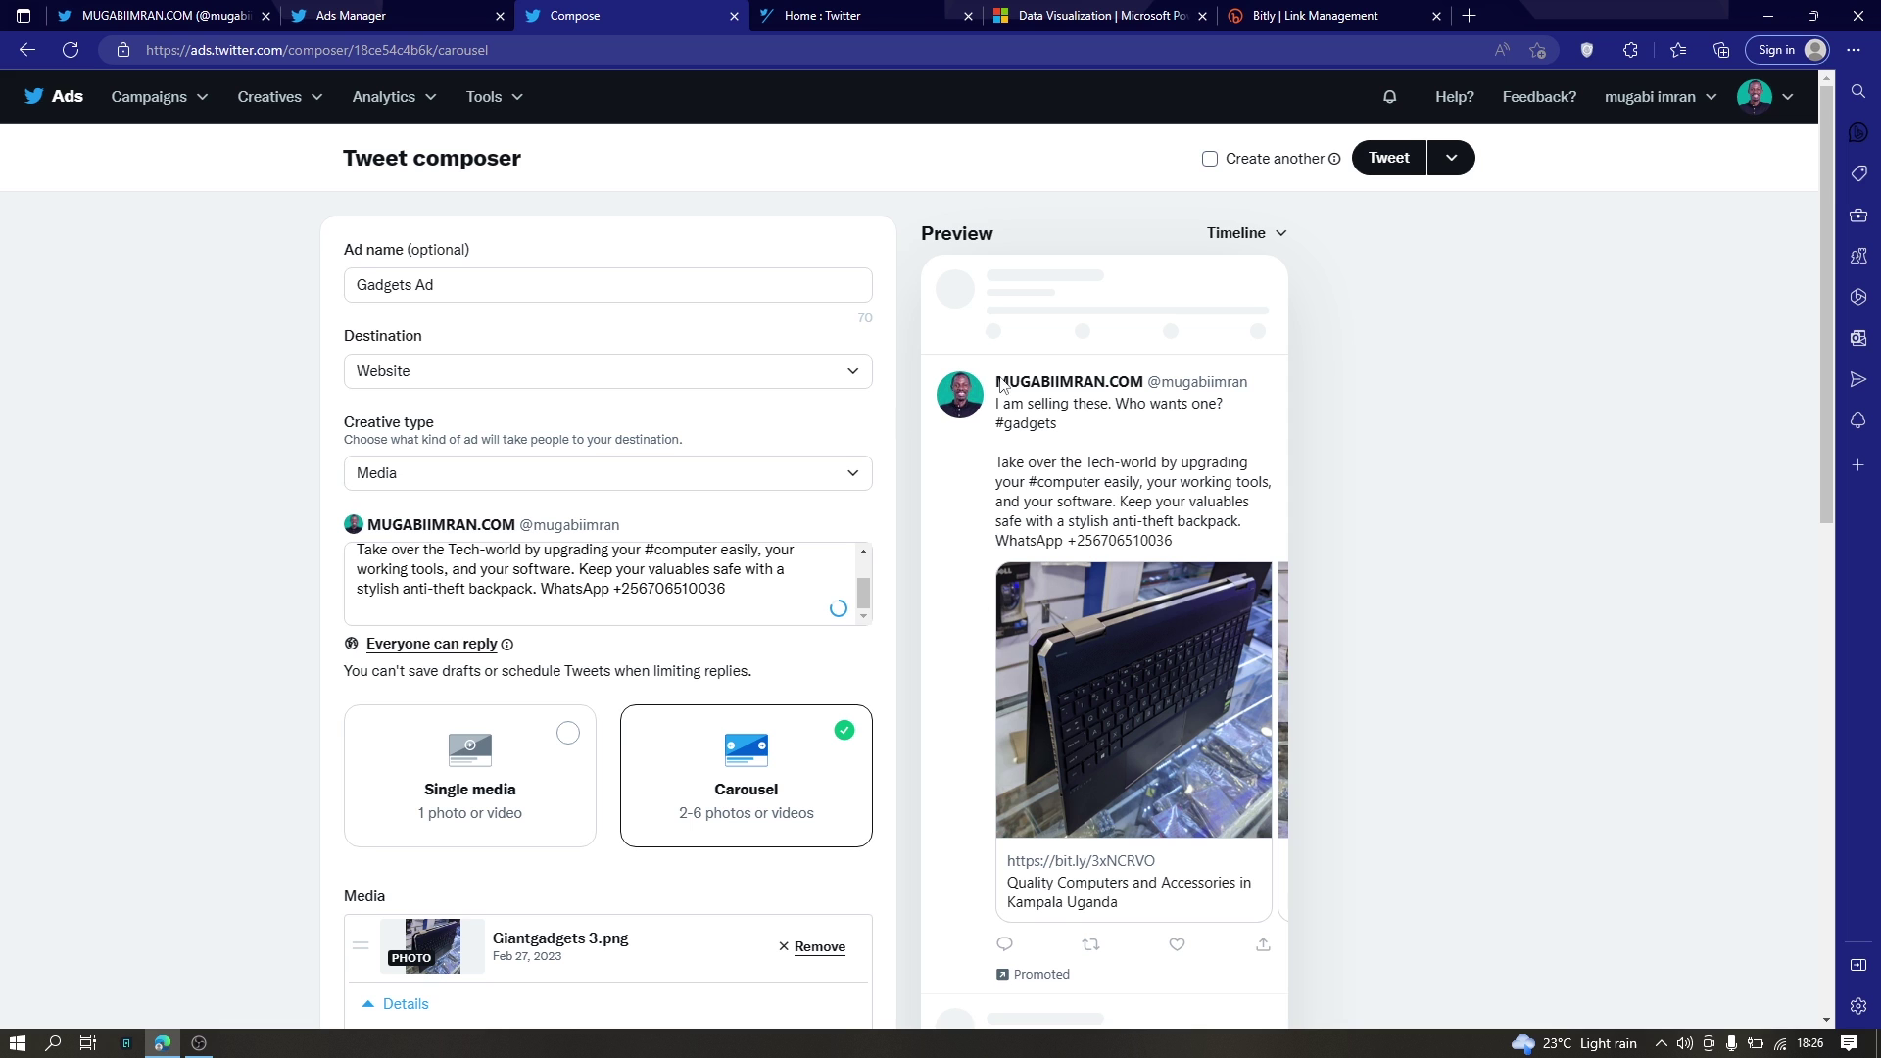
Preview the next carousel card in the ad preview
scroll(1406, 490, "down", 15)
scroll(1406, 491, "up", 12)
mouse_move(1205, 592)
left_click(1242, 742)
Put the WhatsApp number on its own line and move #gadgets from the first line
left_click(540, 587)
key("Return")
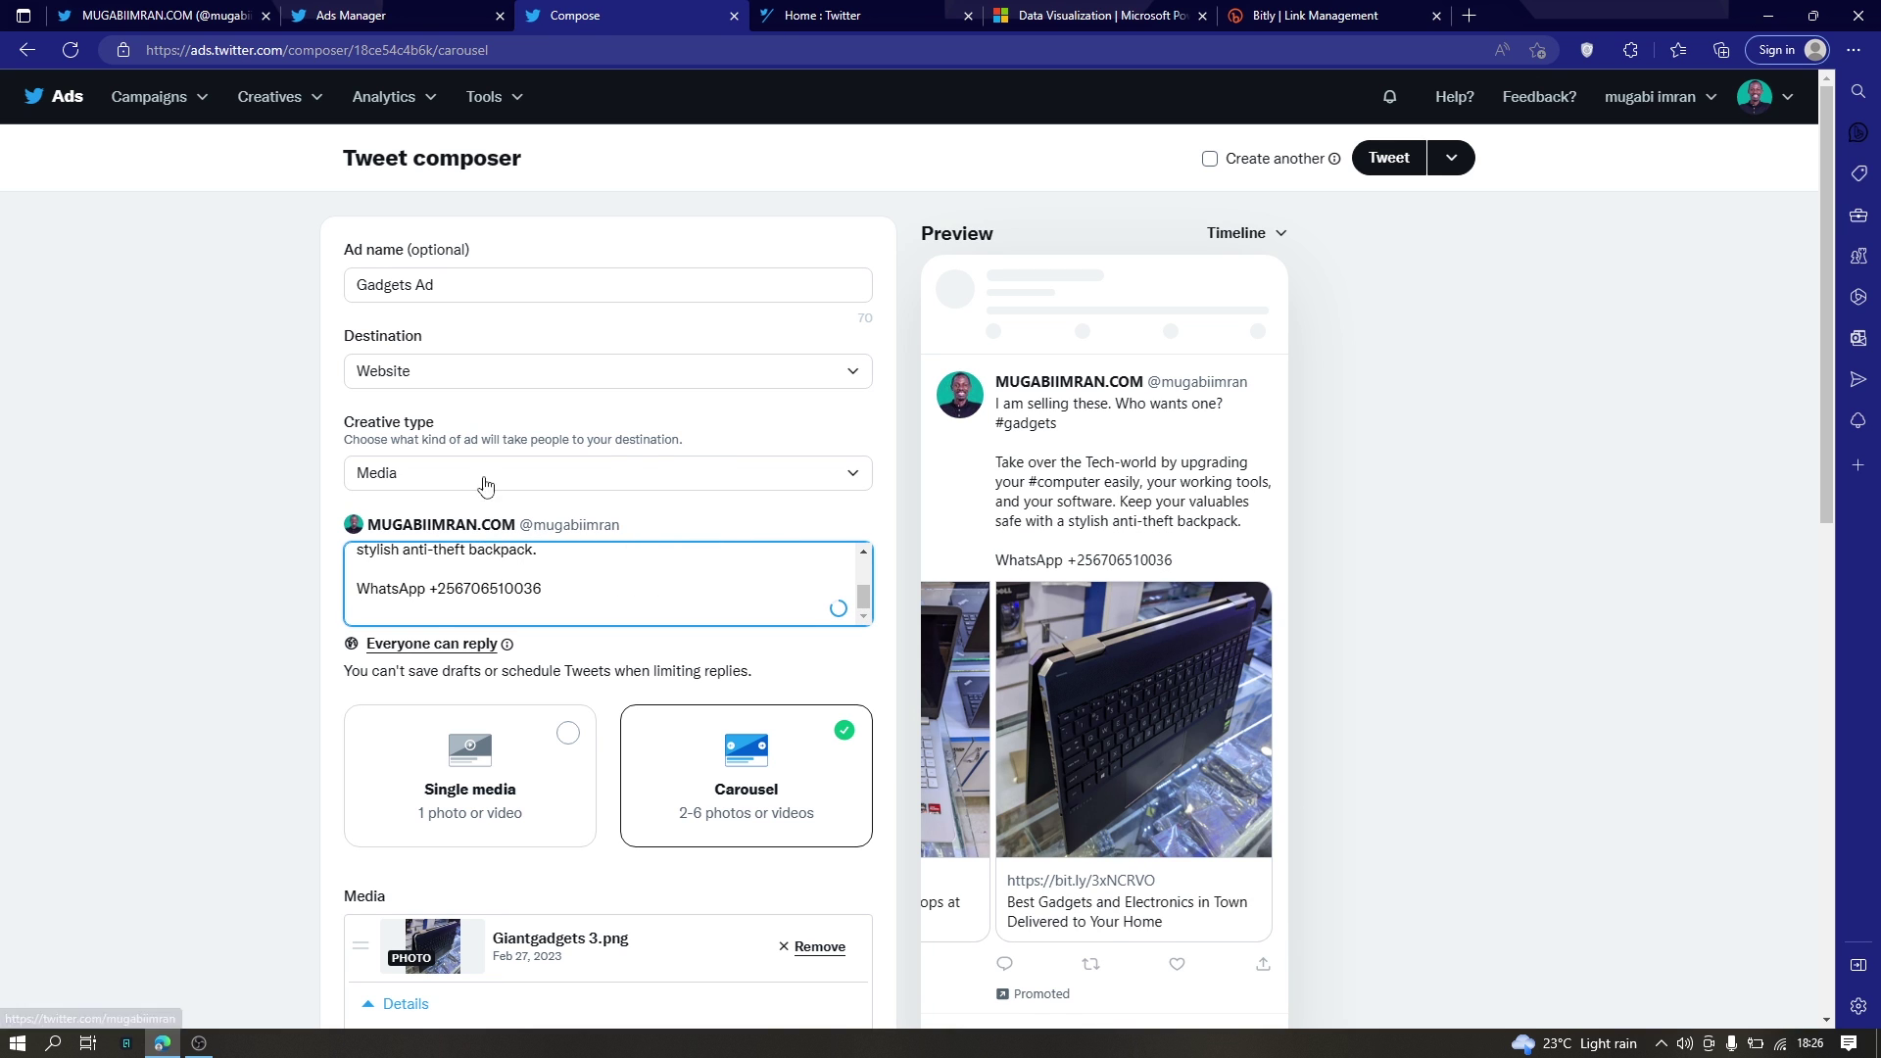
scroll(410, 593, "up", 1)
scroll(409, 593, "up", 1)
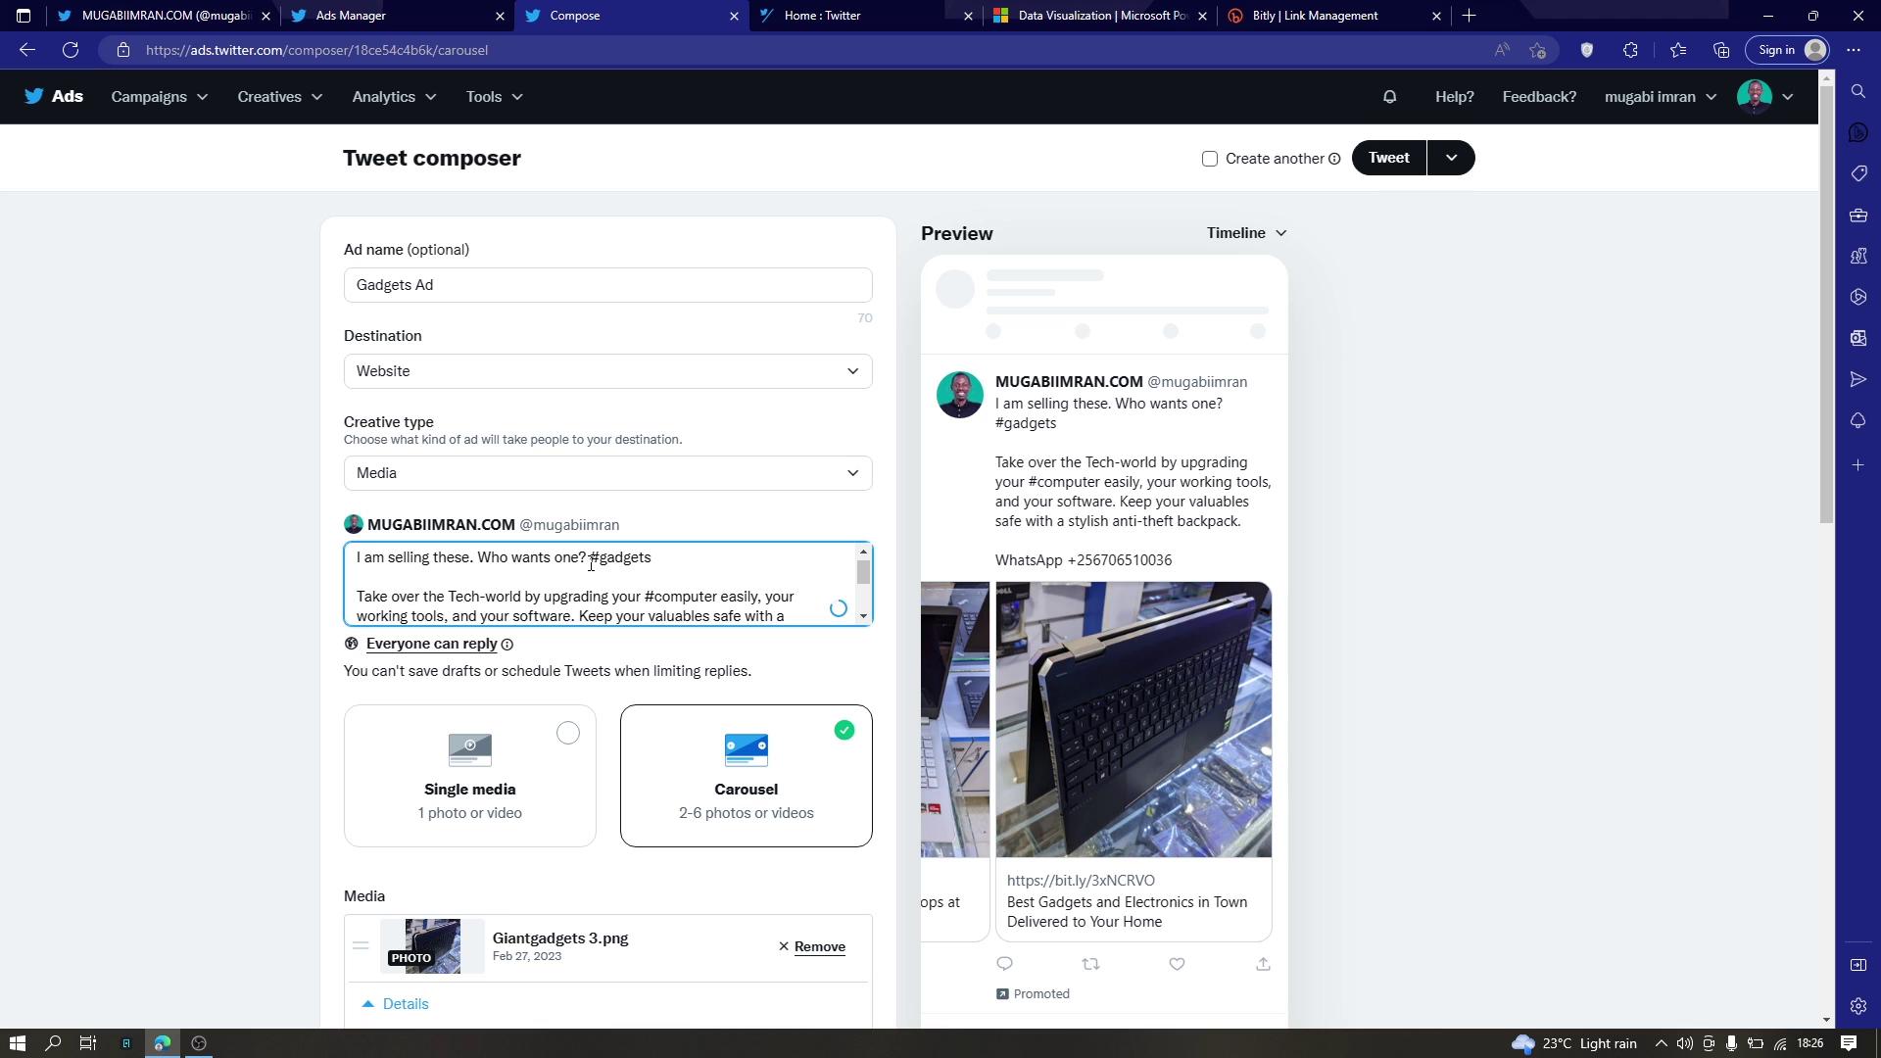
left_click_drag(591, 565, 766, 563)
key("ctrl+z")
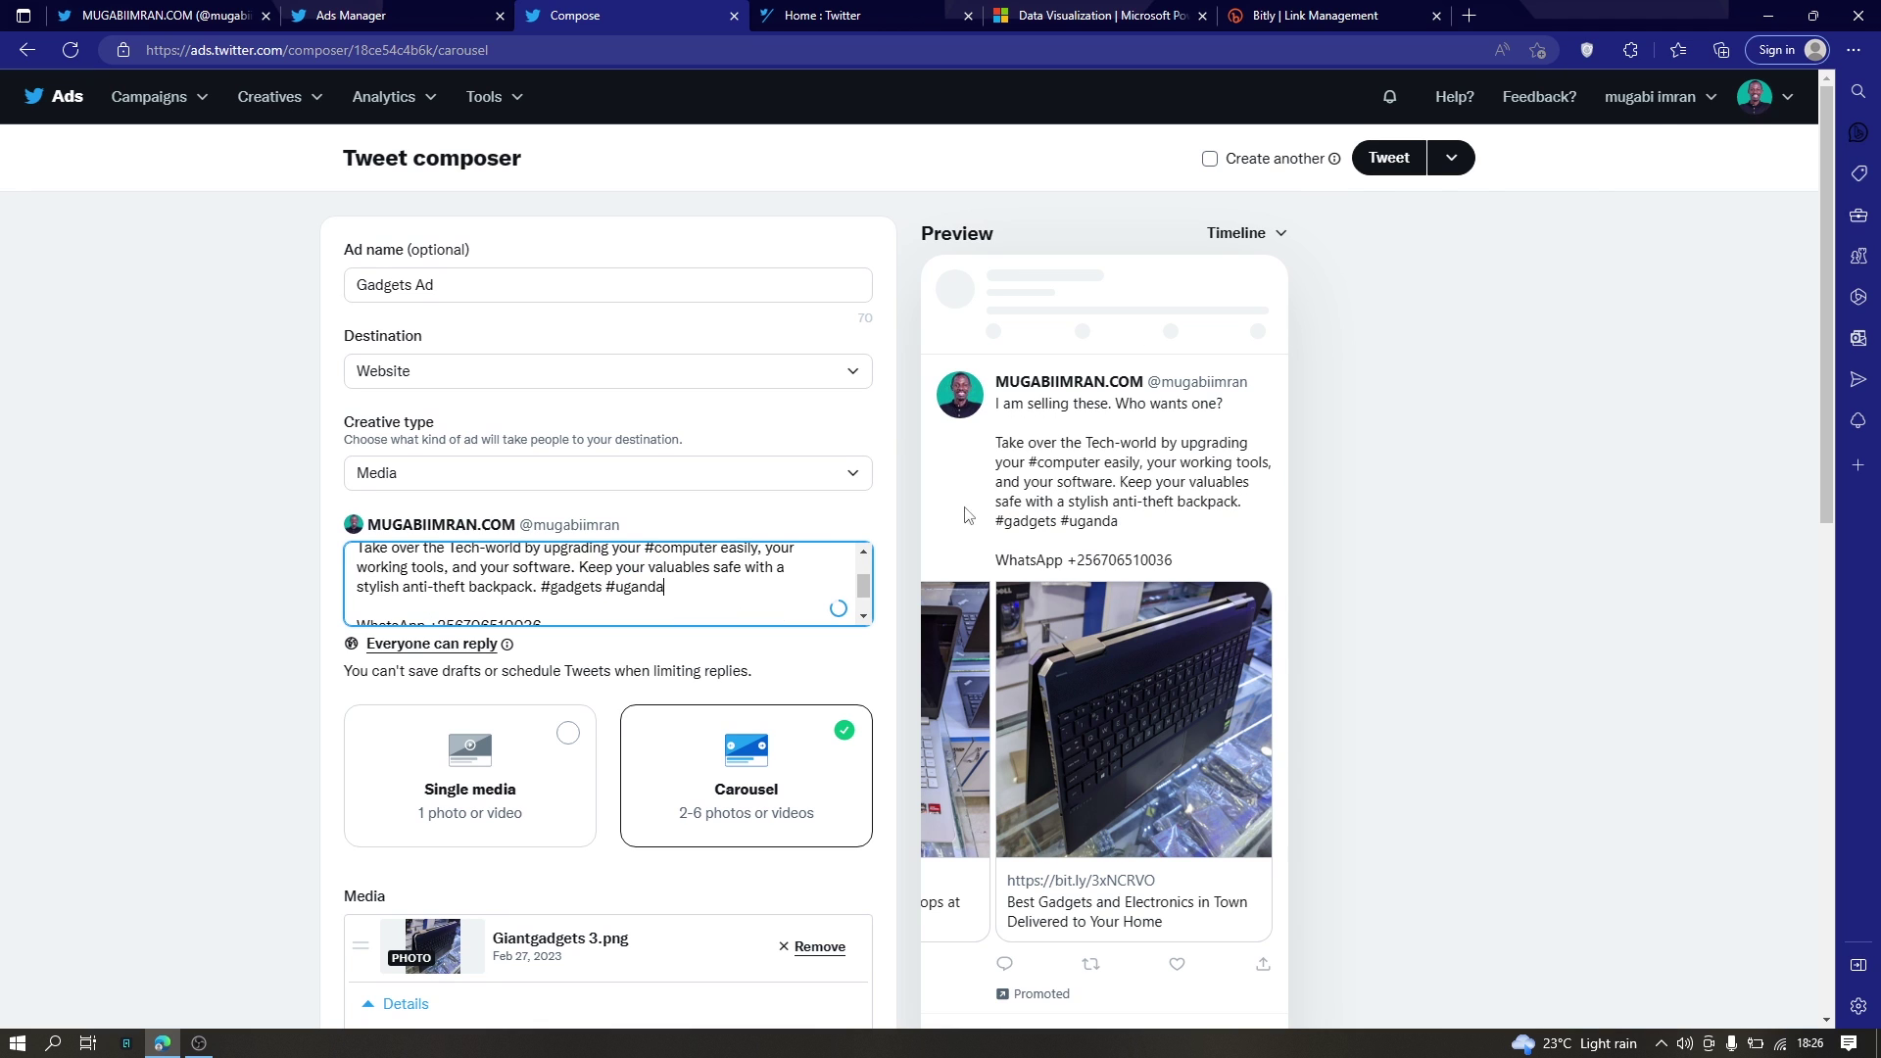
Publish the Gadgets Ad carousel Tweet without saving a draft or scheduling it
left_click(1451, 160)
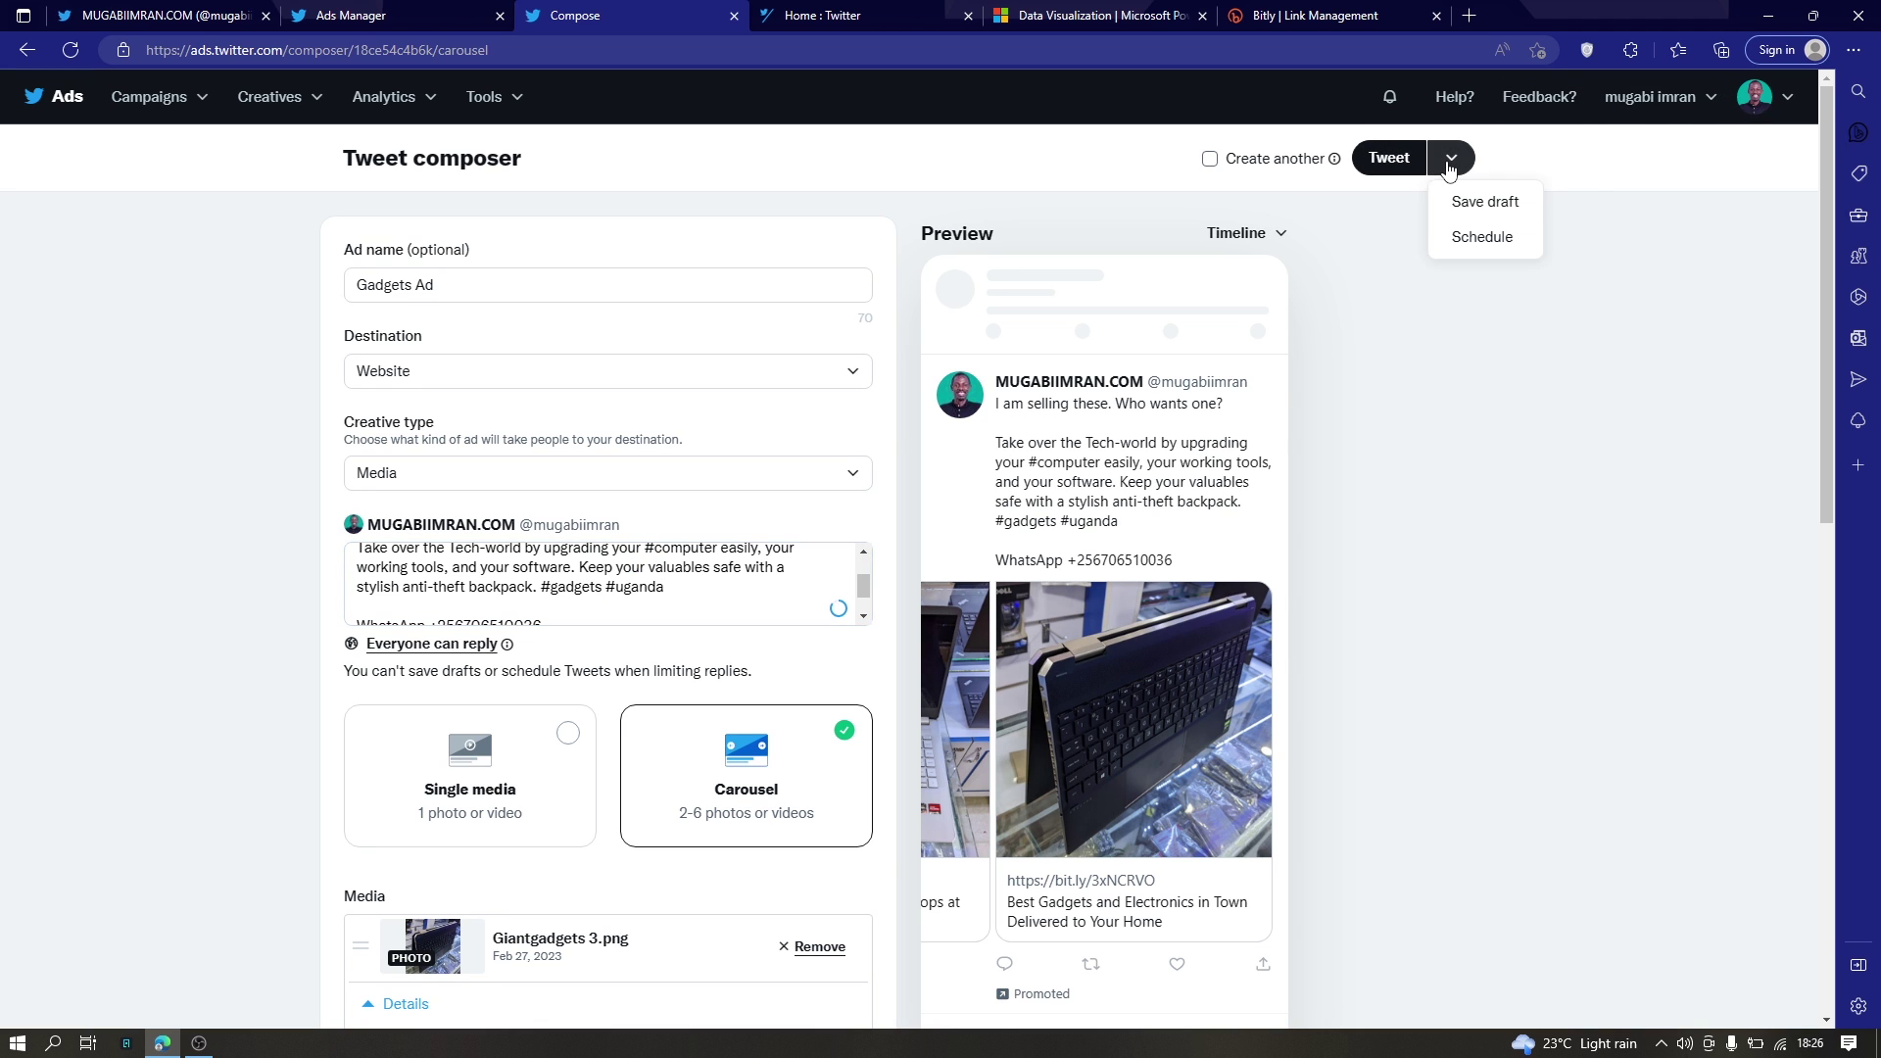
left_click(1450, 168)
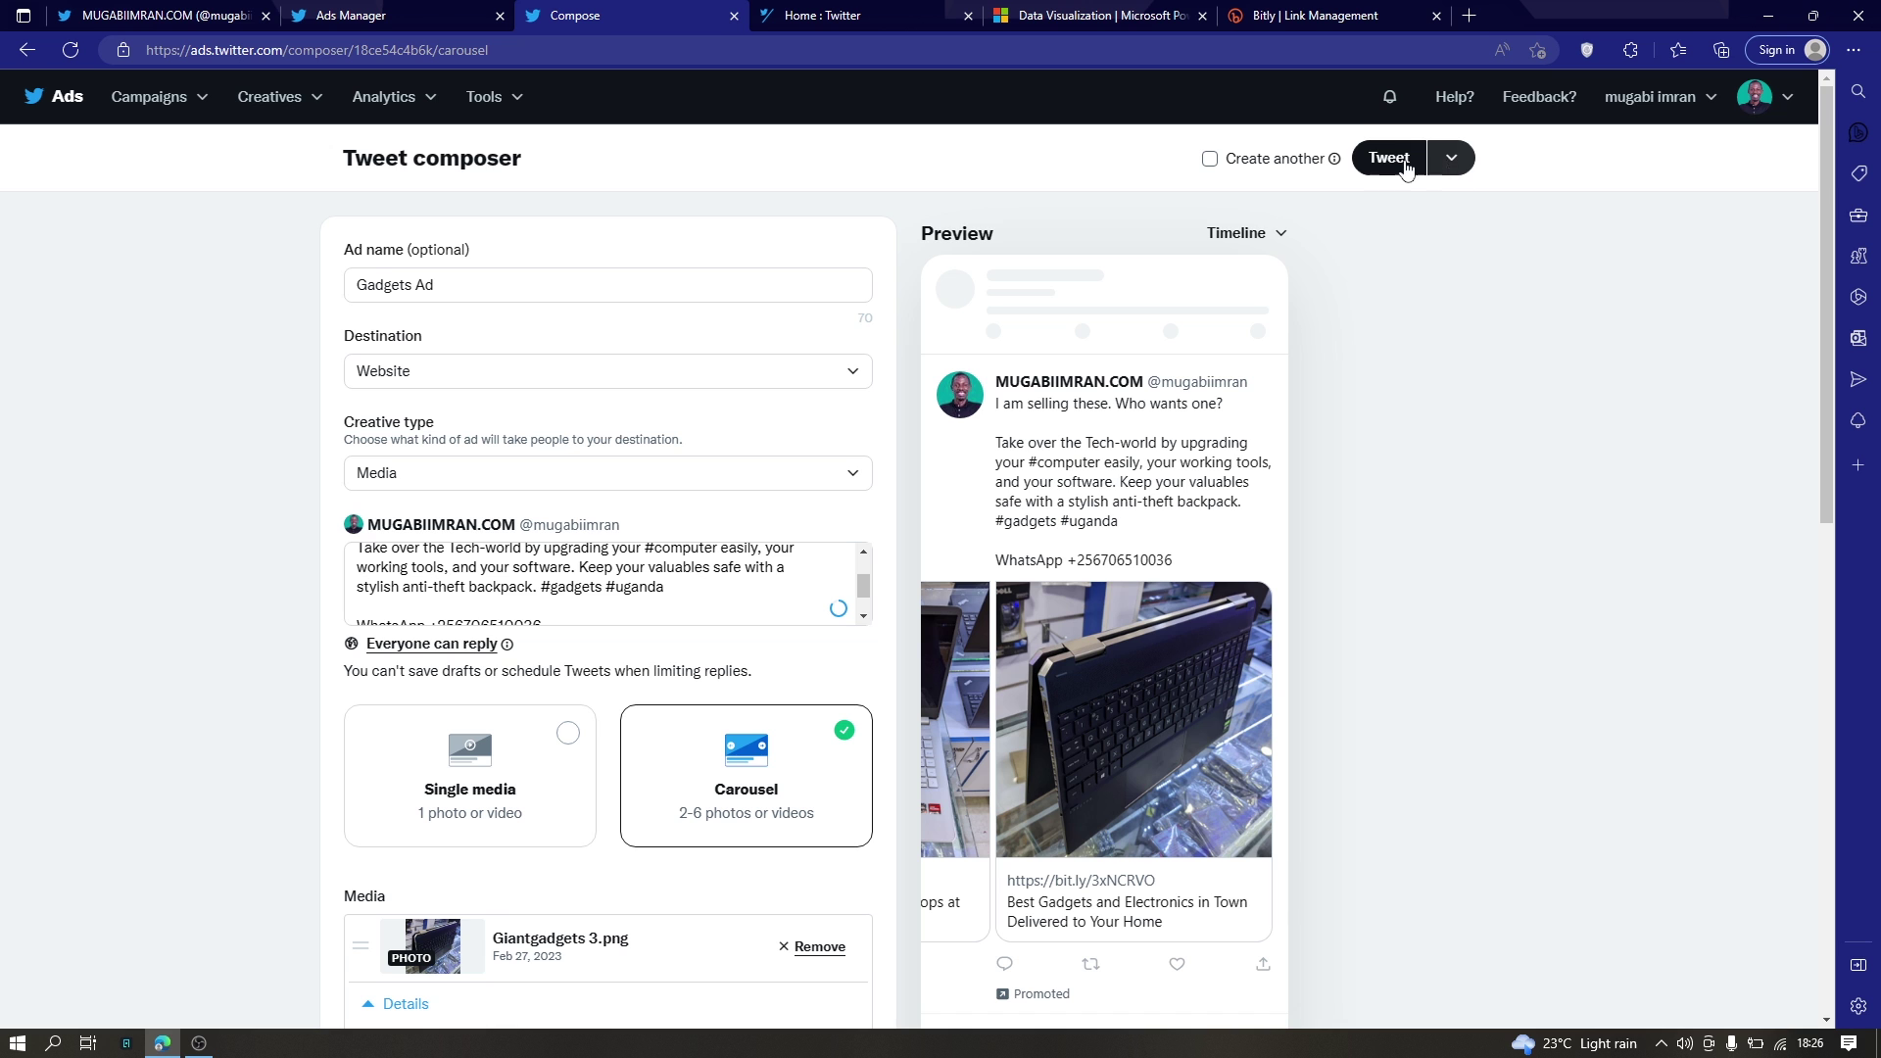
scroll(1058, 534, "down", 2)
scroll(1063, 520, "up", 2)
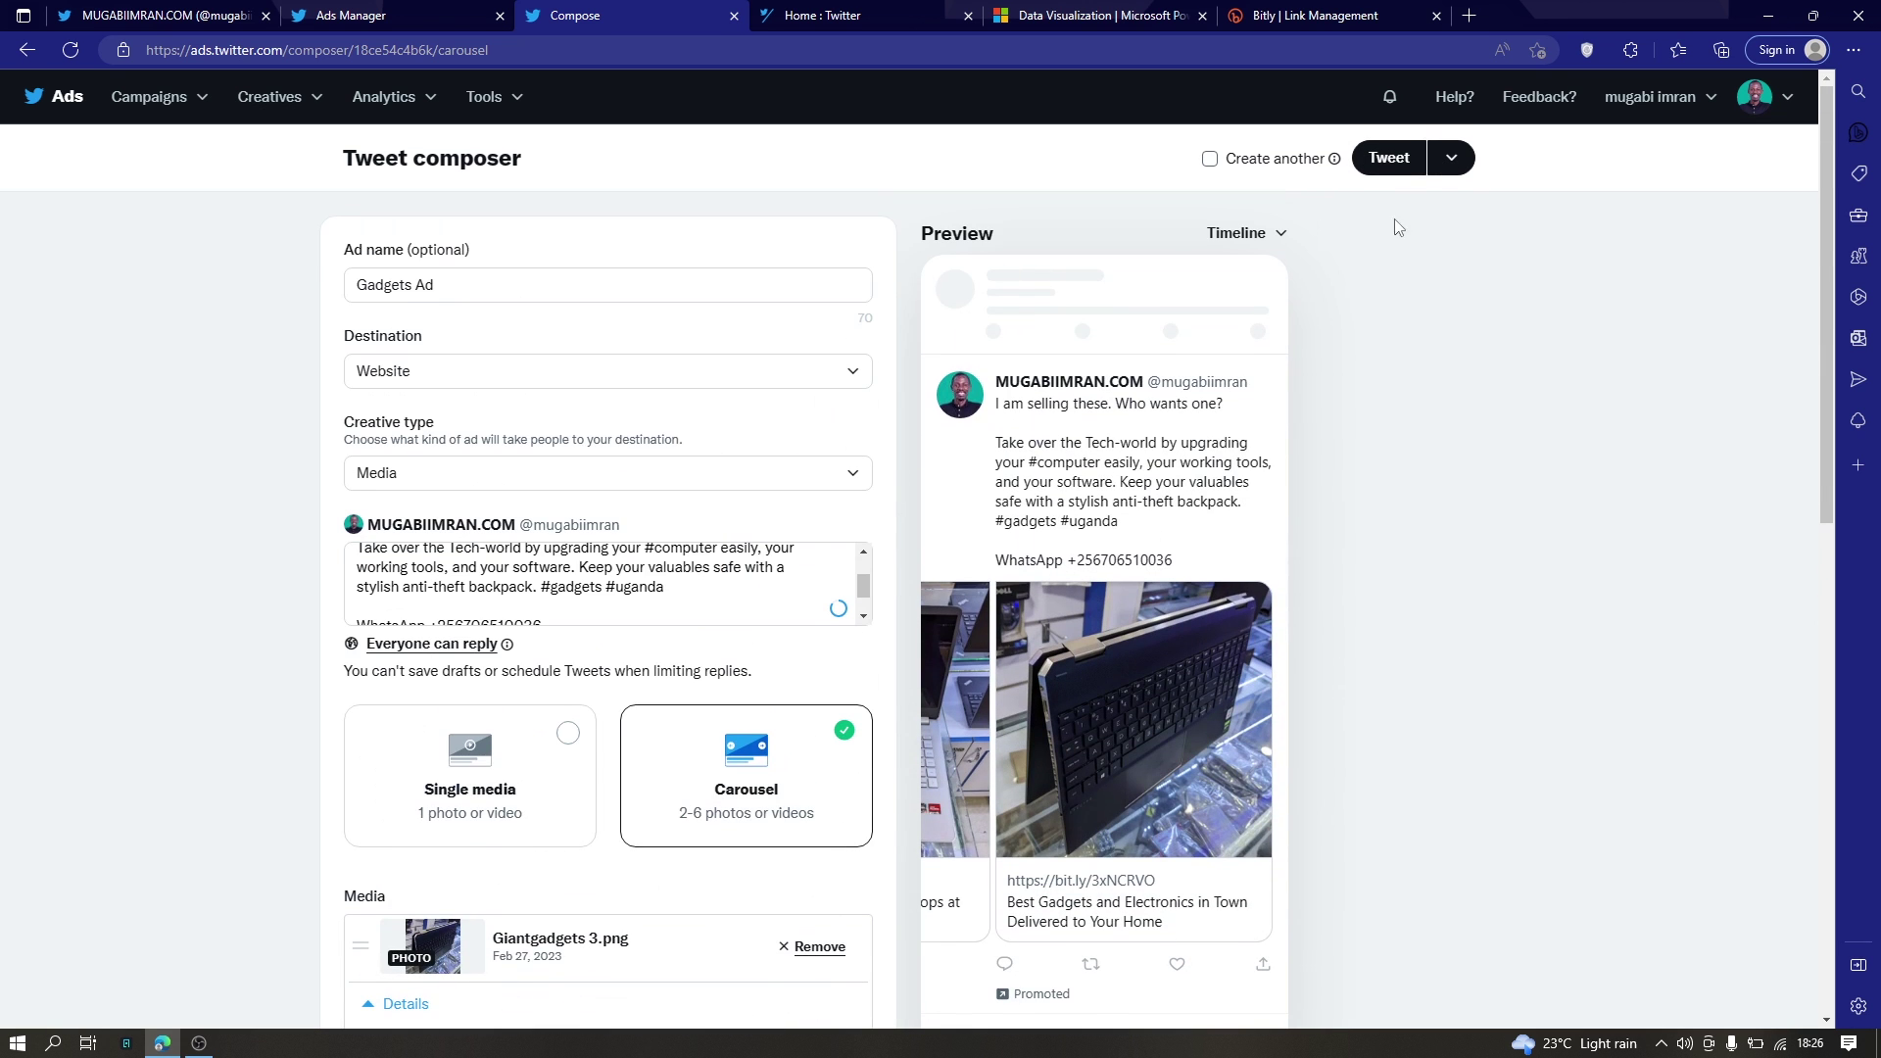
left_click(1376, 166)
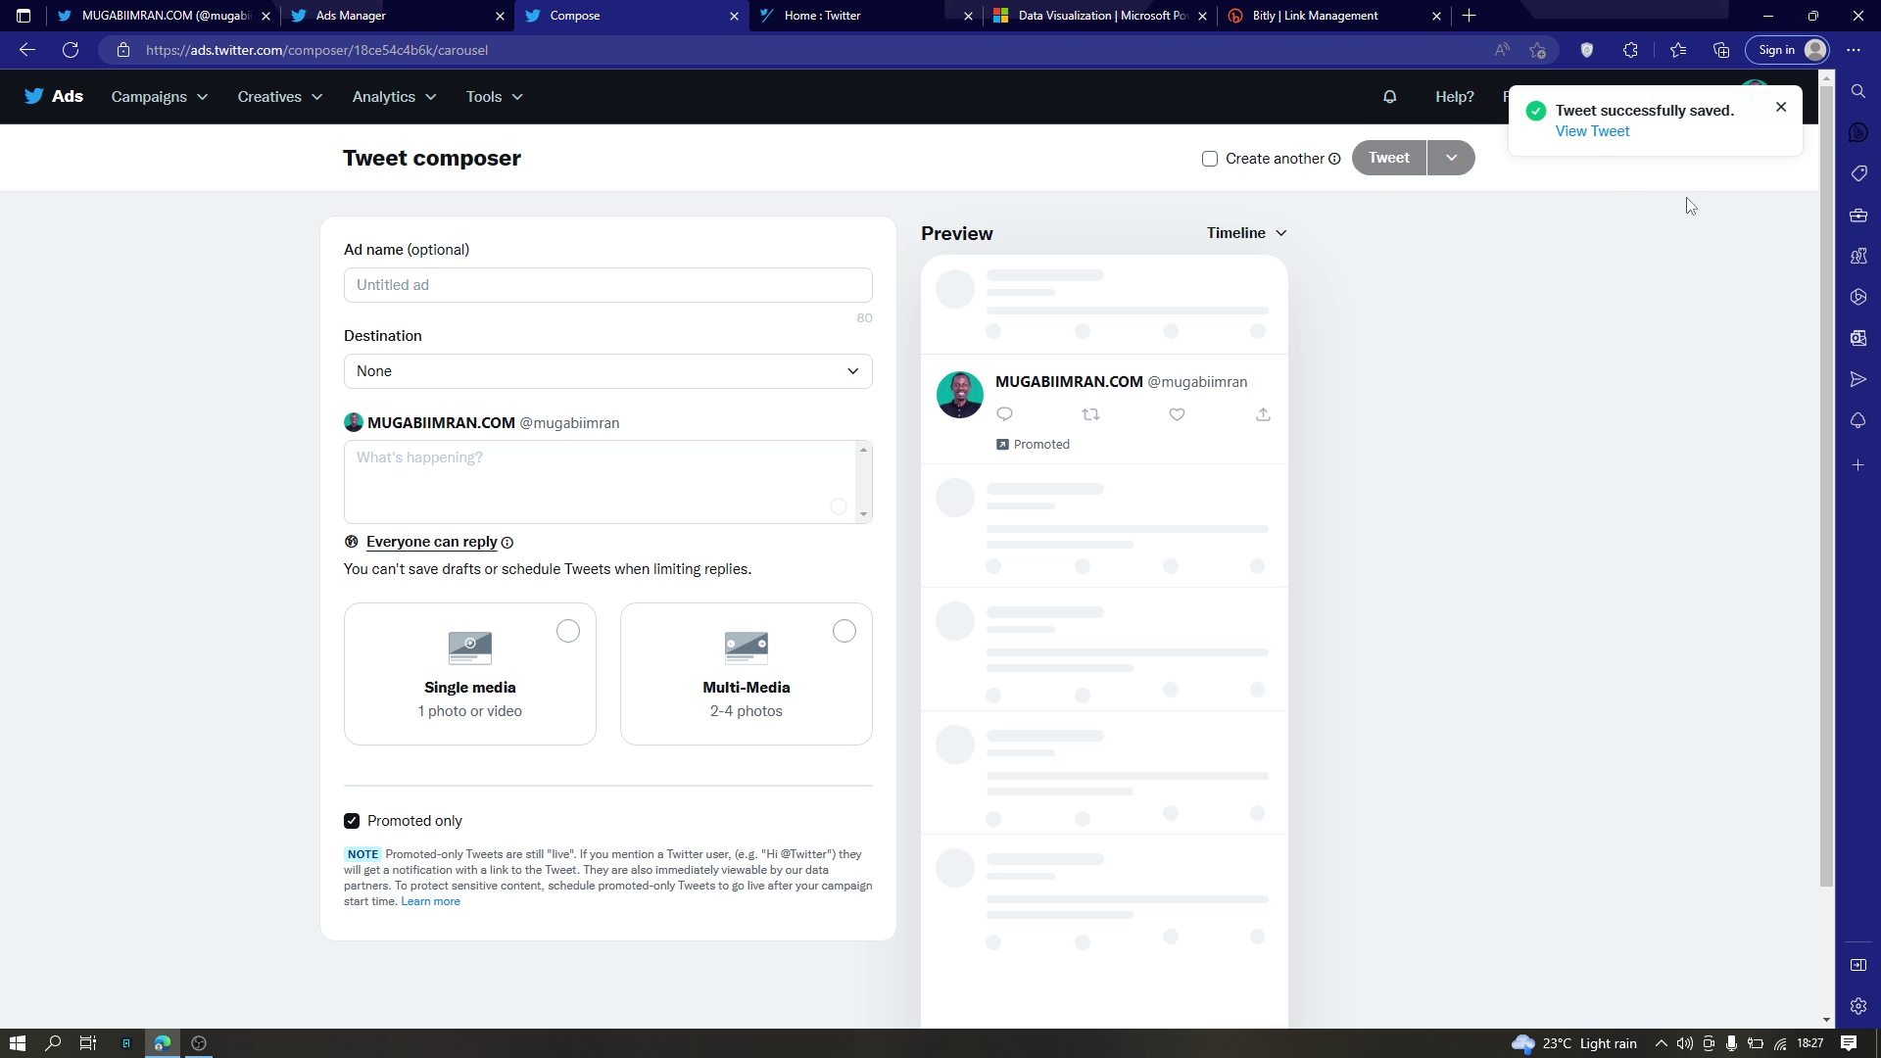
View the newly published carousel Tweet live, then go to the account's profile page
left_click(1592, 131)
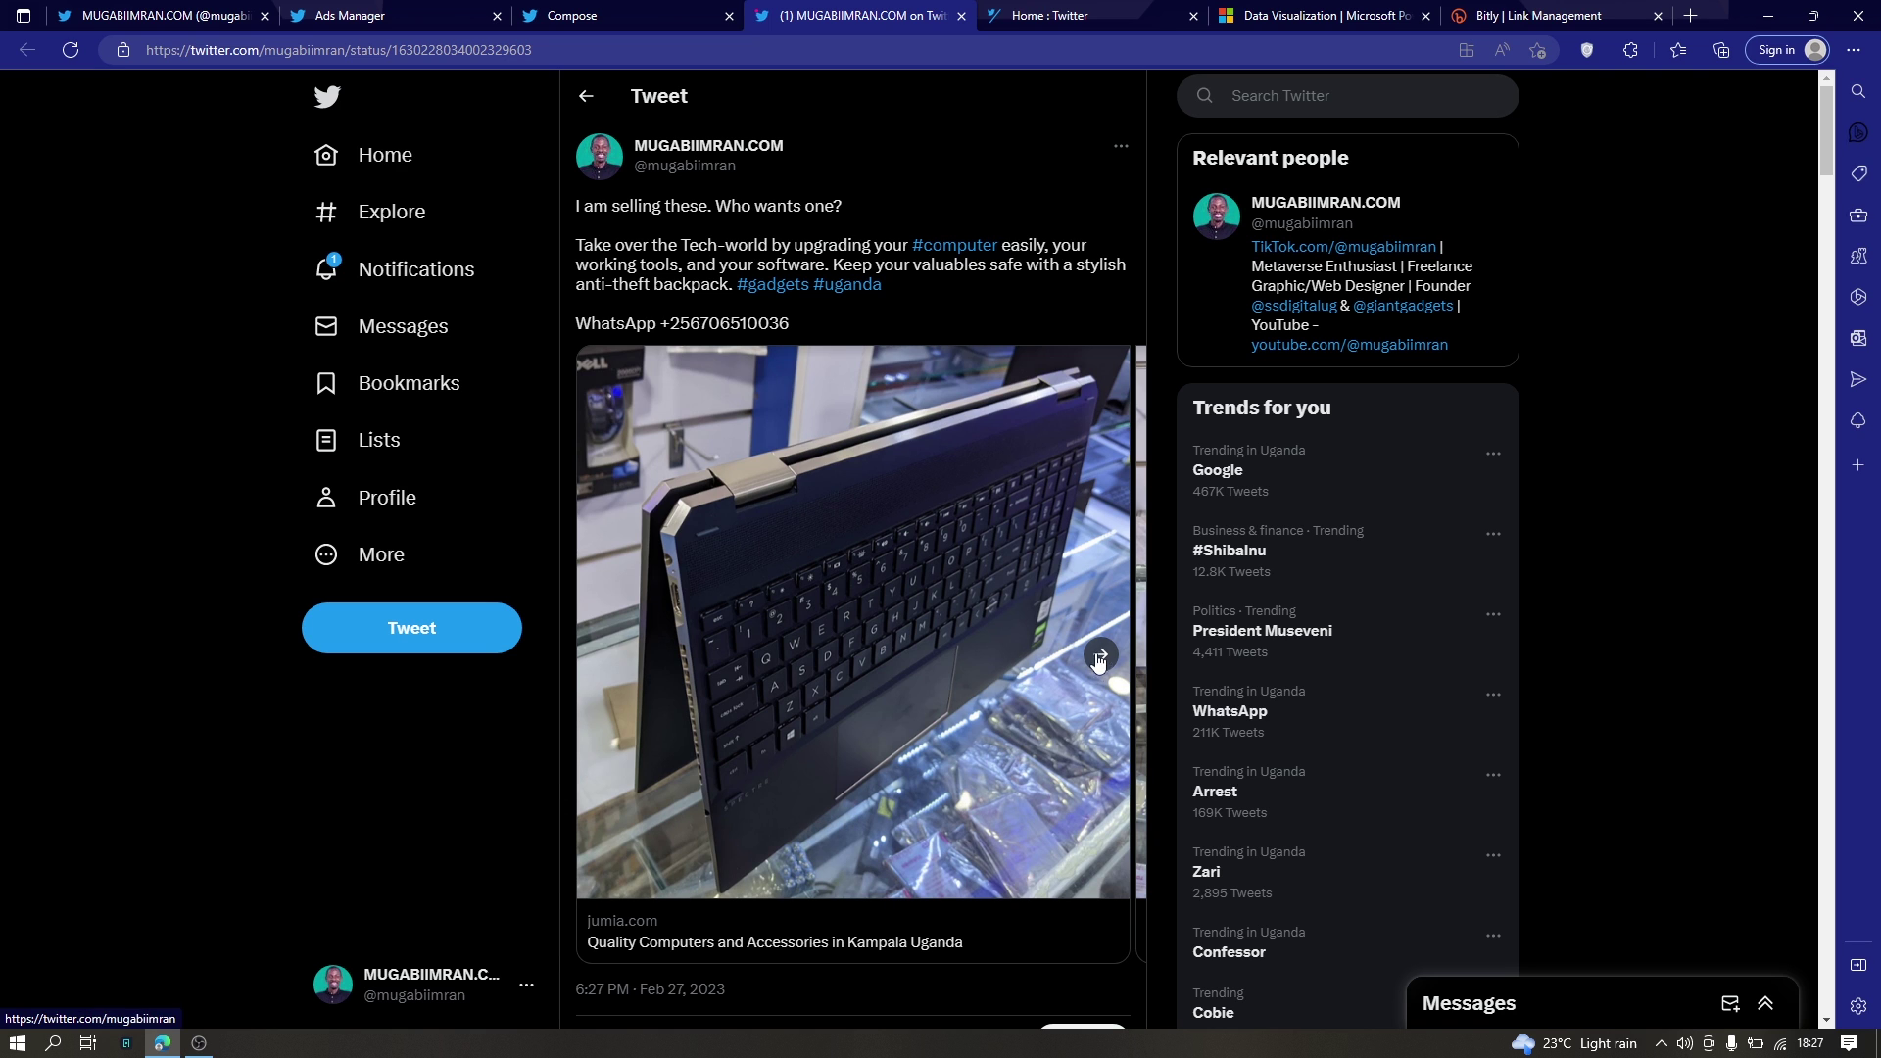
left_click(365, 517)
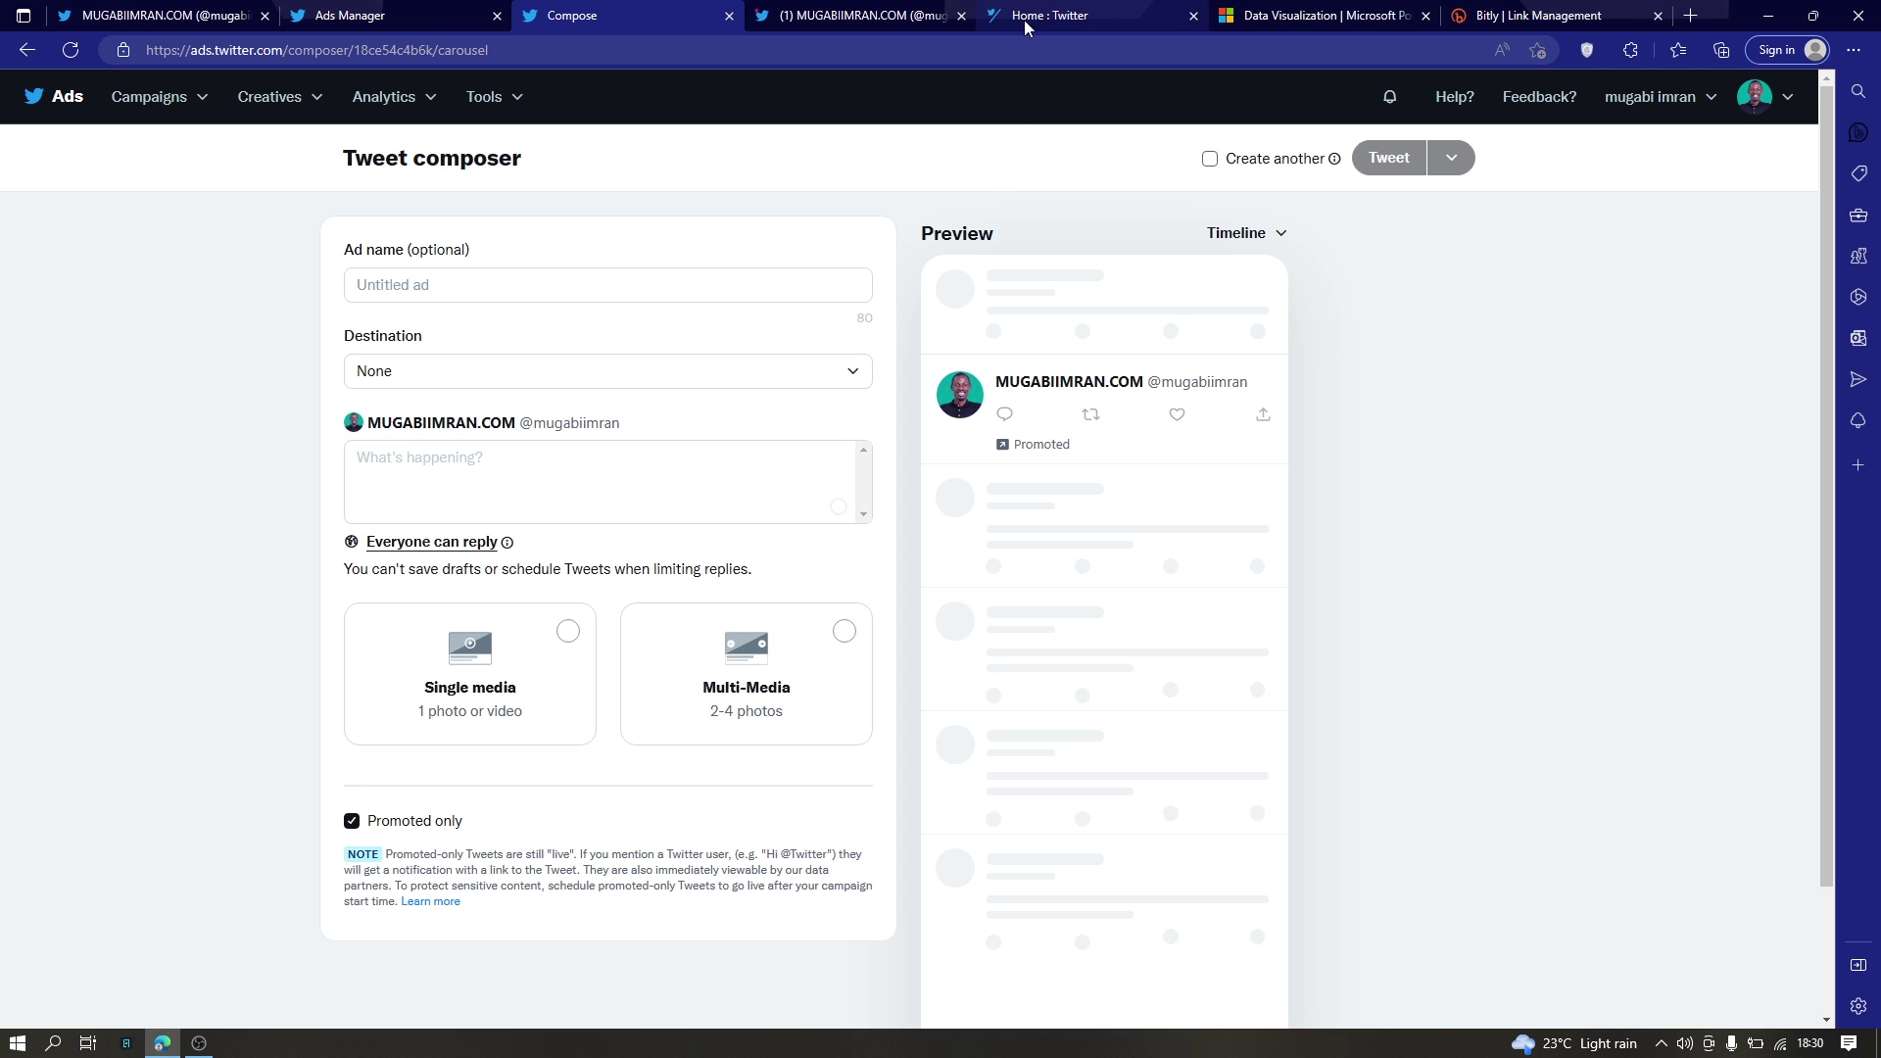
left_click(1073, 14)
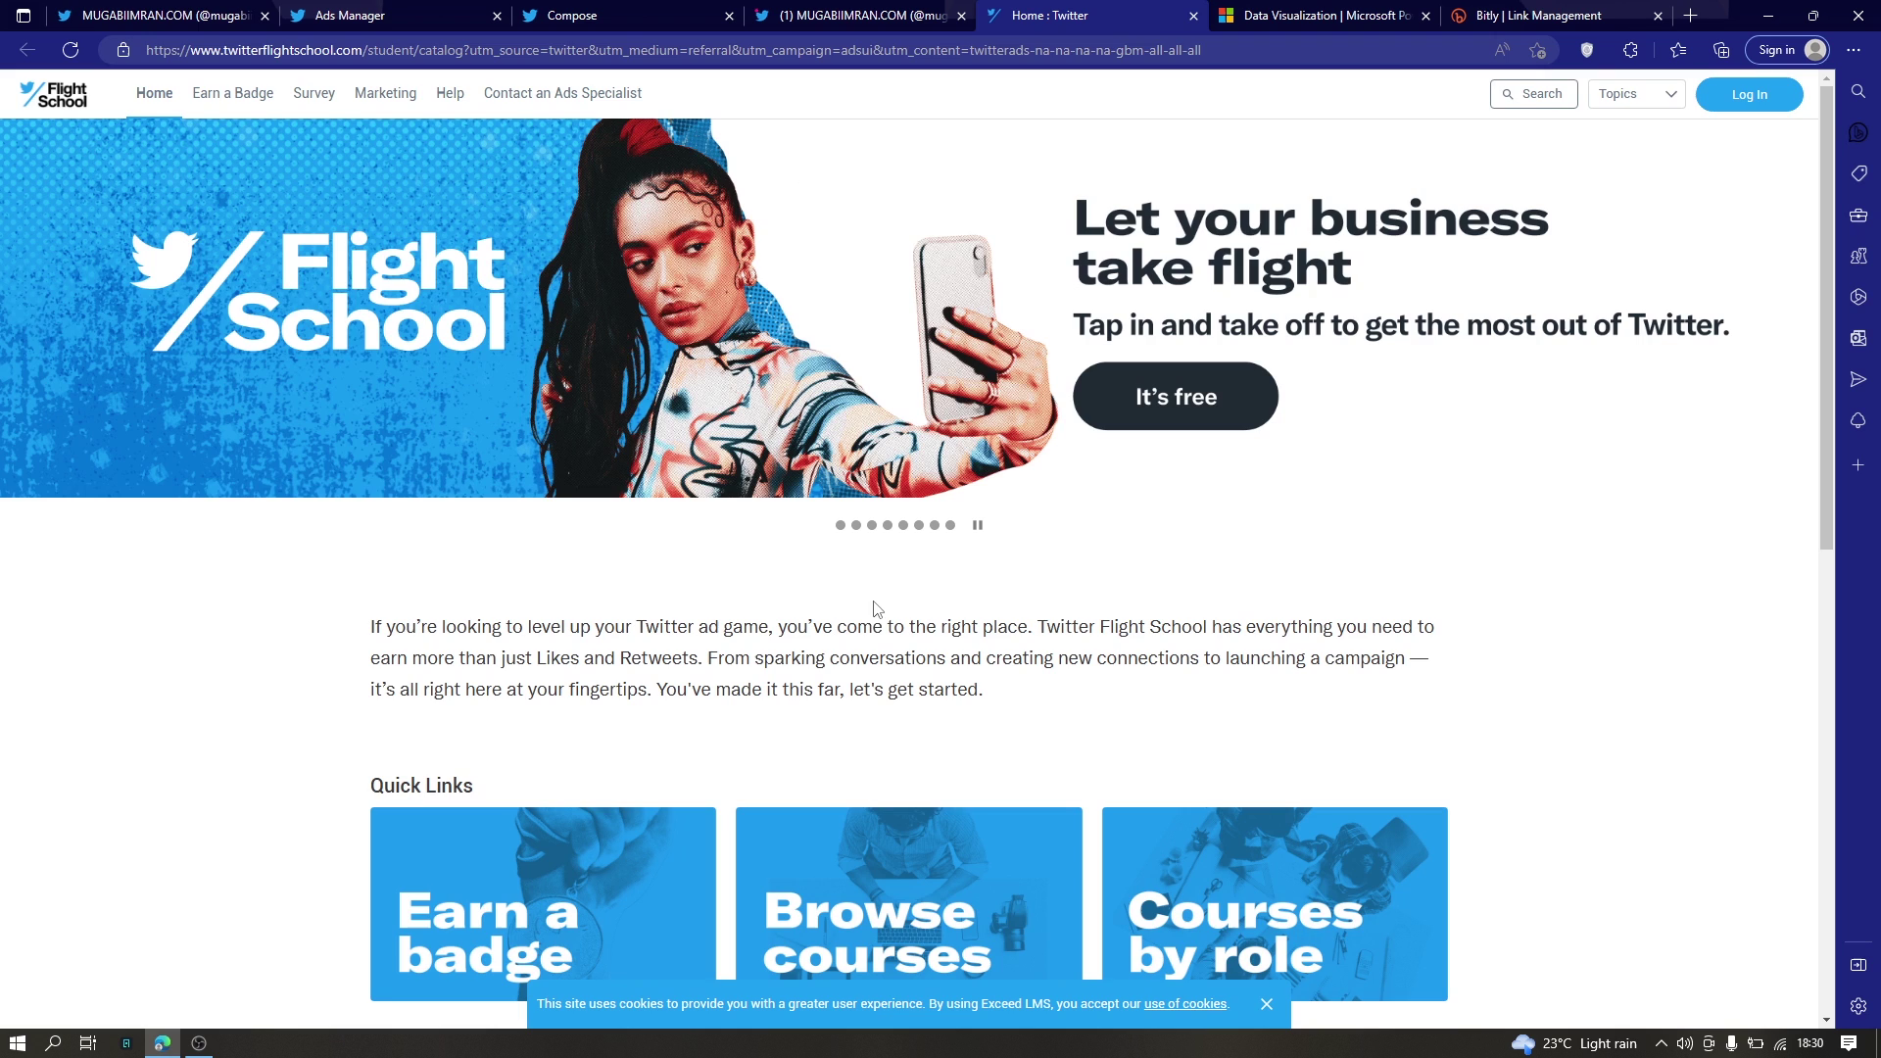
left_click(196, 14)
left_click(412, 15)
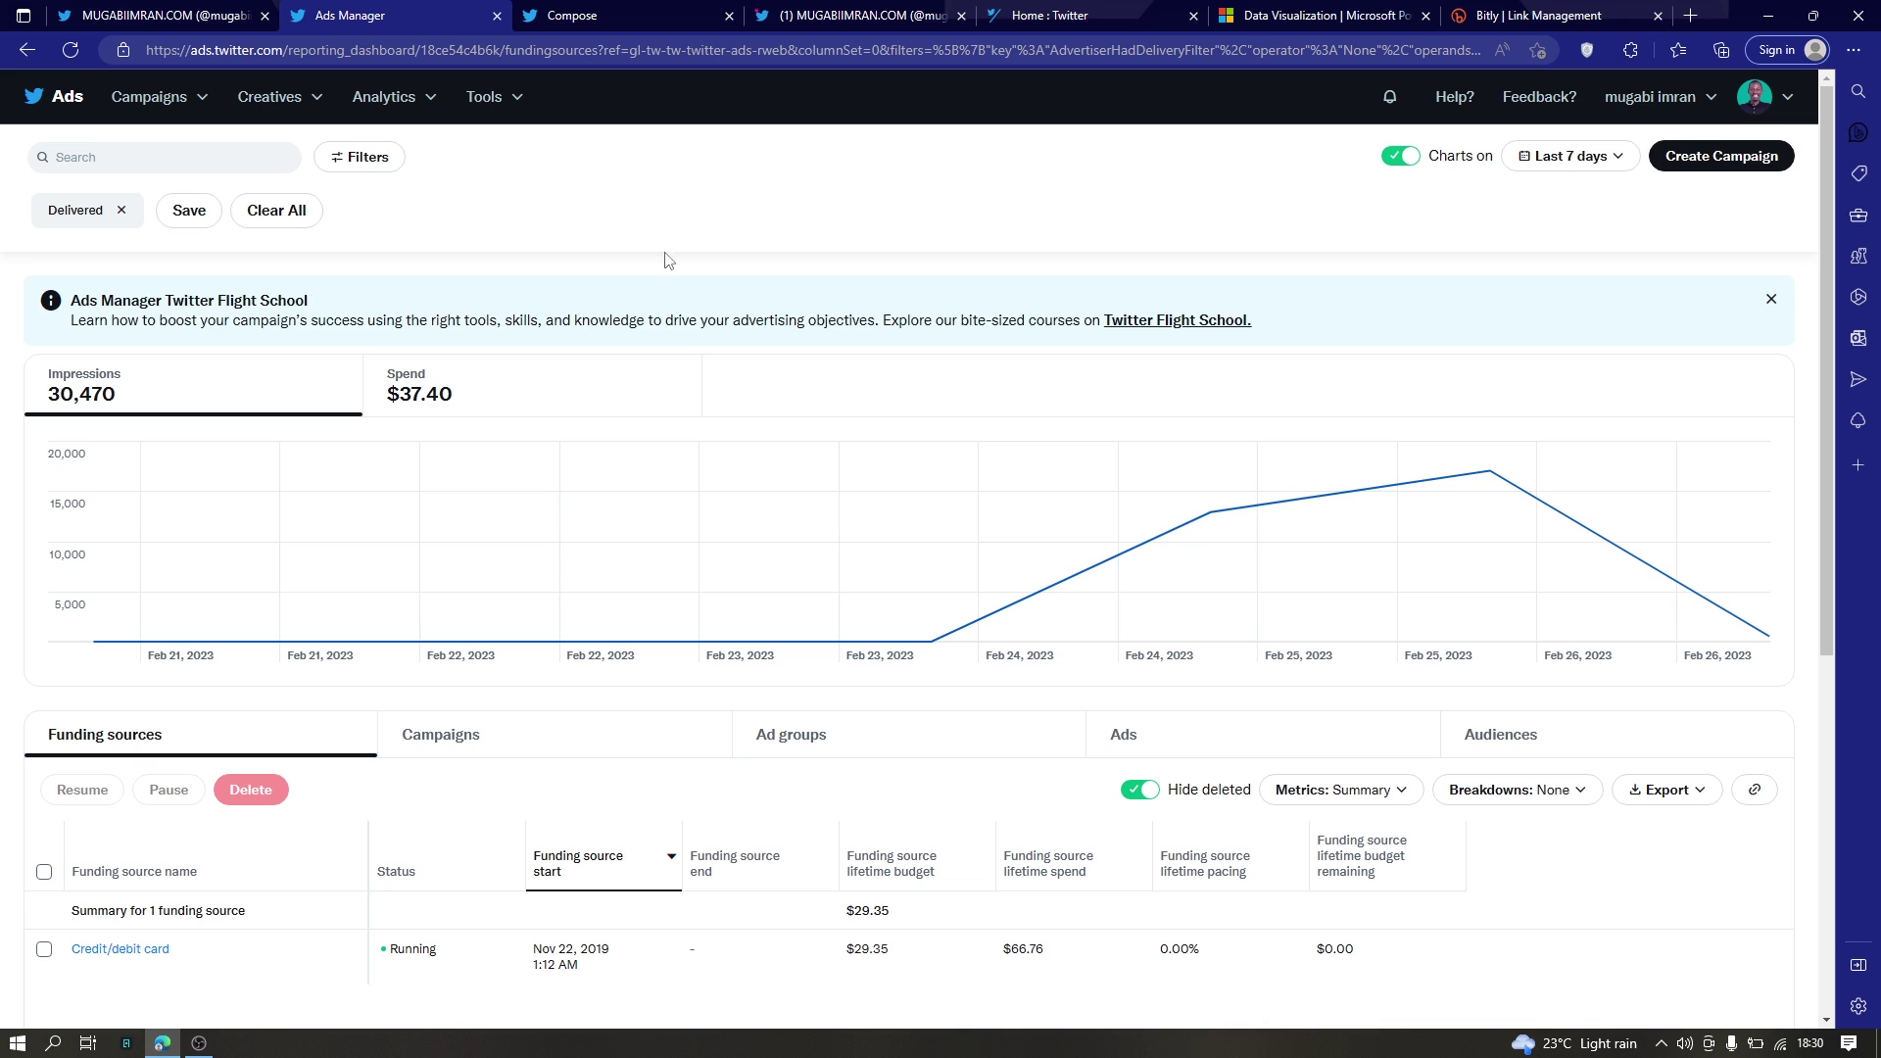
left_click(1029, 15)
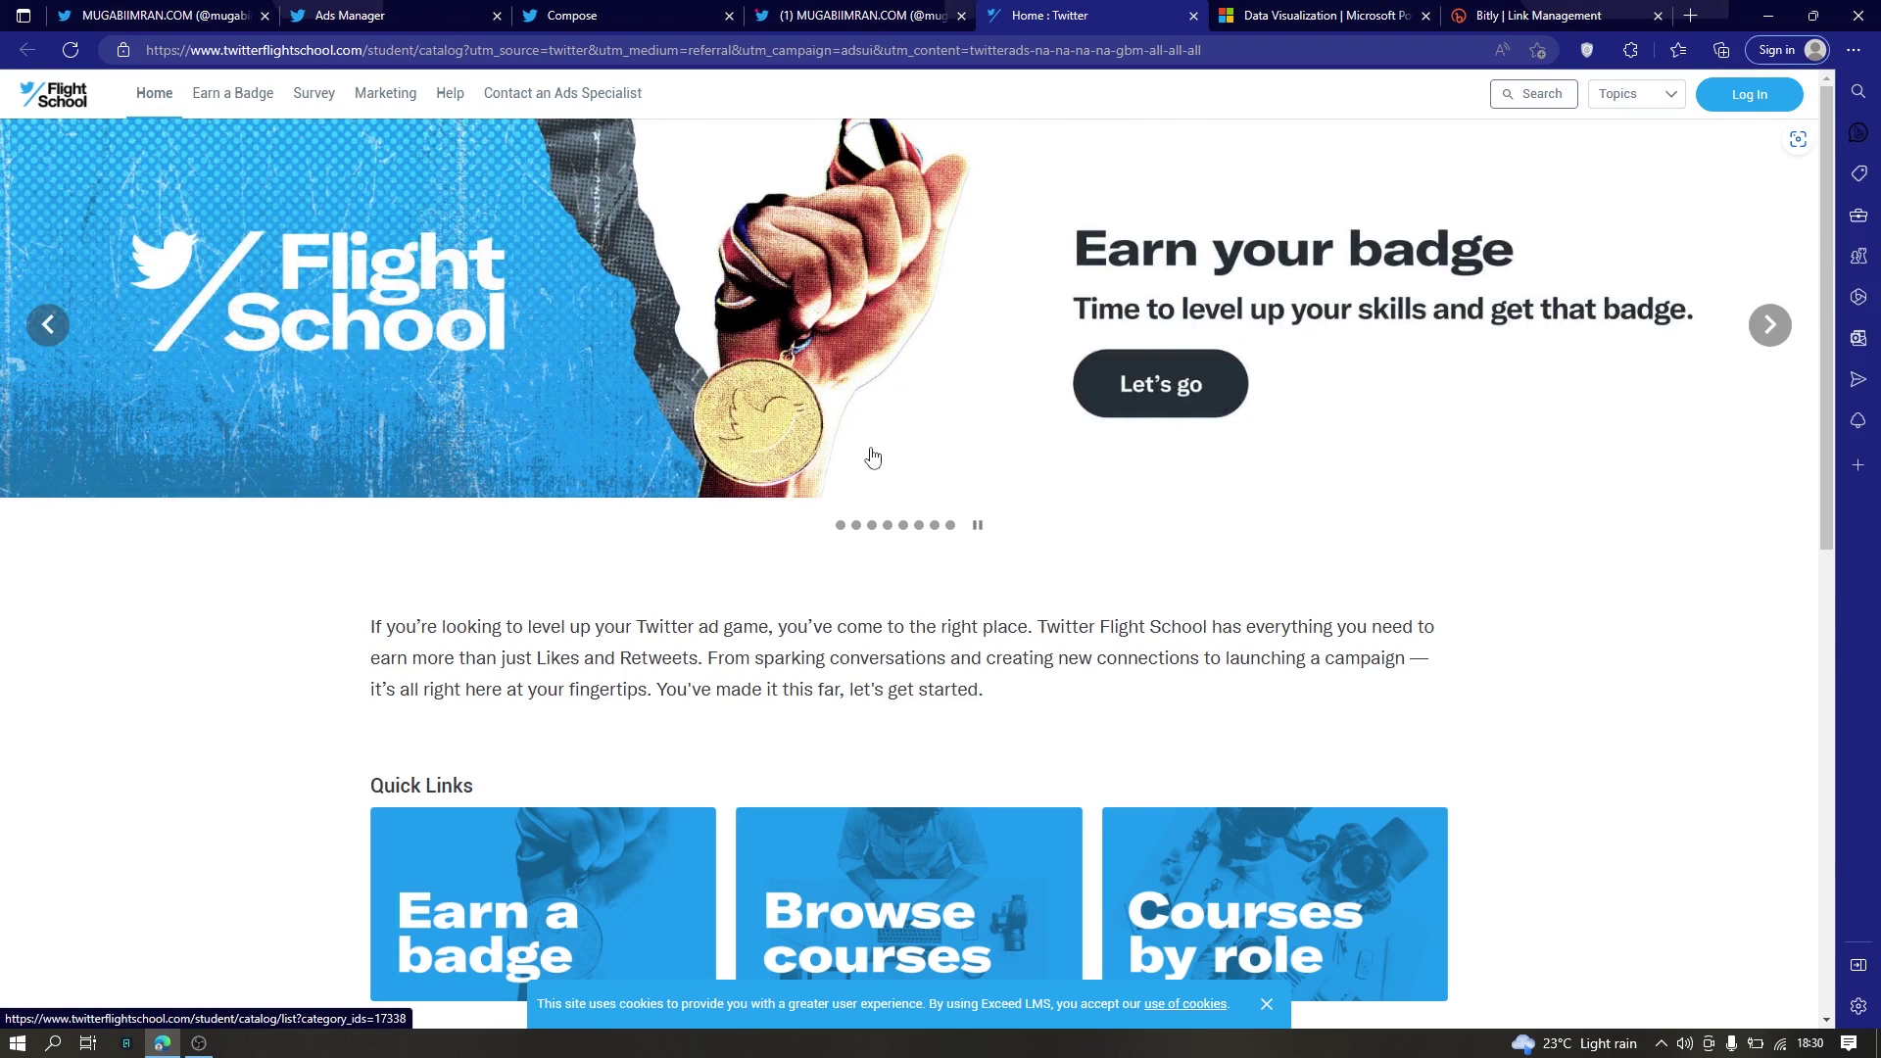
scroll(899, 494, "down", 5)
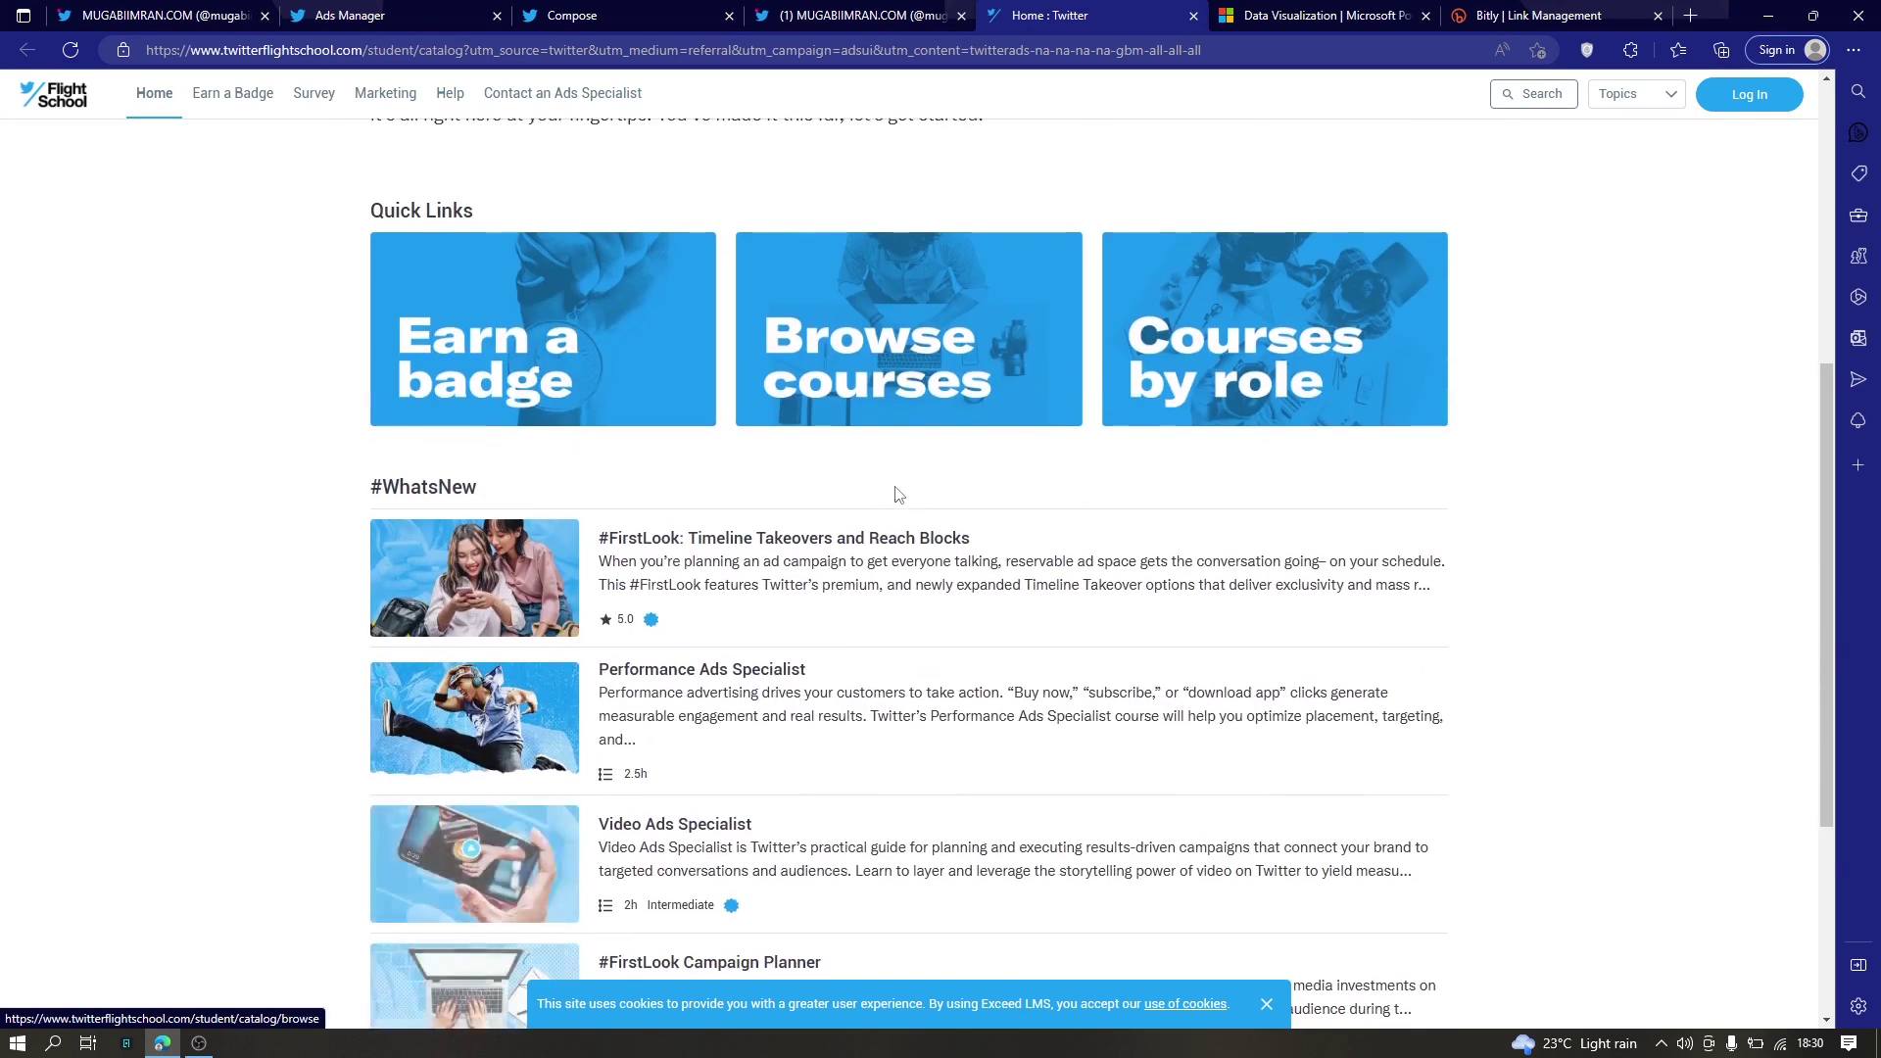
scroll(899, 493, "down", 3)
scroll(843, 499, "up", 3)
scroll(784, 504, "down", 3)
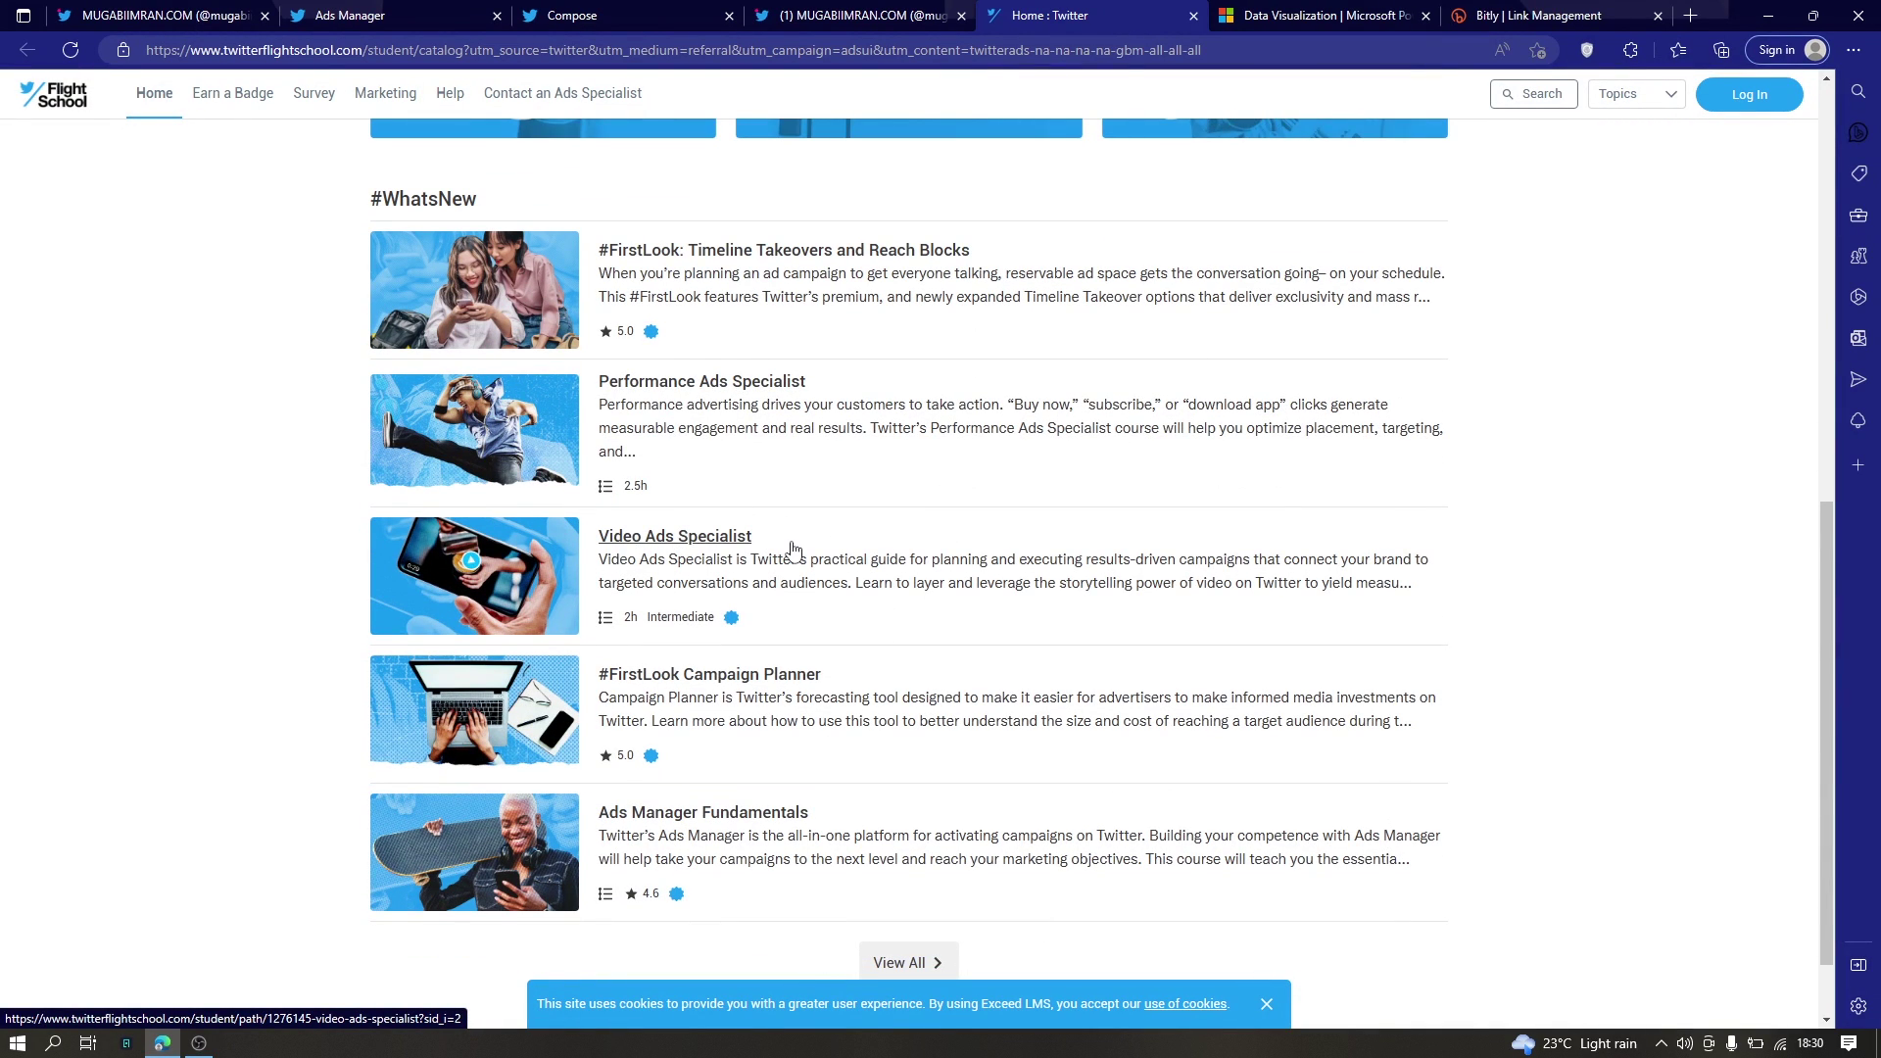
scroll(791, 548, "up", 8)
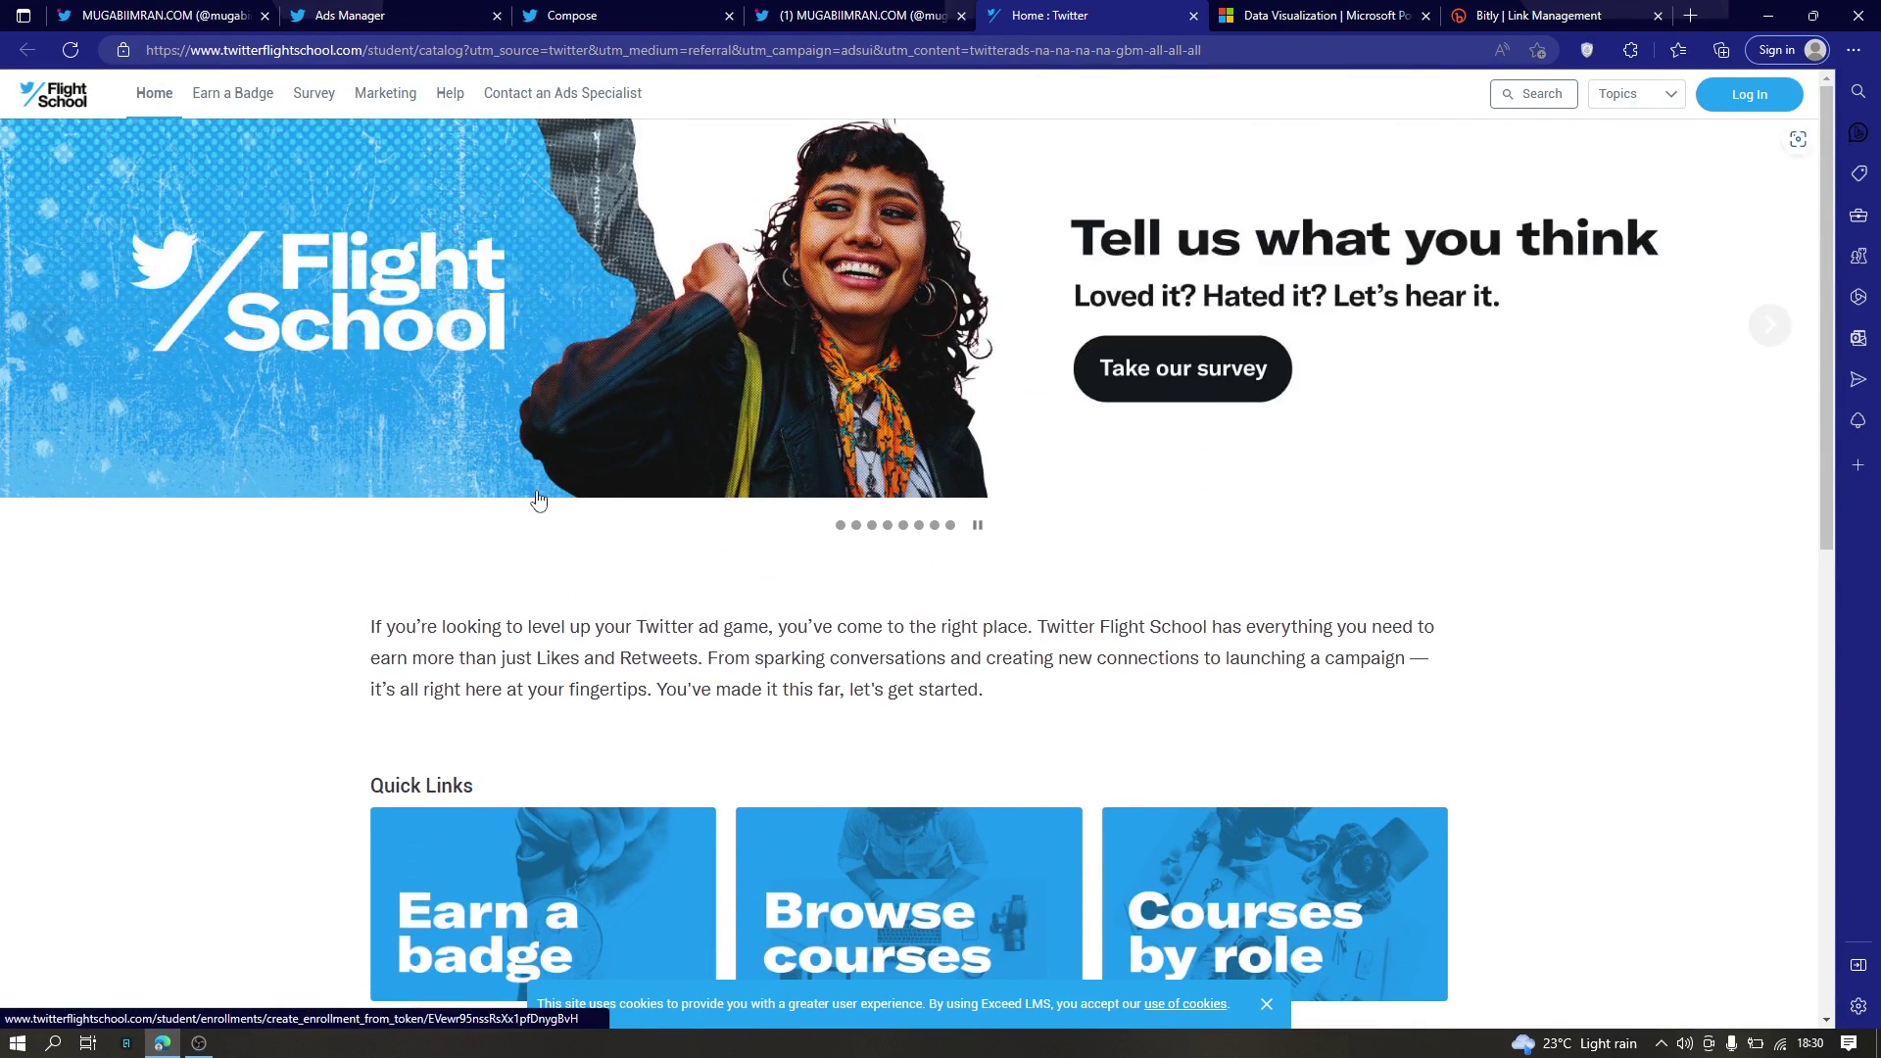
scroll(589, 555, "down", 7)
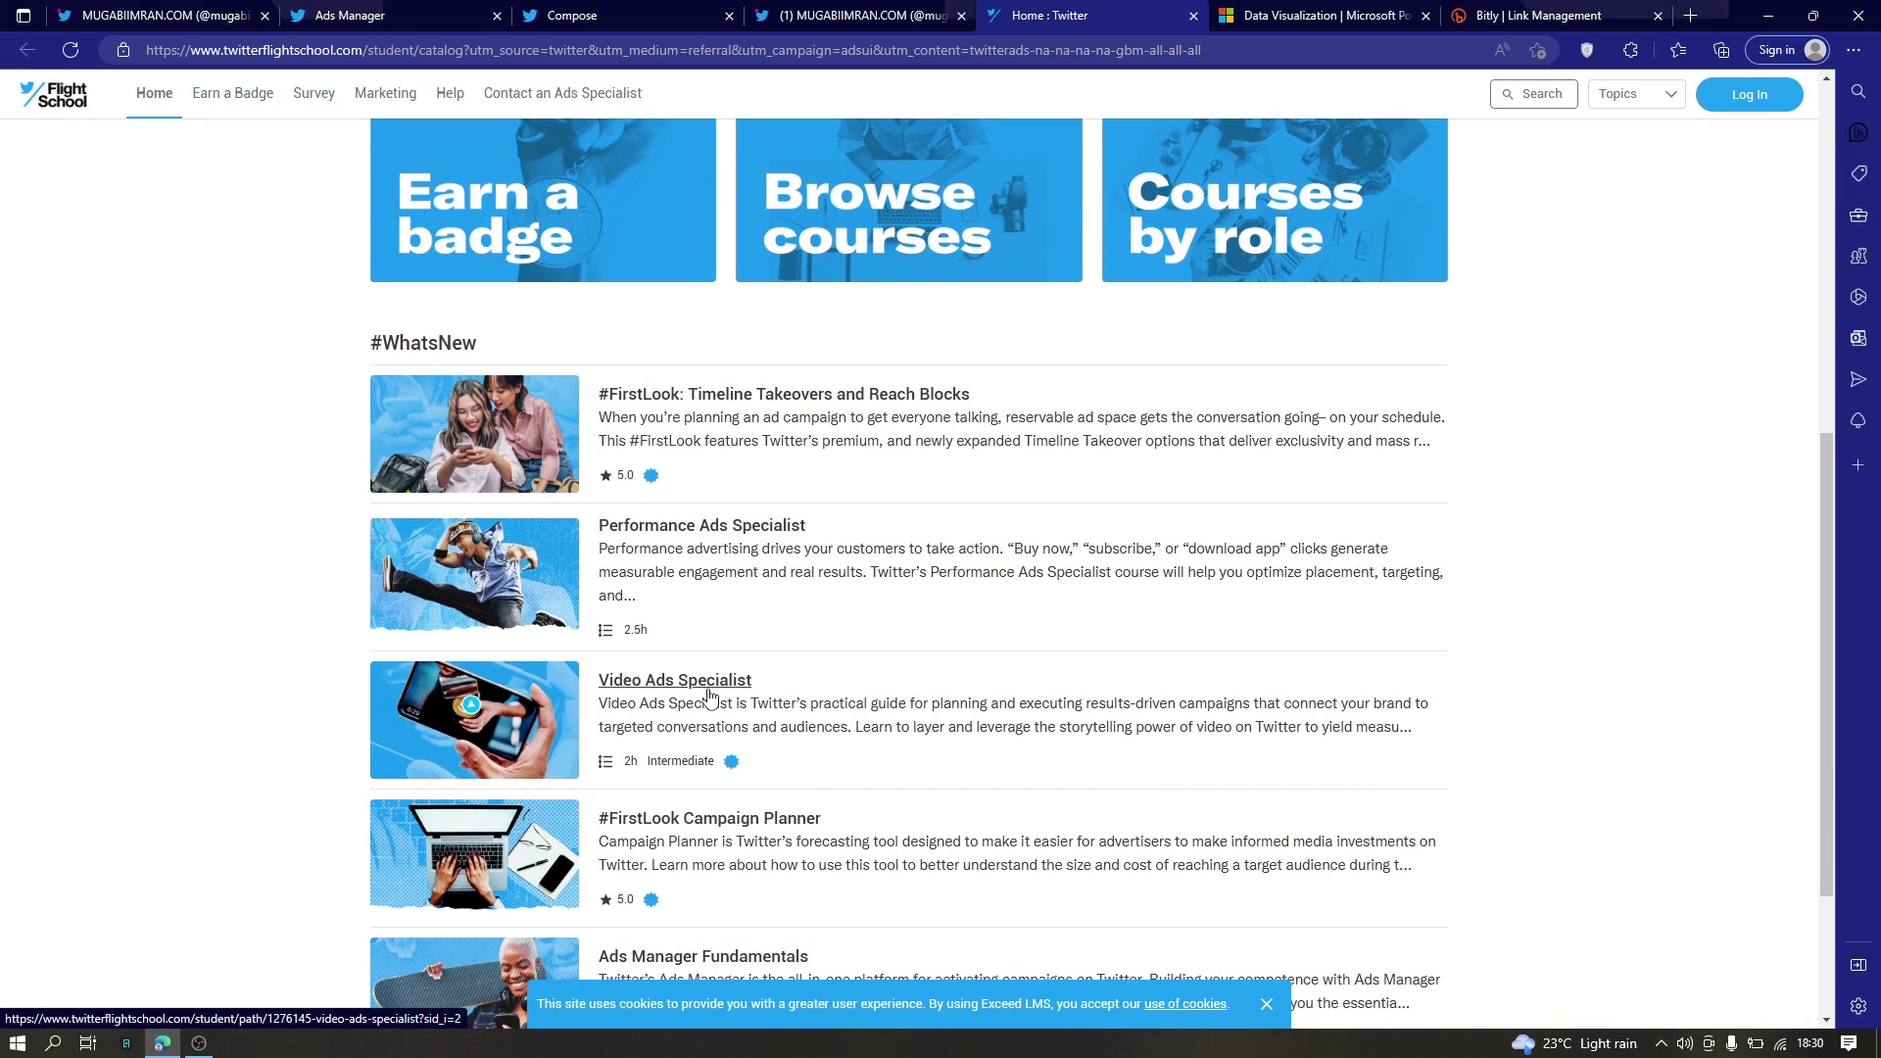
scroll(779, 696, "down", 2)
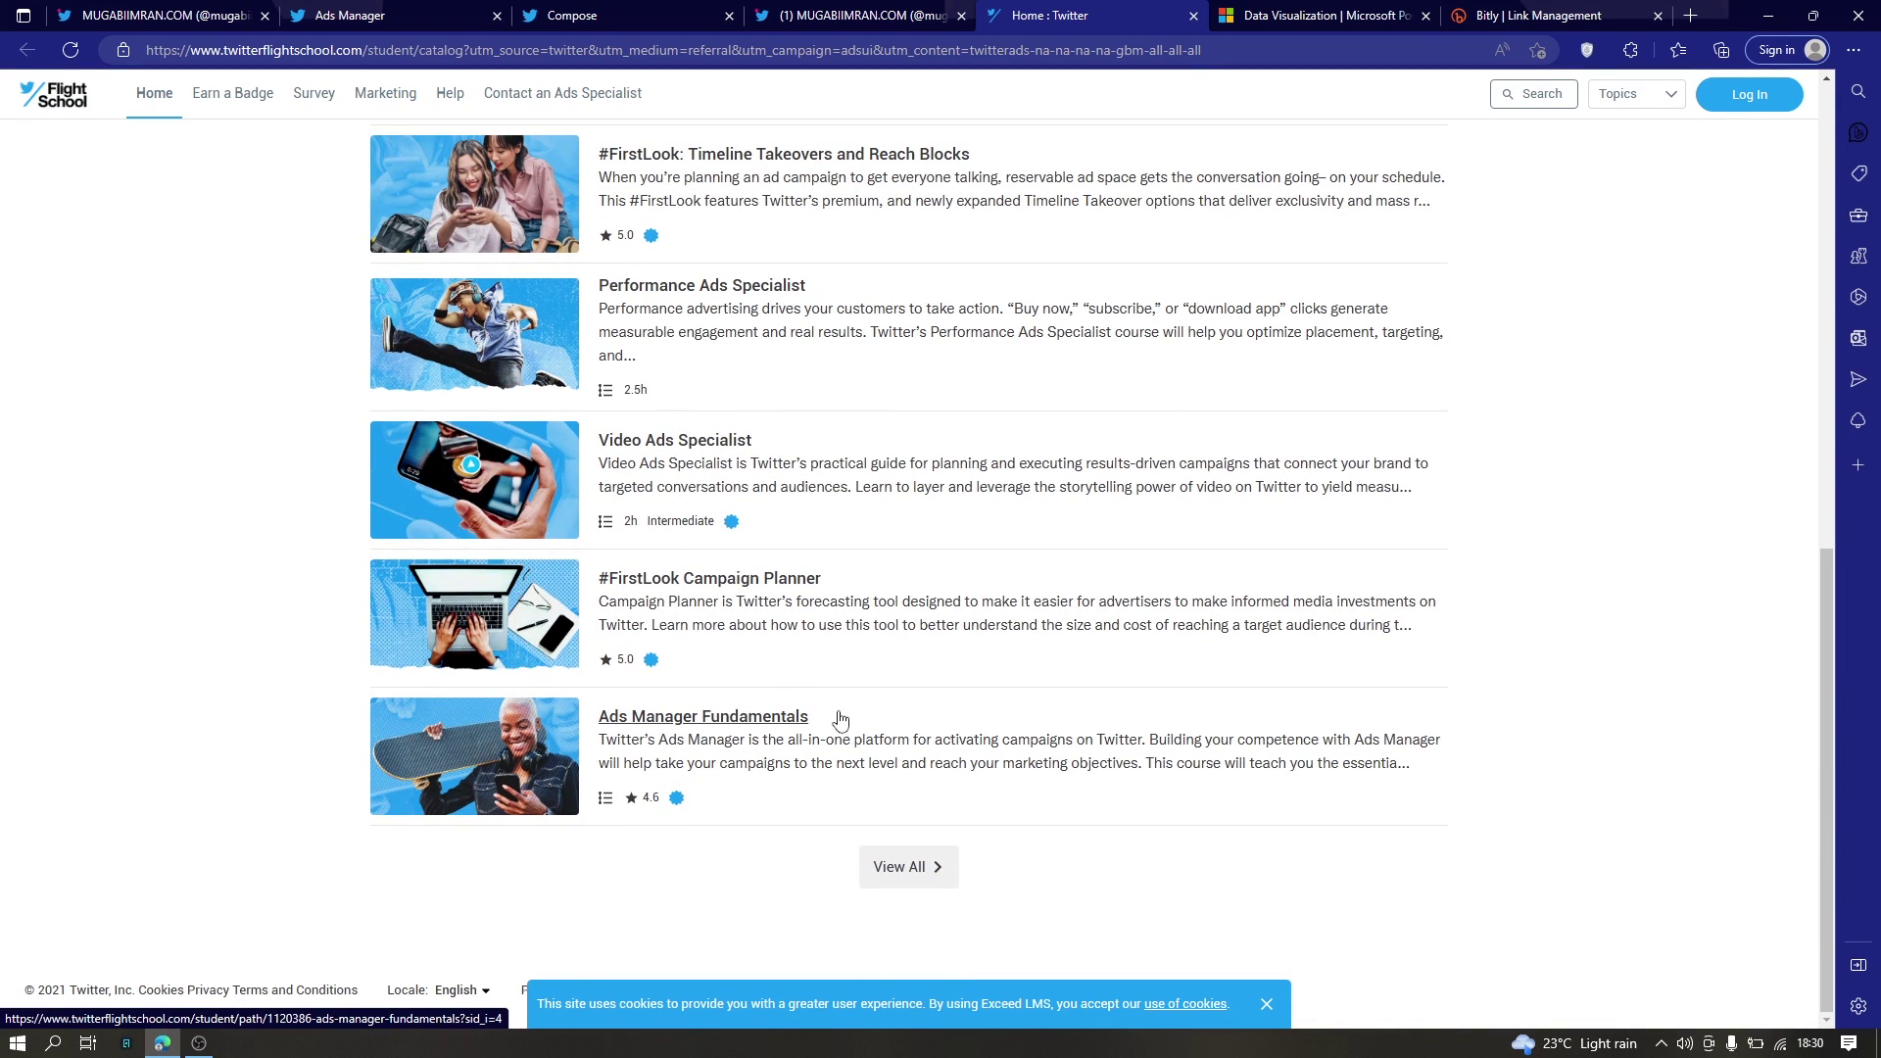
scroll(990, 650, "up", 10)
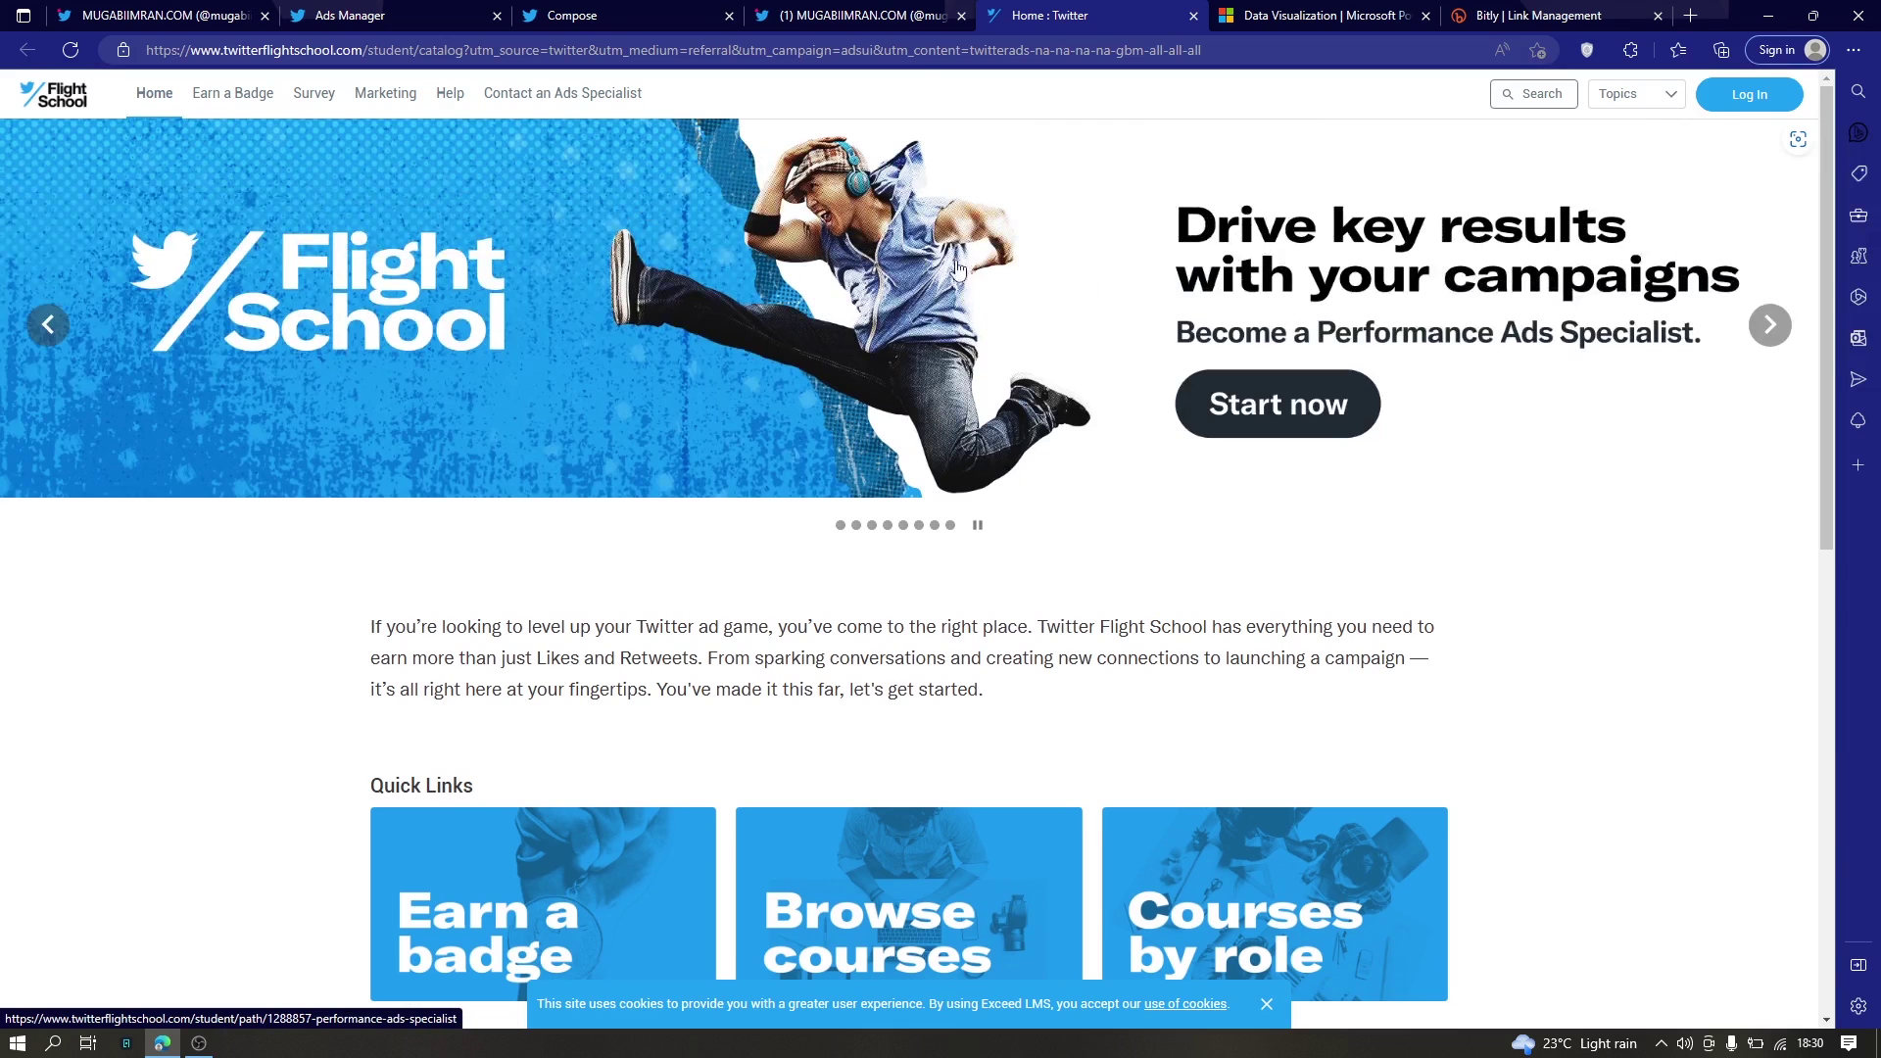
left_click(1772, 326)
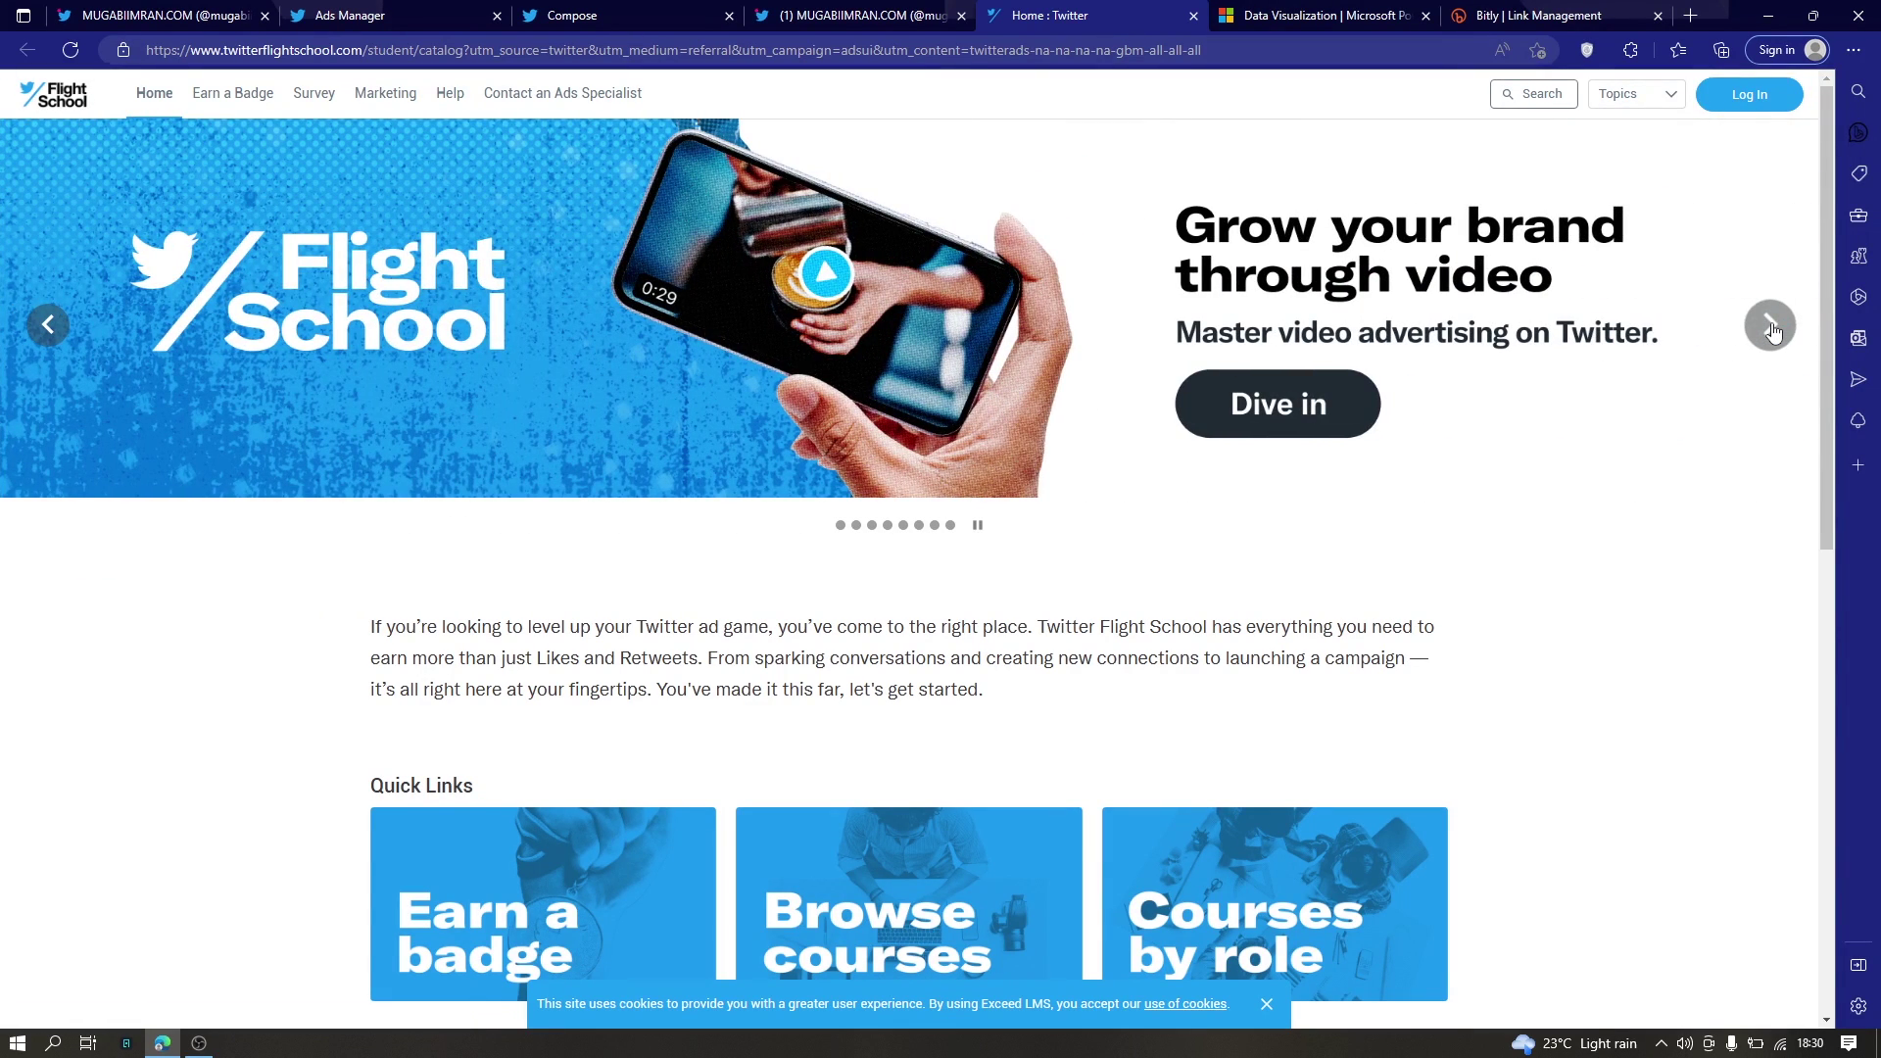
left_click(1722, 101)
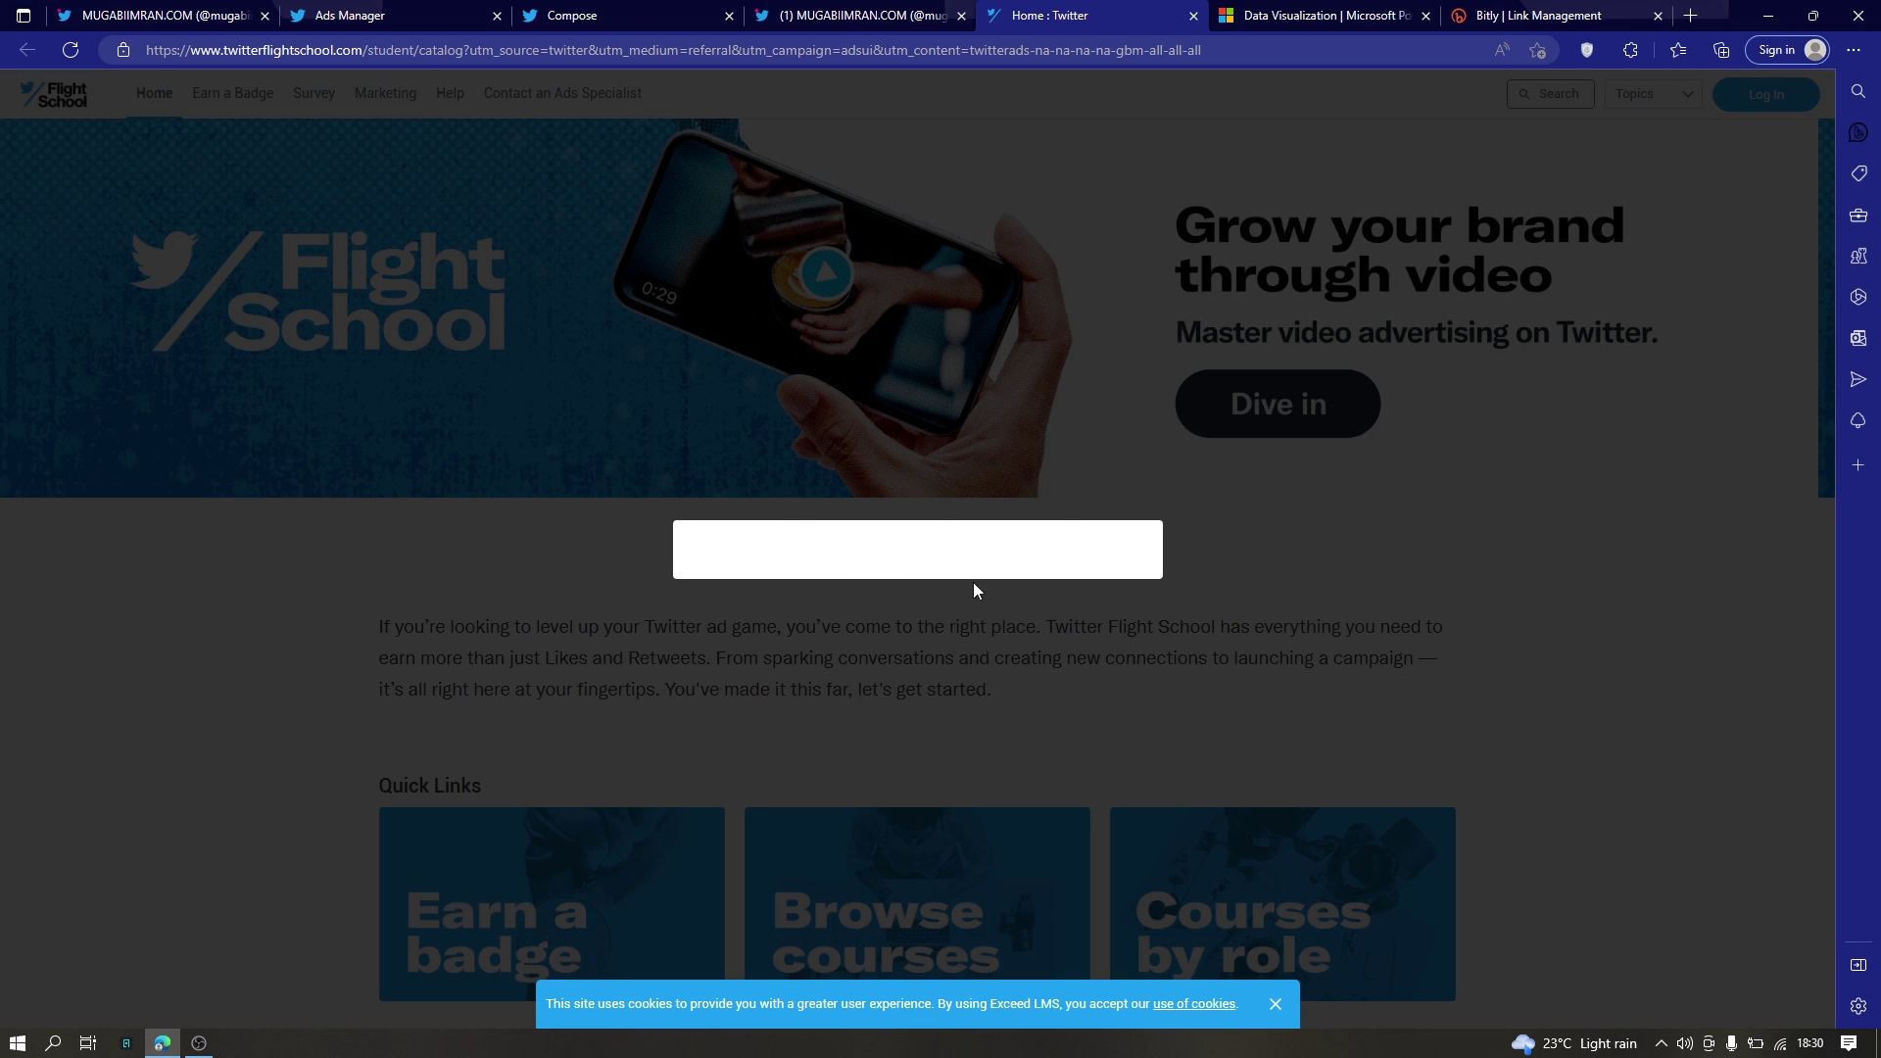
left_click(833, 14)
Return to the Ads Manager dashboard showing 30,470 impressions and $37.40 spend
left_click(652, 15)
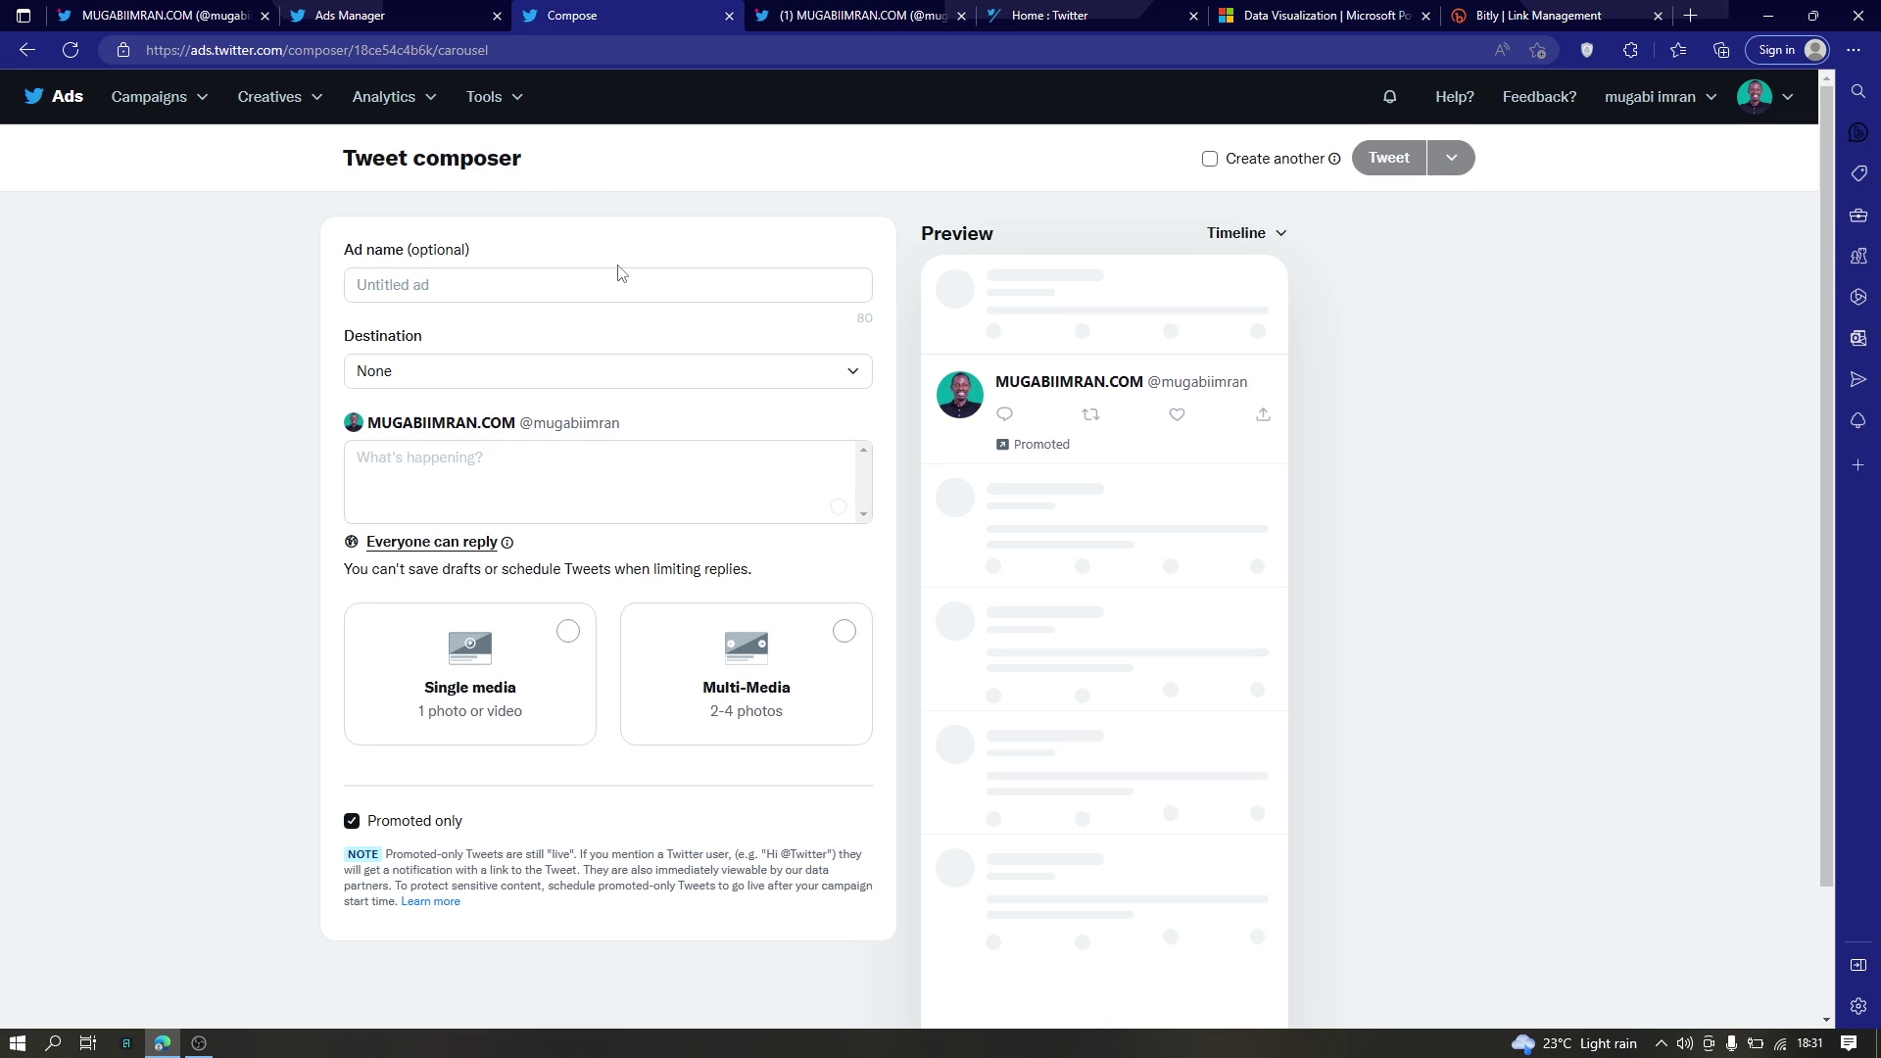
left_click(365, 11)
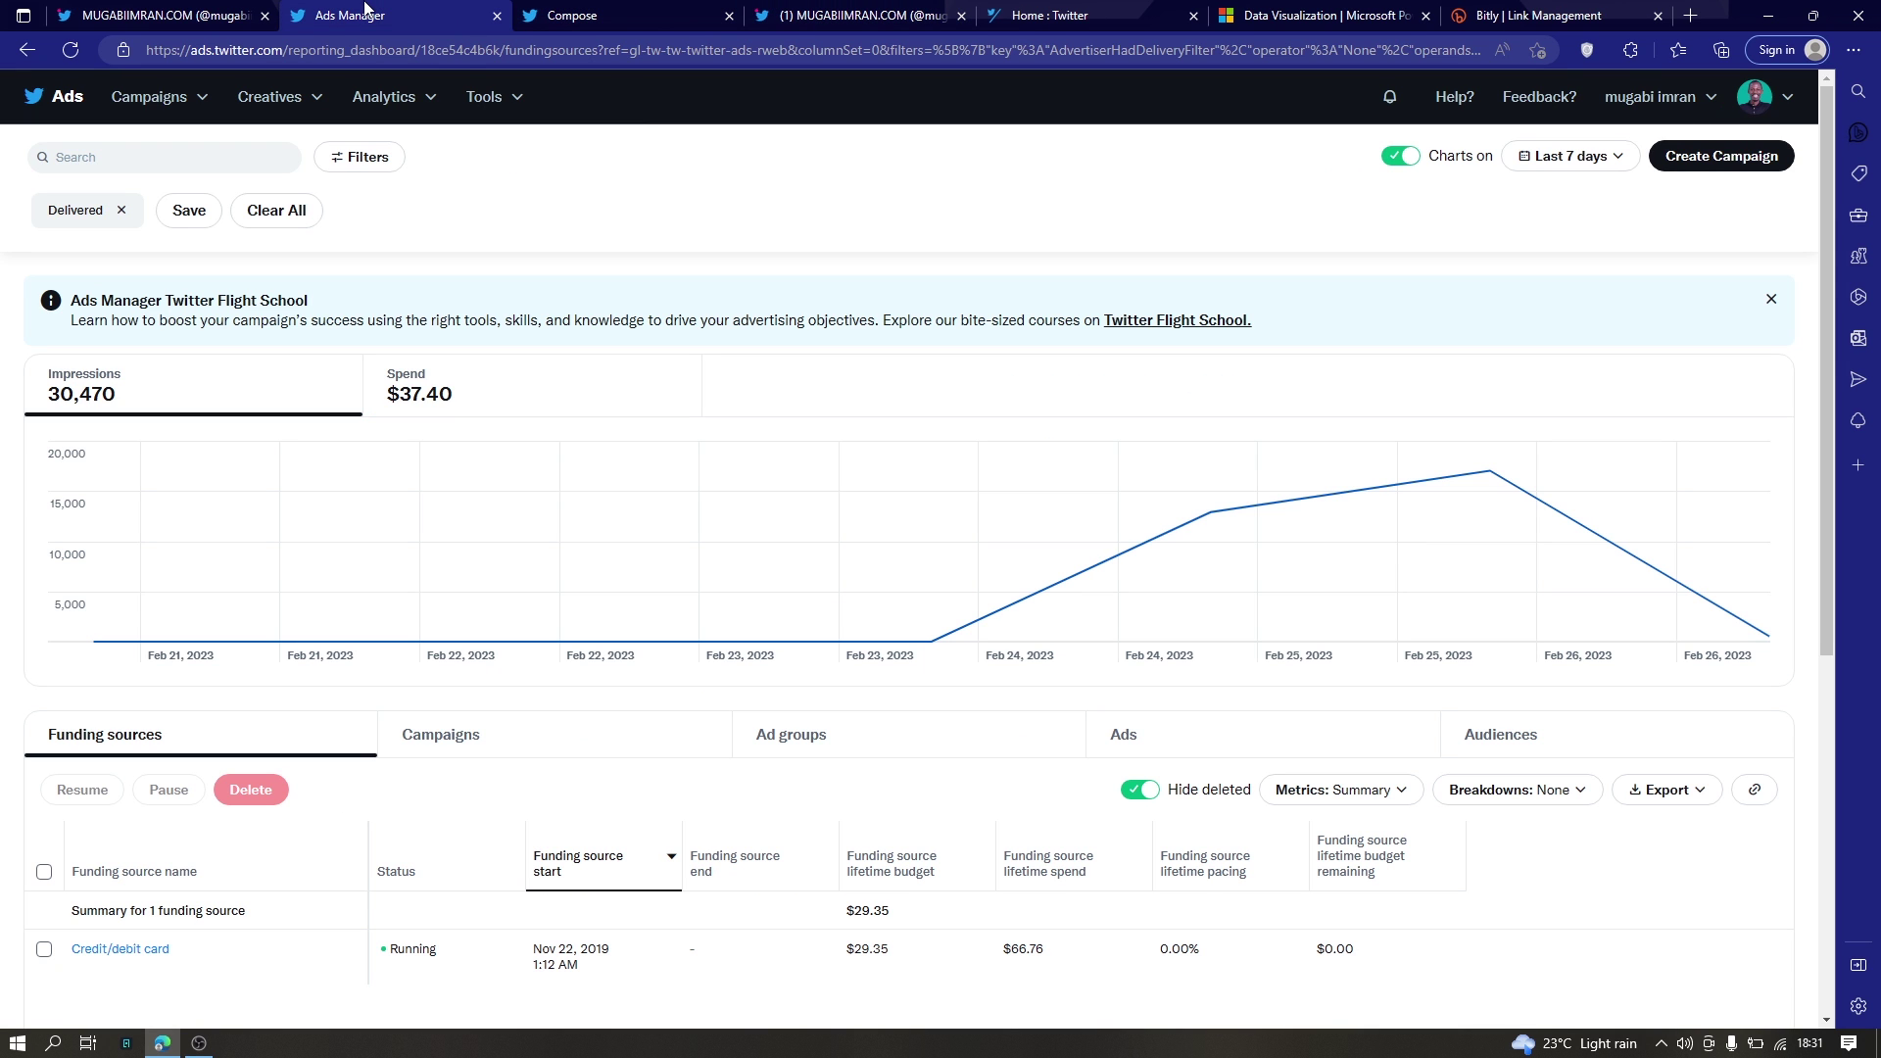